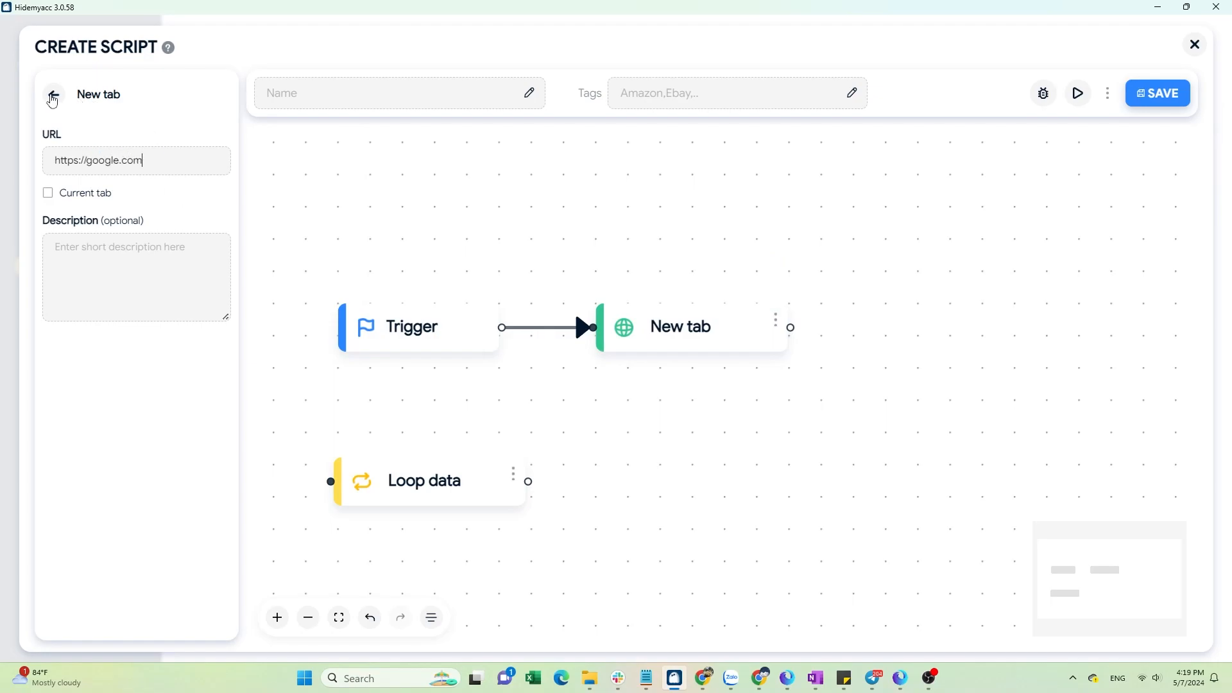
# Add a Type block connected after the New tab block and open its settings.
pyautogui.click(52, 99)
pyautogui.scroll(-6, 124, 256)
pyautogui.moveTo(185, 340); pyautogui.dragTo(886, 343)
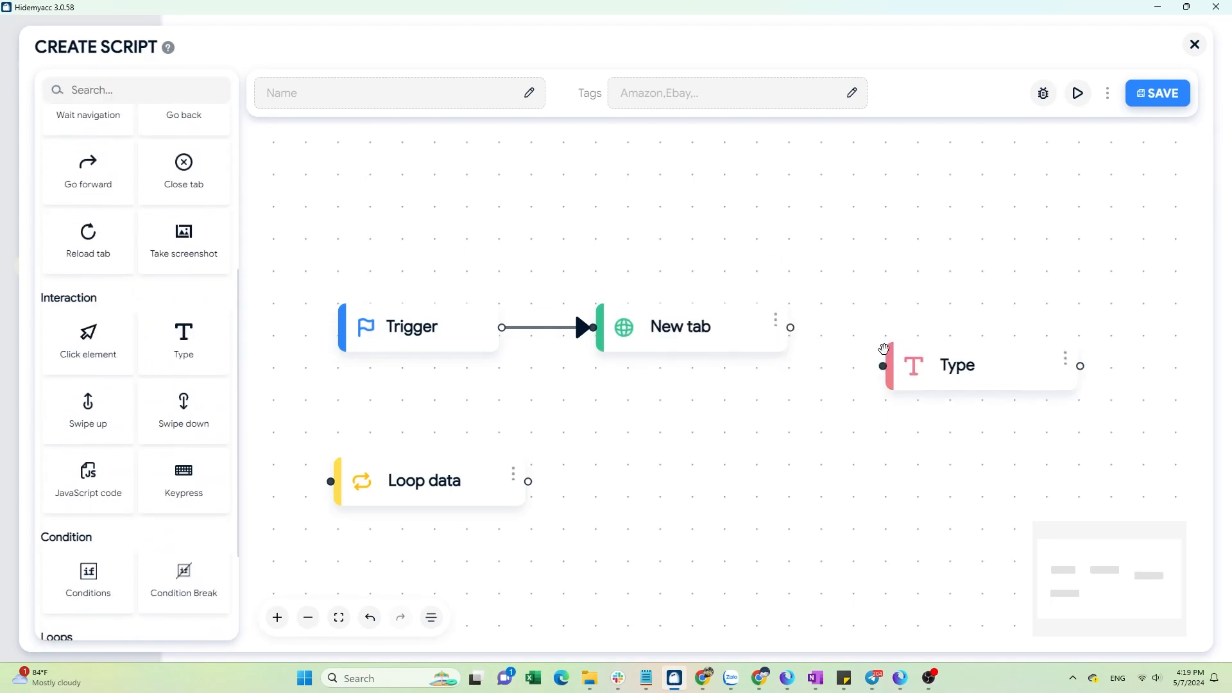
pyautogui.moveTo(785, 335); pyautogui.dragTo(879, 331)
pyautogui.click(1061, 324)
pyautogui.click(1050, 264)
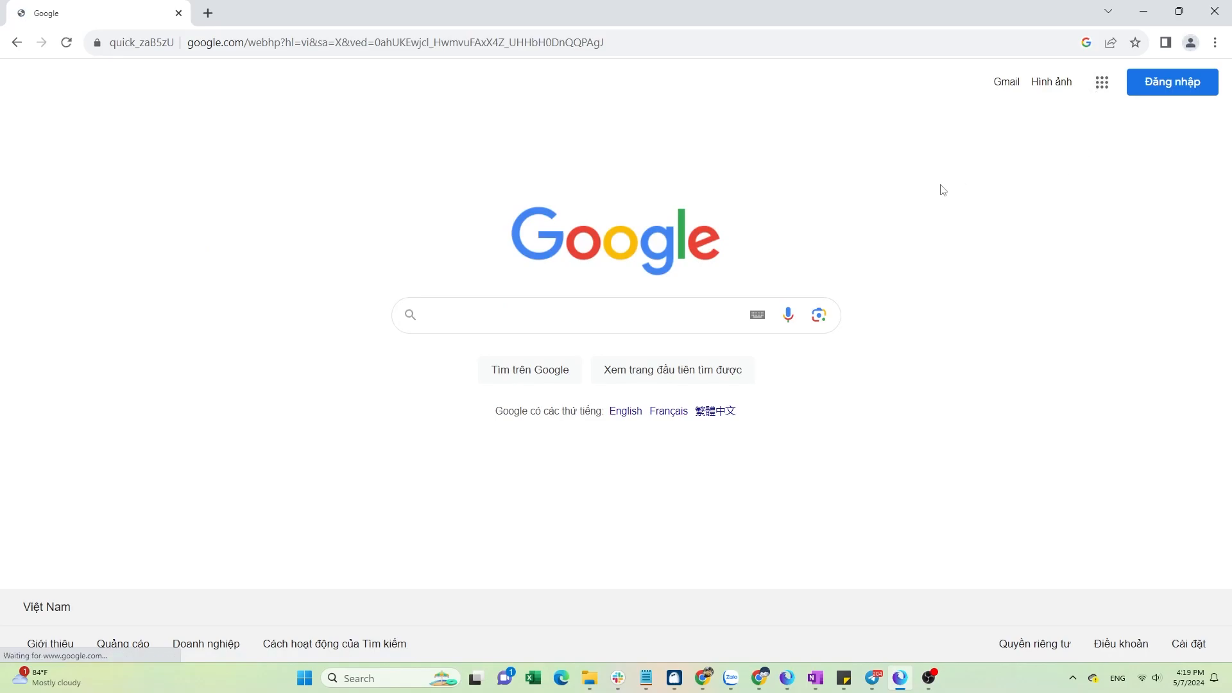
# In the browser, inspect Google's search box with DevTools and copy its CSS selector.
pyautogui.rightClick(941, 188)
pyautogui.click(995, 389)
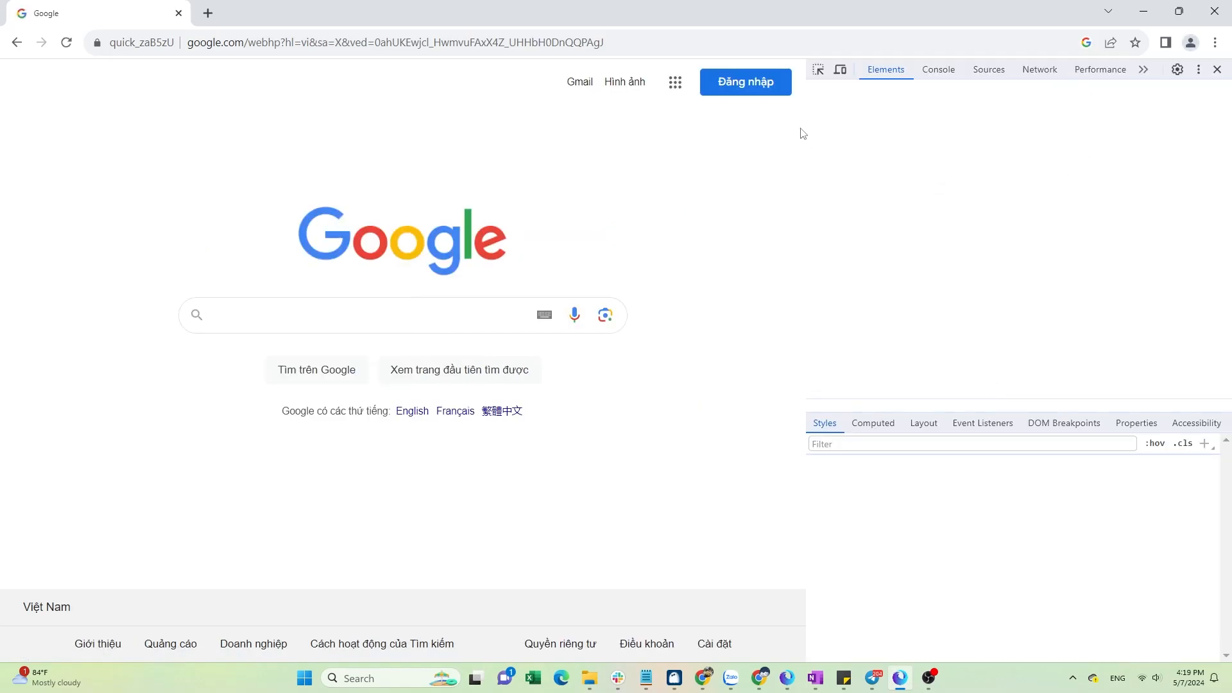
pyautogui.click(817, 69)
pyautogui.click(457, 307)
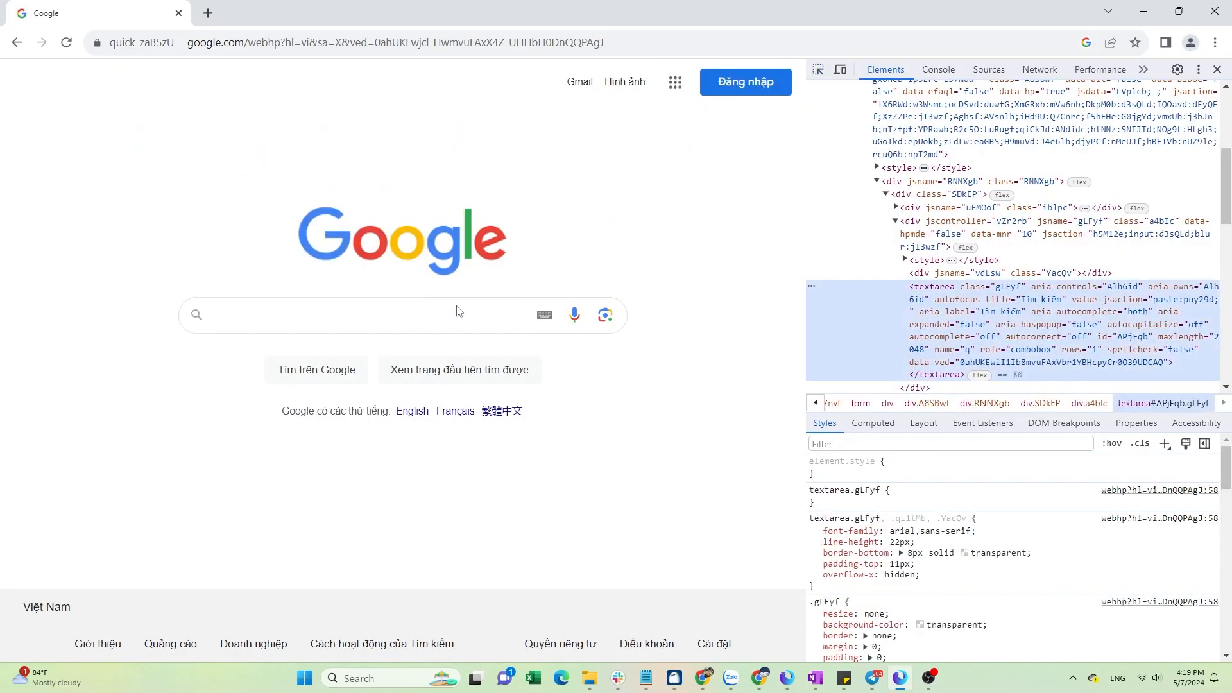
pyautogui.rightClick(813, 286)
pyautogui.moveTo(846, 403)
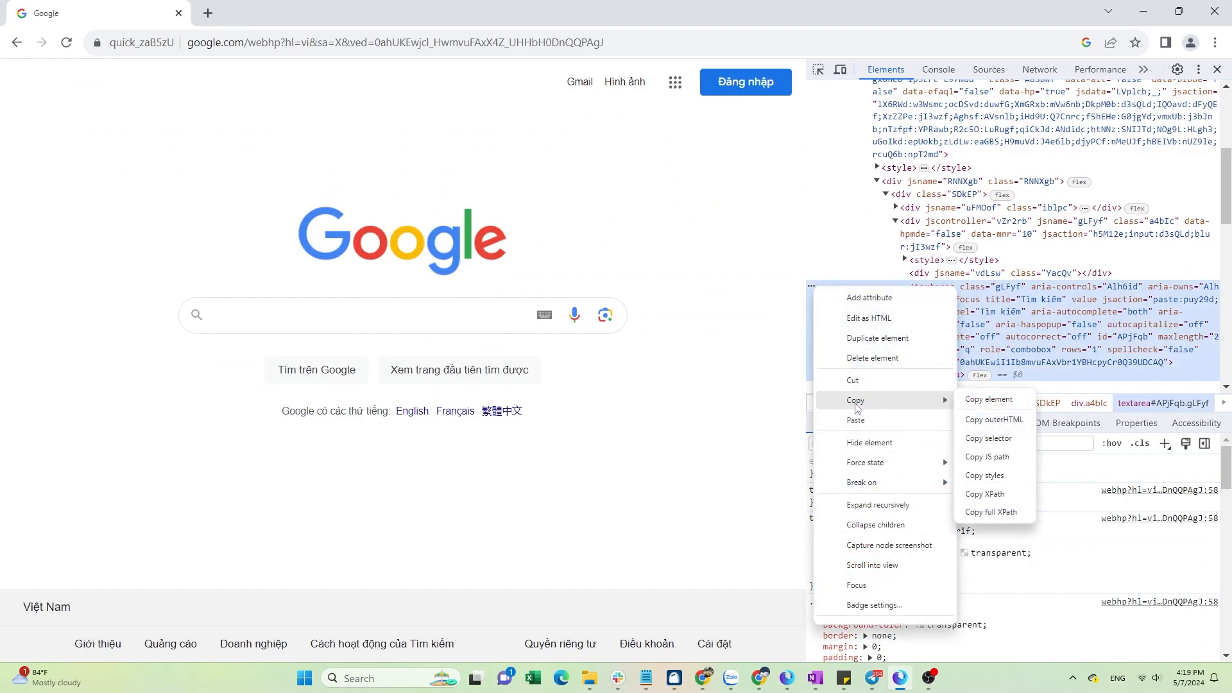
pyautogui.click(993, 442)
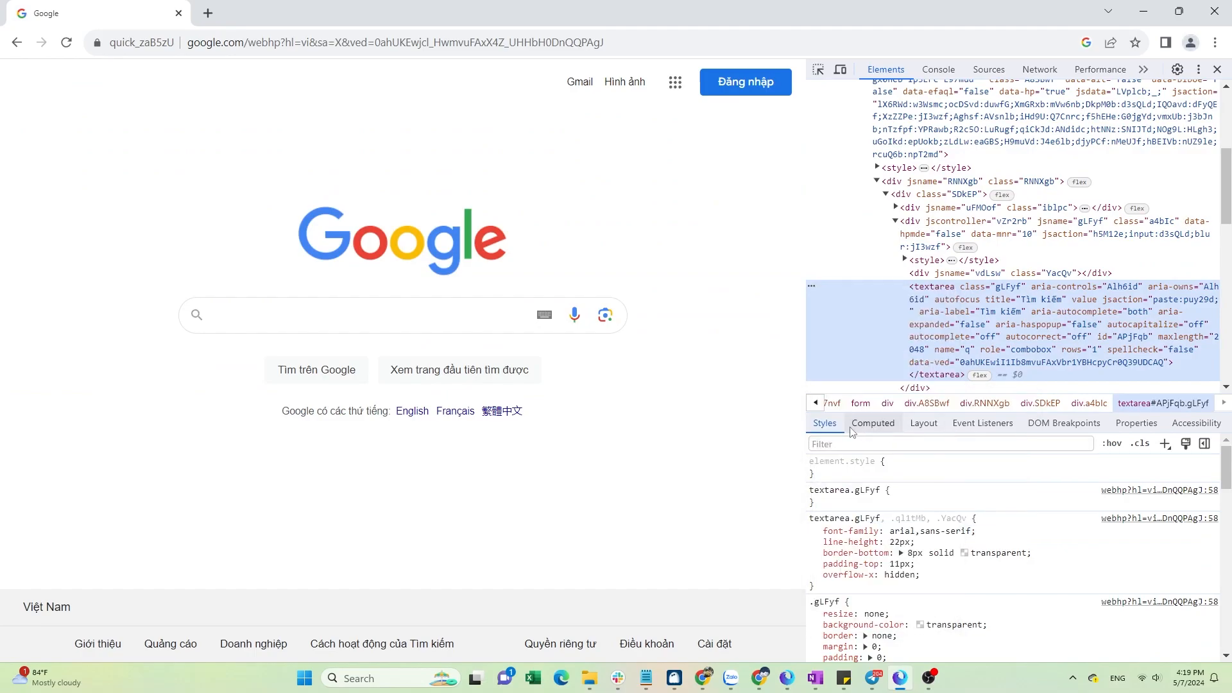
# Paste #APjFqb as the Type block's CSS selector and switch its content to Choose from file.
pyautogui.hotkey('alt', 'Tab')
pyautogui.hotkey('ctrl', 'v')
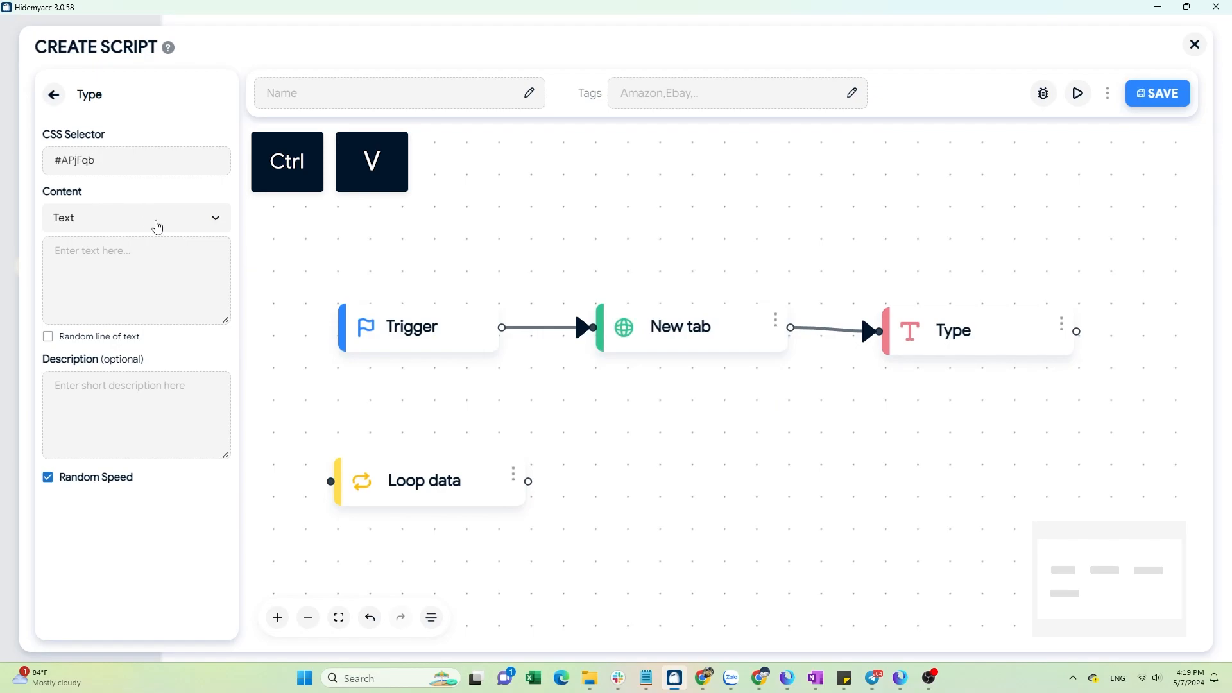
pyautogui.click(200, 221)
pyautogui.click(176, 274)
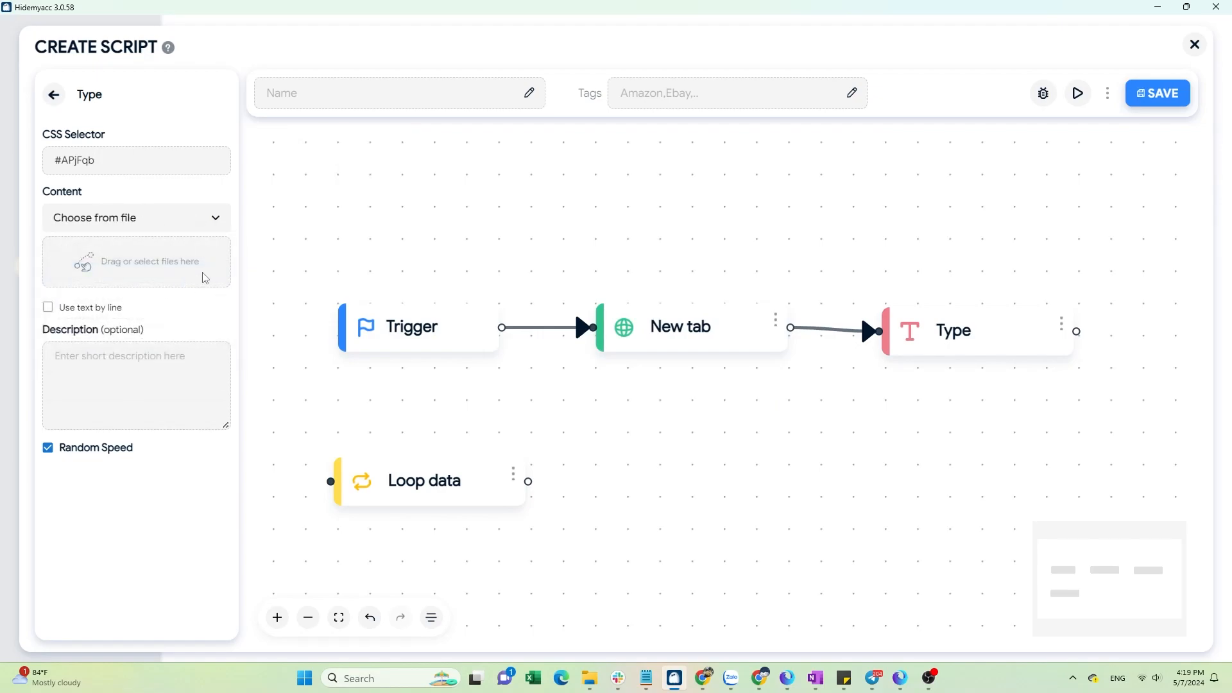
# Load the keyword text file from the Downloads folder as the Type block's content.
pyautogui.click(205, 278)
pyautogui.click(151, 138)
pyautogui.click(507, 340)
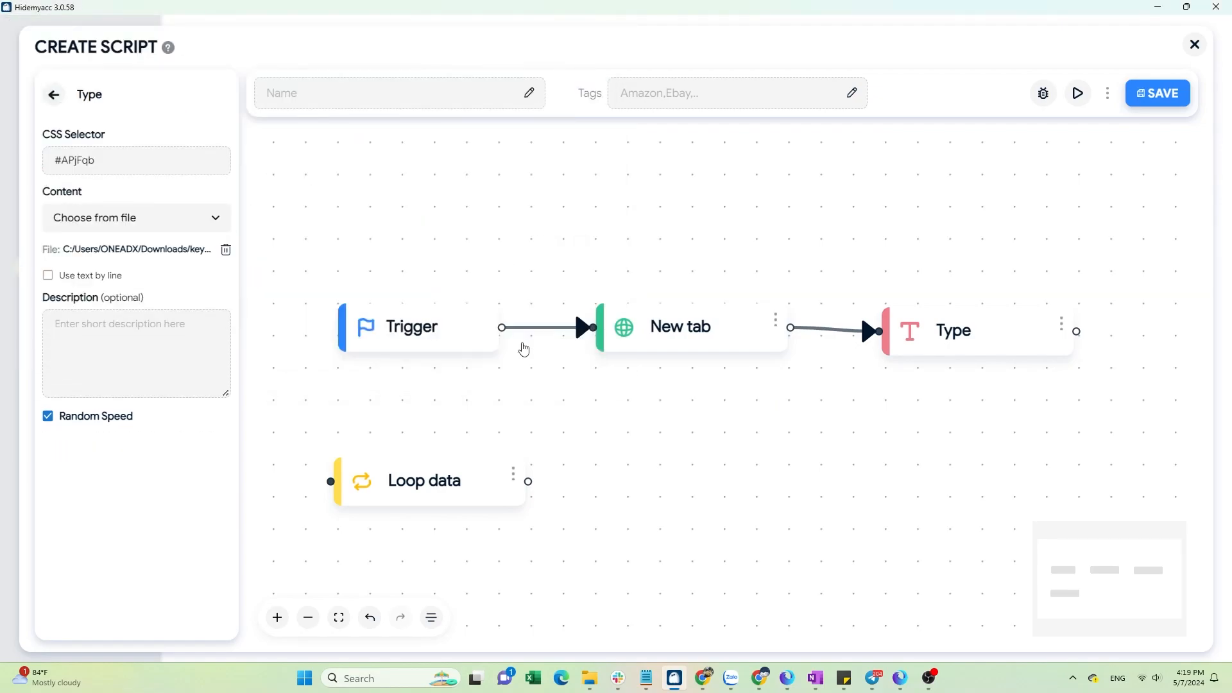
# Enable Use text by line with Top-down order for the Type block.
pyautogui.click(48, 275)
pyautogui.click(221, 308)
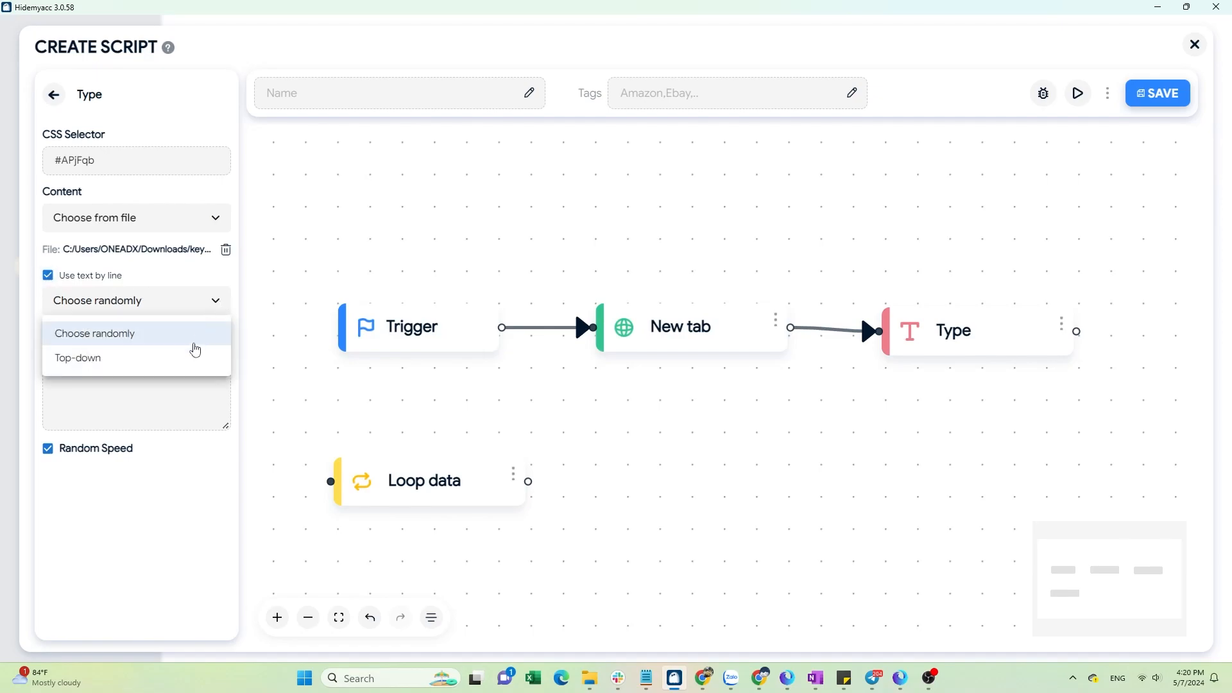
pyautogui.click(195, 351)
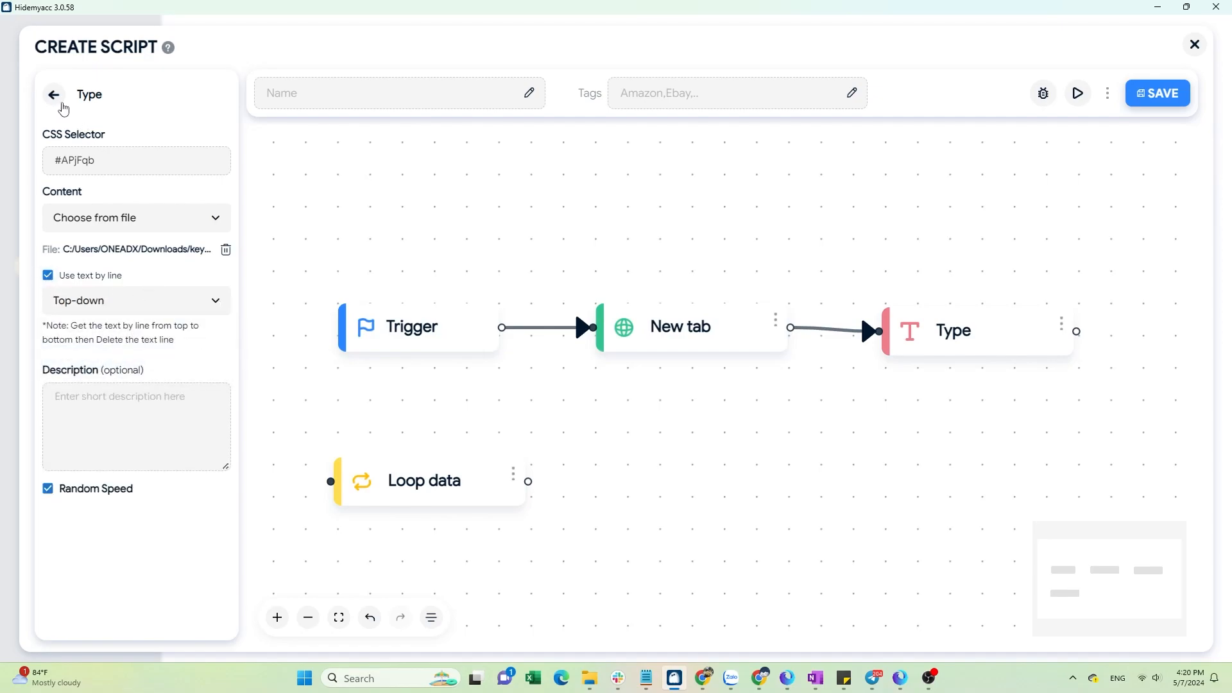
pyautogui.click(55, 97)
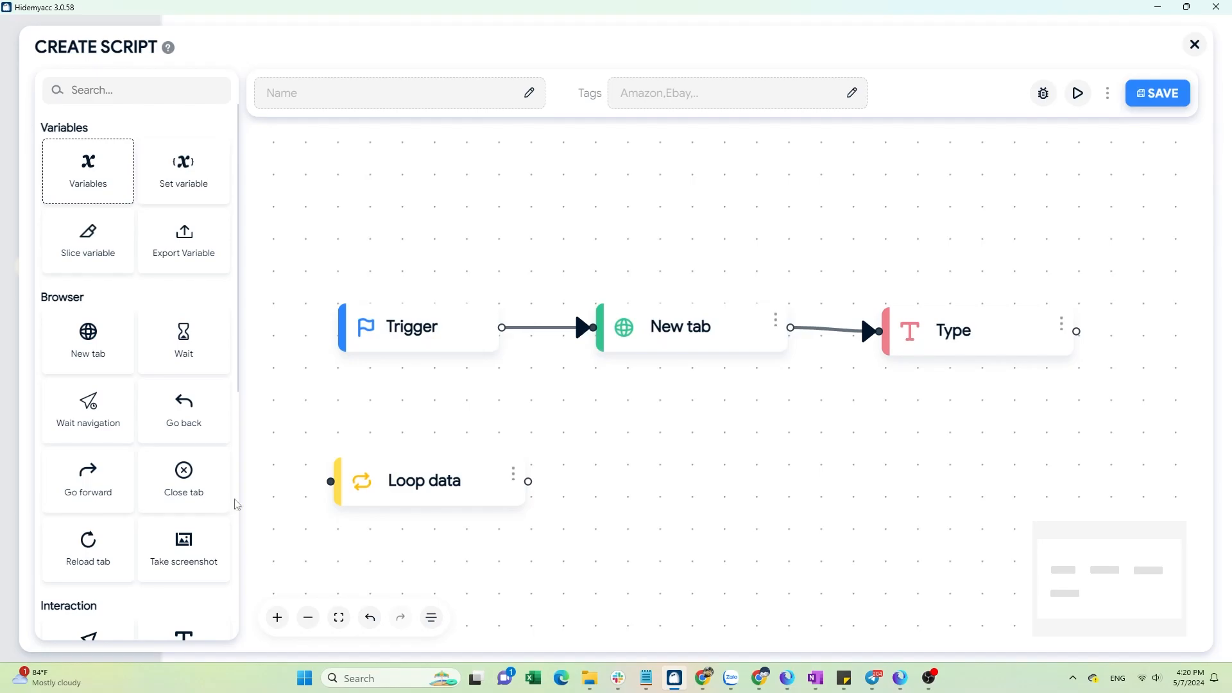
# Add a Keypress block connected after the Type block and open its settings.
pyautogui.scroll(-5, 225, 503)
pyautogui.moveTo(182, 489); pyautogui.dragTo(796, 443)
pyautogui.moveTo(796, 435); pyautogui.dragTo(692, 372)
pyautogui.scroll(-1, 730, 344)
pyautogui.moveTo(809, 277); pyautogui.dragTo(795, 276)
pyautogui.moveTo(817, 395); pyautogui.dragTo(1049, 283)
pyautogui.moveTo(922, 279); pyautogui.dragTo(975, 280)
pyautogui.click(1129, 274)
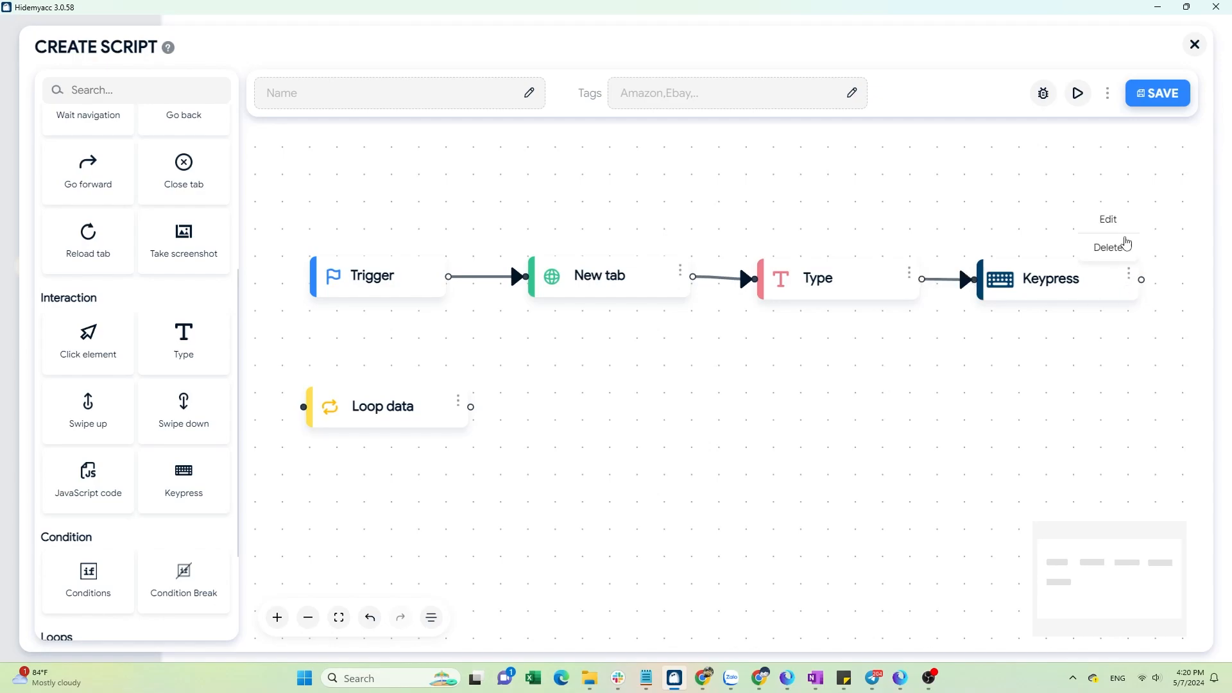
pyautogui.click(1117, 224)
# Set the Keypress block's key to Enter.
pyautogui.click(140, 154)
pyautogui.click(149, 192)
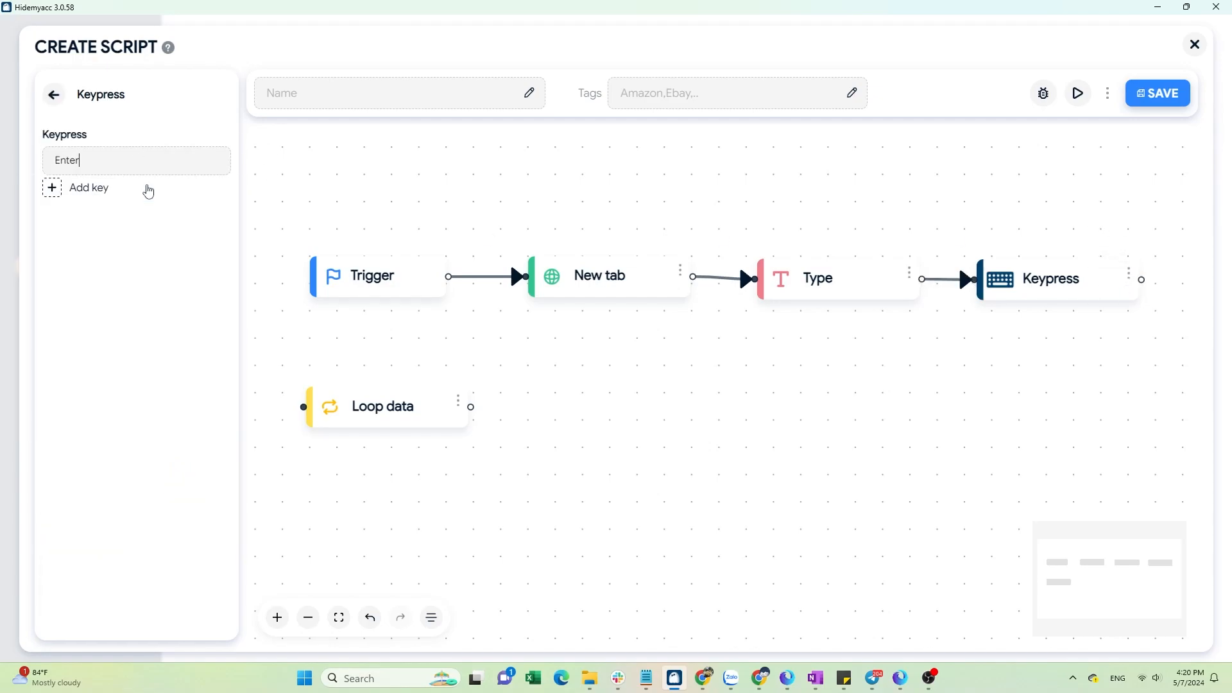
pyautogui.click(54, 94)
# Switch to the browser, close DevTools, and search Google for laptop.
pyautogui.click(901, 678)
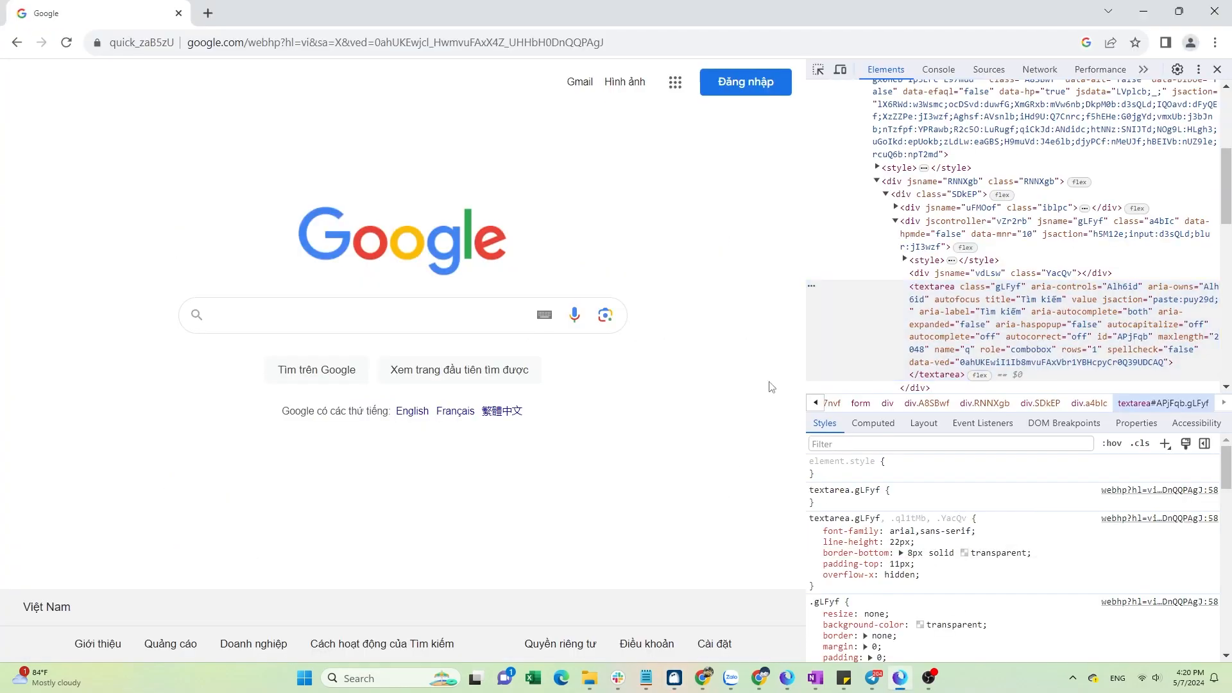
pyautogui.click(1218, 68)
pyautogui.click(487, 317)
pyautogui.write('laptop')
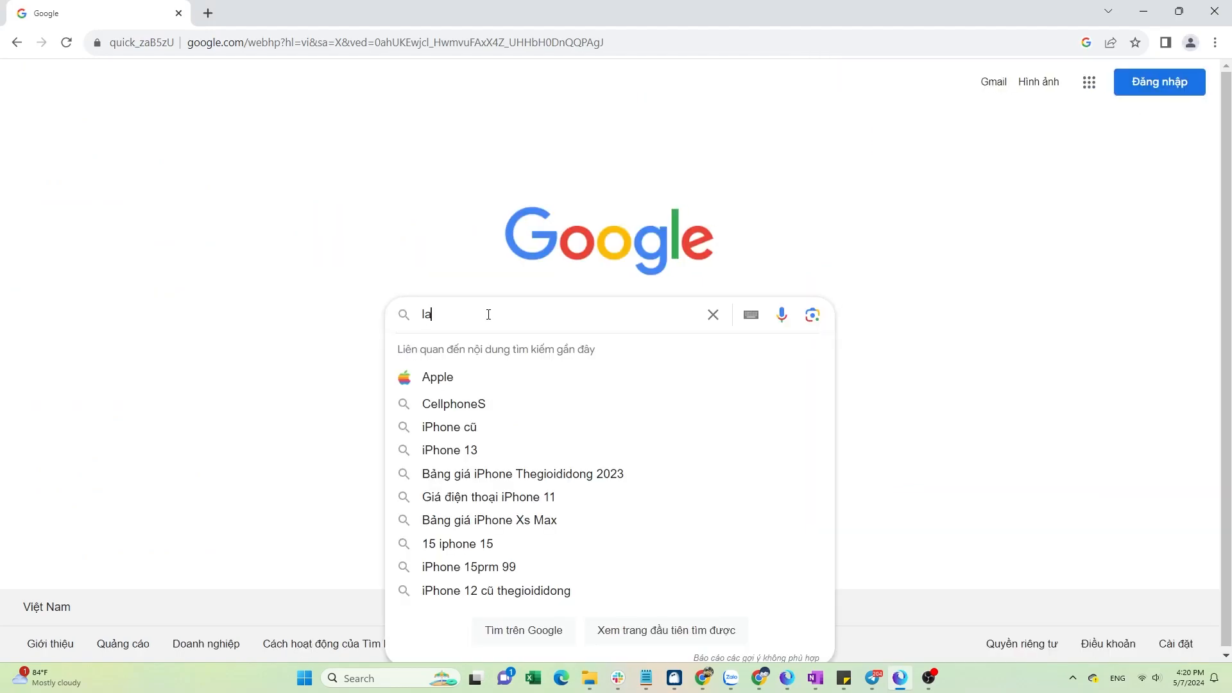
pyautogui.press('Return')
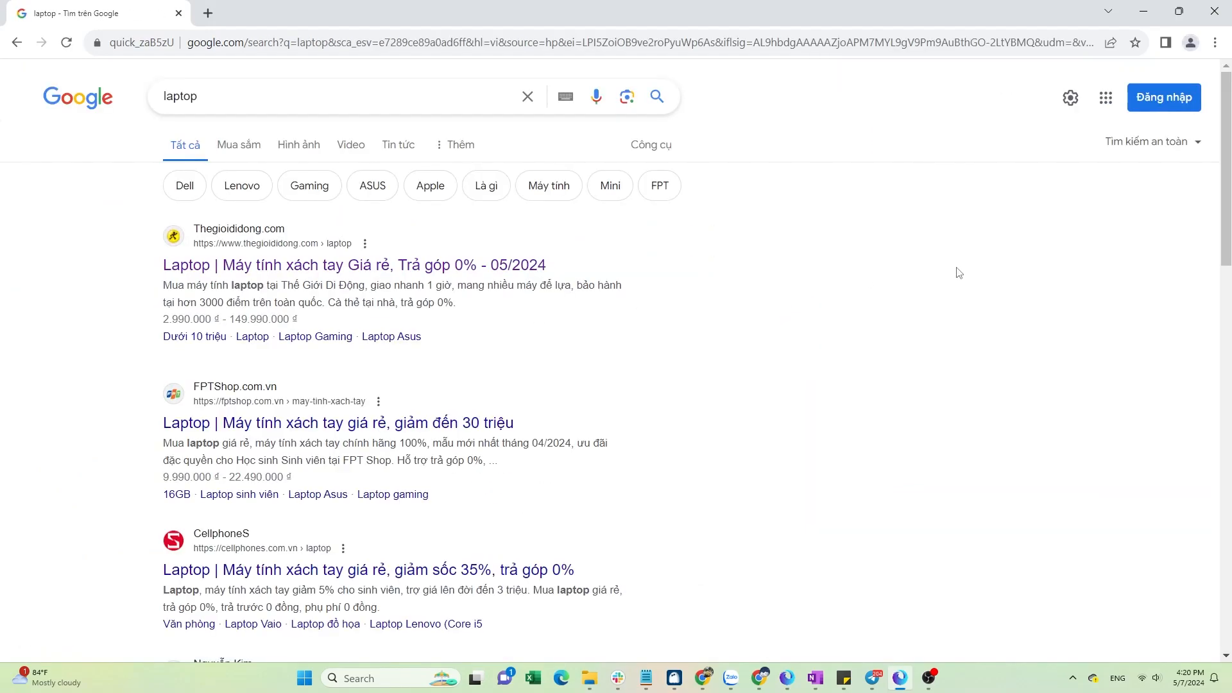
# Open DevTools and inspect the search result elements in the results list.
pyautogui.rightClick(914, 274)
pyautogui.click(930, 473)
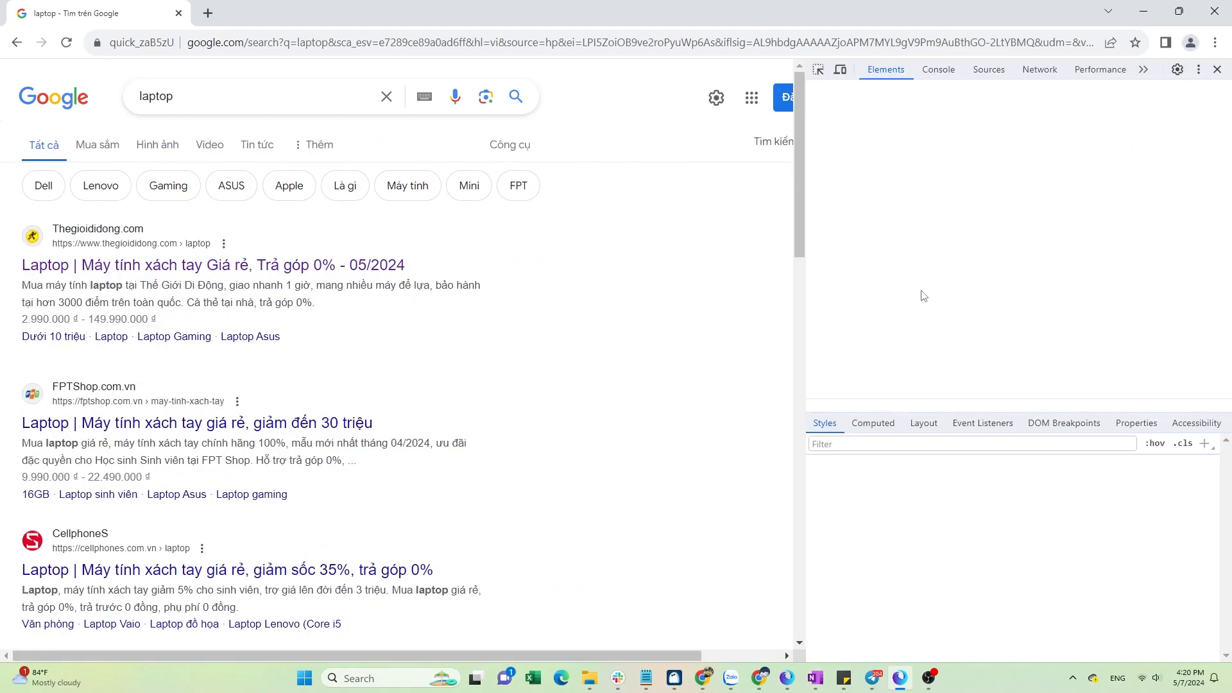
pyautogui.click(819, 69)
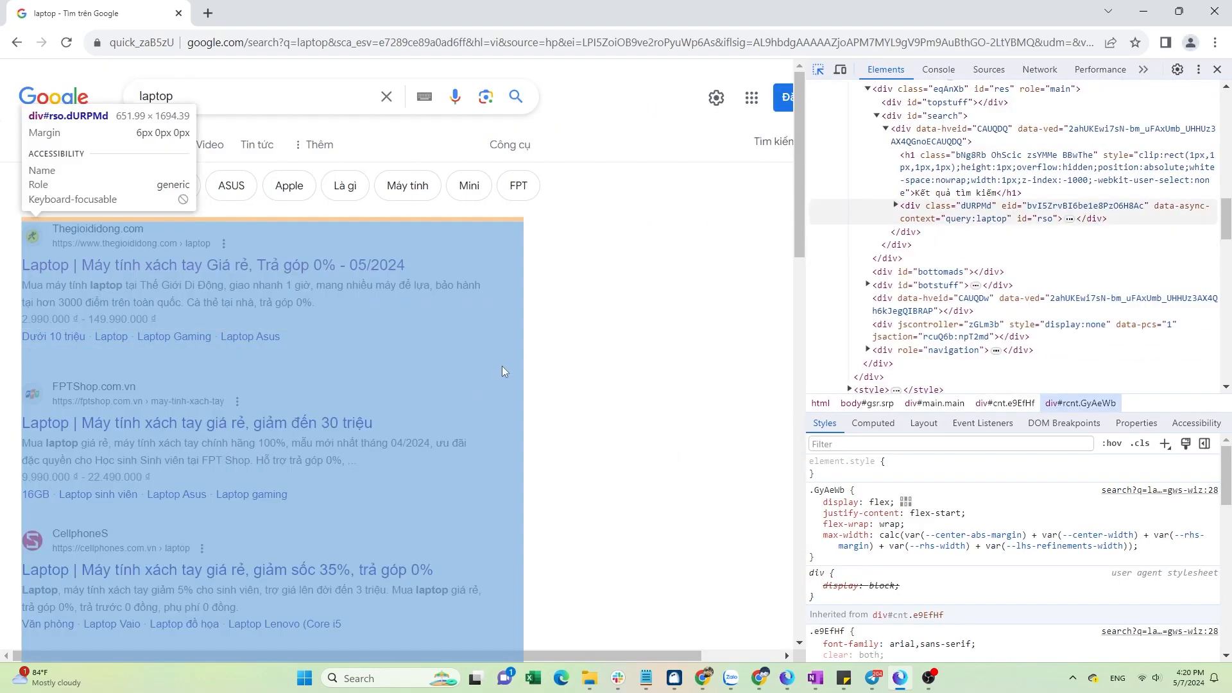
pyautogui.click(504, 370)
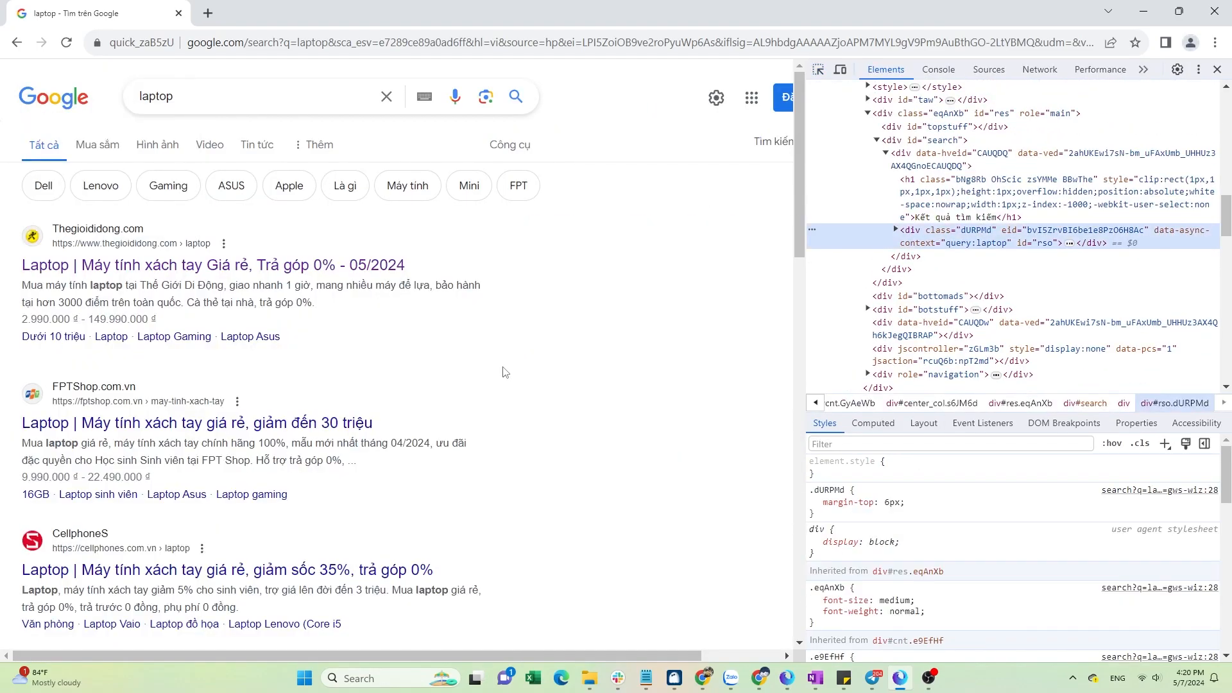
pyautogui.hotkey('ctrl', 'shift', 'c')
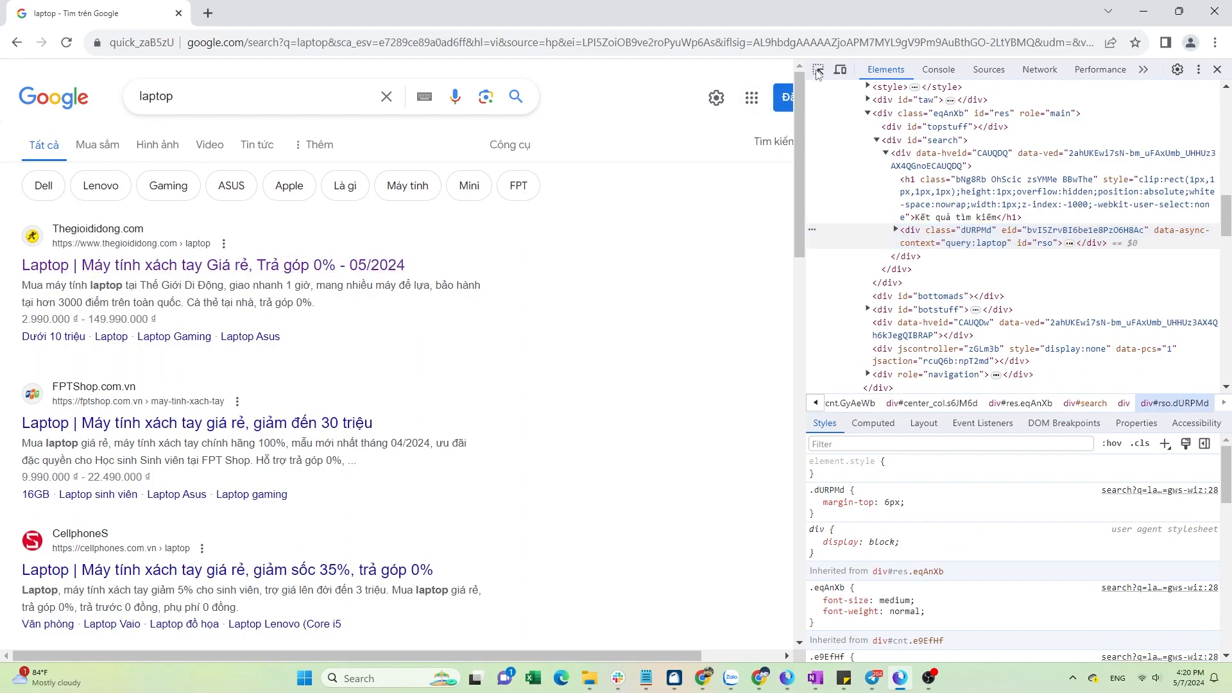
pyautogui.click(192, 423)
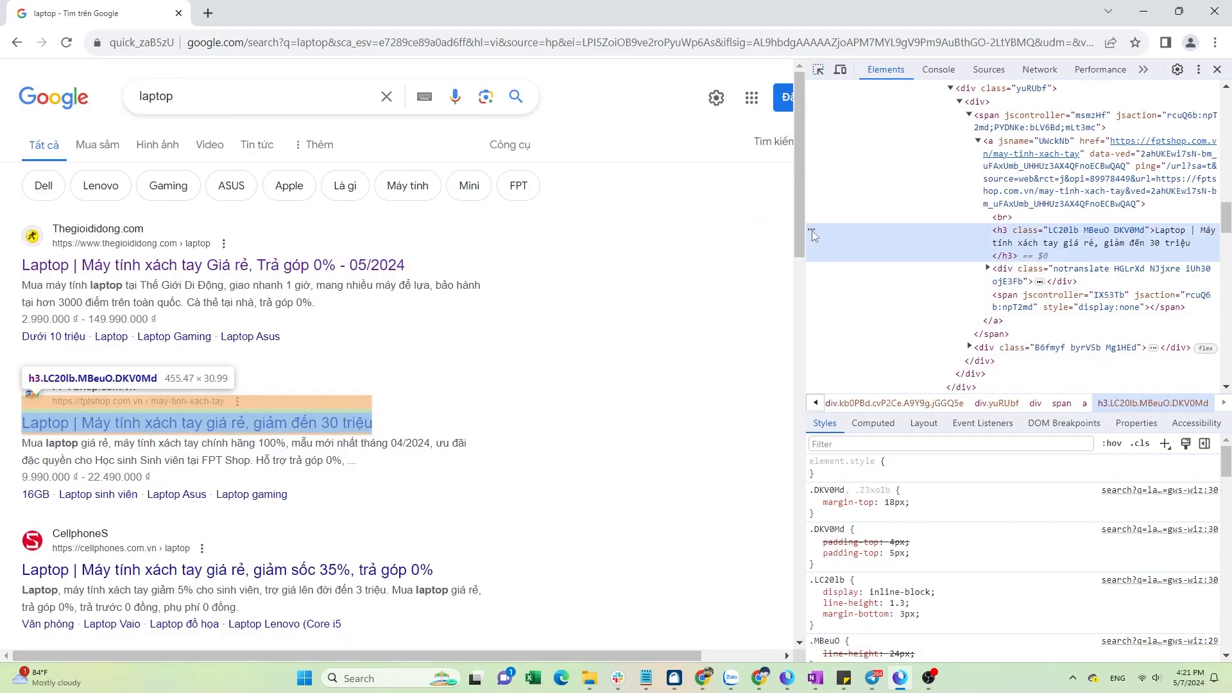
pyautogui.moveTo(781, 334); pyautogui.dragTo(760, 335)
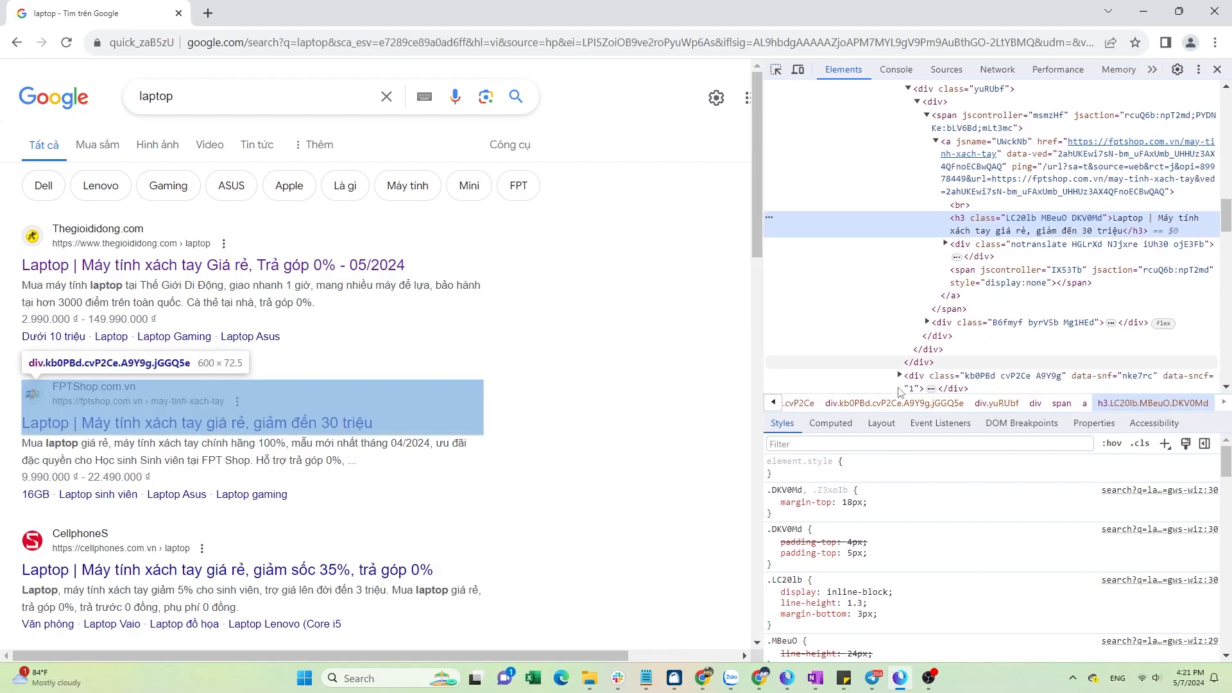
pyautogui.moveTo(761, 235)
pyautogui.mouseDown()
pyautogui.moveTo(693, 243)
pyautogui.moveTo(750, 244)
pyautogui.mouseUp()
pyautogui.scroll(-5, 898, 269)
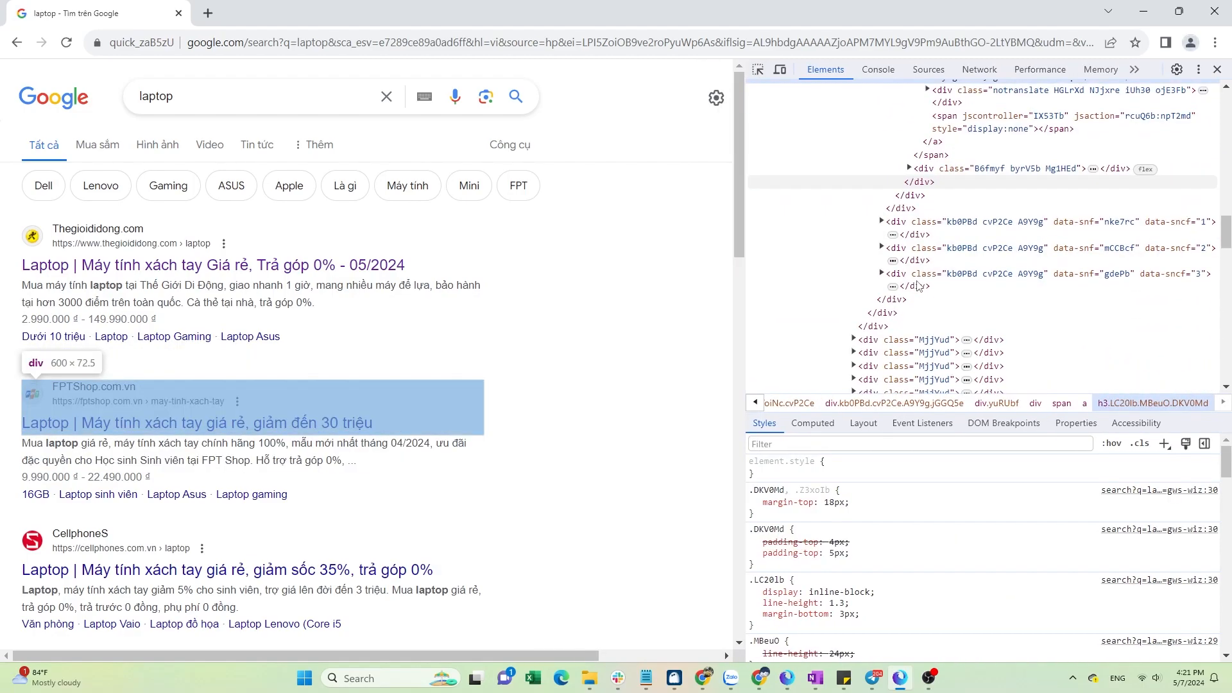
pyautogui.click(857, 185)
pyautogui.scroll(-5, 655, 340)
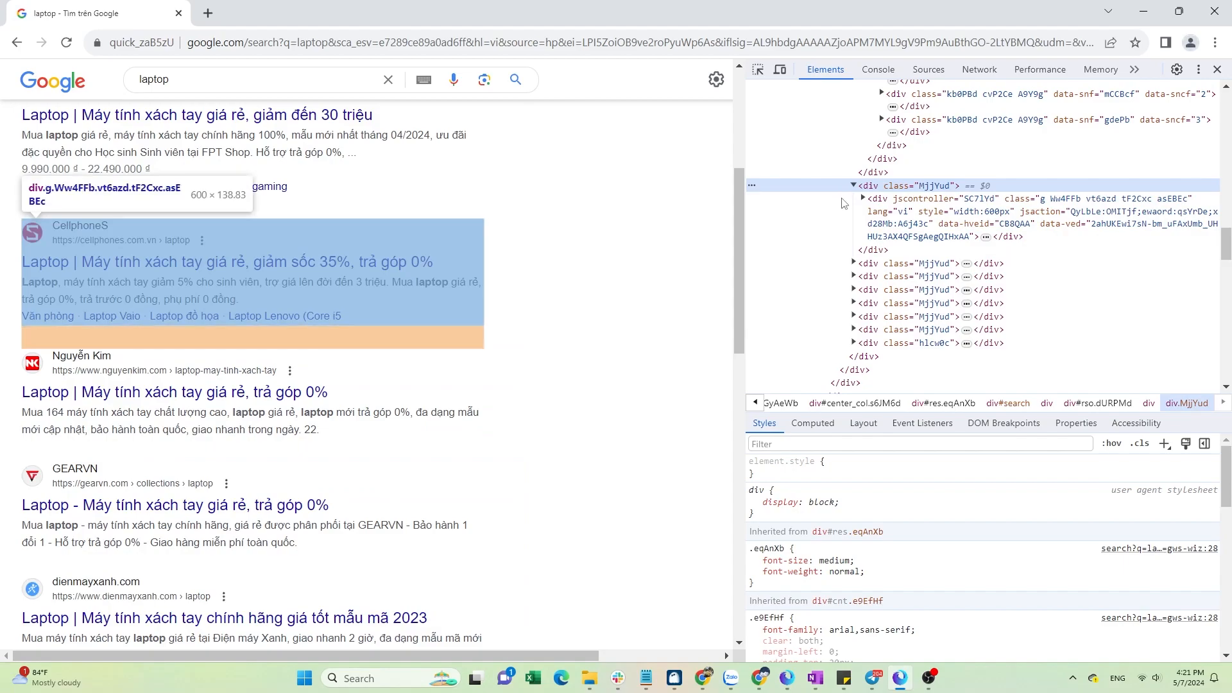
# Copy the CSS selector of the Nguyễn Kim search result container.
pyautogui.click(851, 264)
pyautogui.click(754, 264)
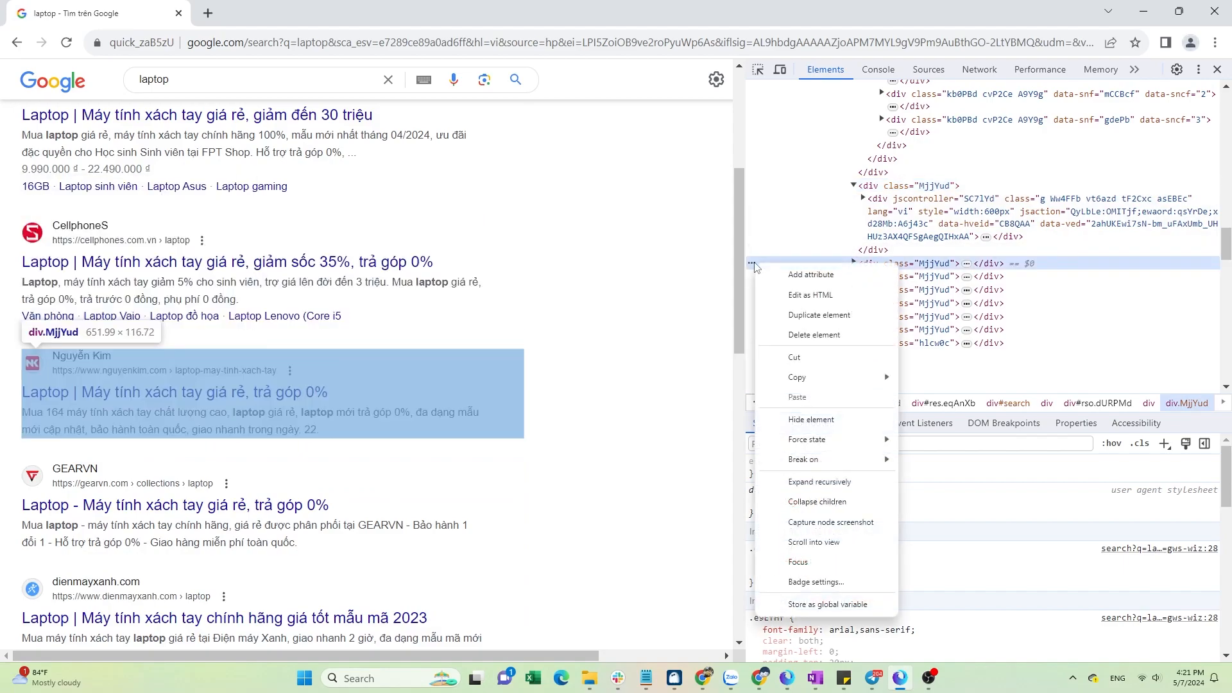
pyautogui.moveTo(803, 378)
pyautogui.click(944, 396)
# Add a Click element block in place of the Loop data block and open its settings.
pyautogui.hotkey('alt', 'Tab')
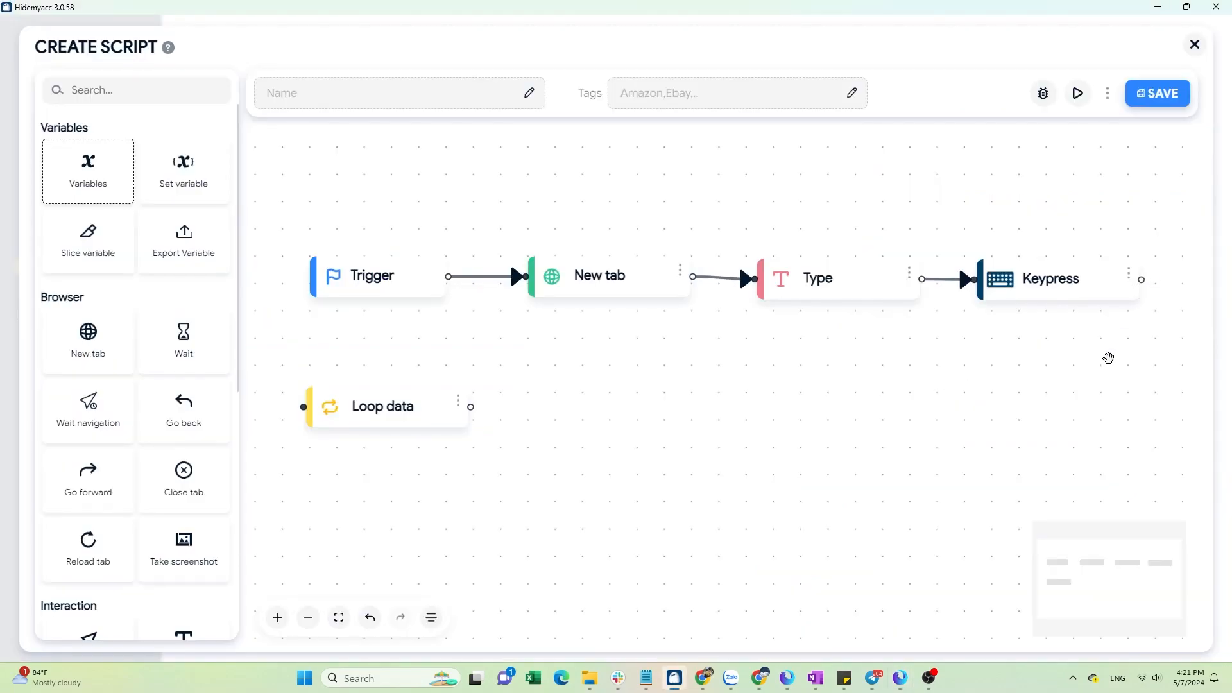
pyautogui.scroll(-3, 174, 467)
pyautogui.moveTo(88, 417); pyautogui.dragTo(347, 387)
pyautogui.click(460, 402)
pyautogui.click(457, 377)
pyautogui.click(468, 381)
pyautogui.click(444, 325)
# Paste and shorten the copied CSS selector for the Click element block, and enable Random click.
pyautogui.click(209, 187)
pyautogui.hotkey('ctrl', 'v')
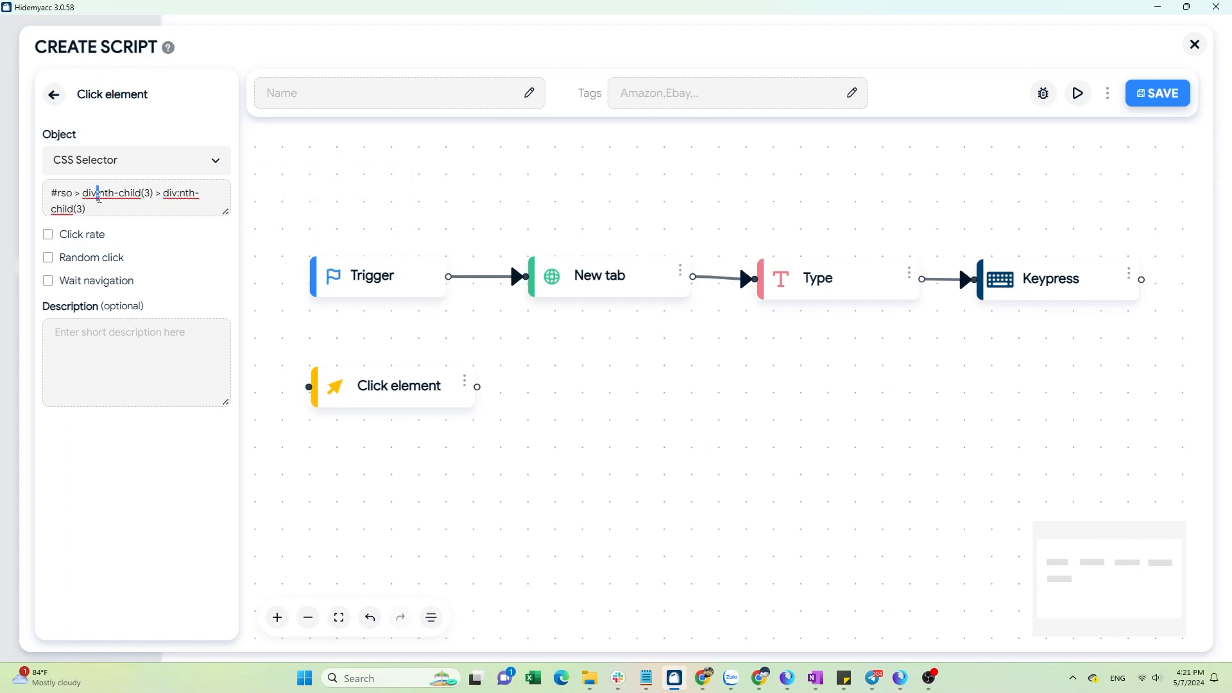
pyautogui.moveTo(97, 195); pyautogui.dragTo(179, 194)
pyautogui.press('BackSpace')
pyautogui.press('BackSpace')
pyautogui.click(118, 260)
pyautogui.click(55, 96)
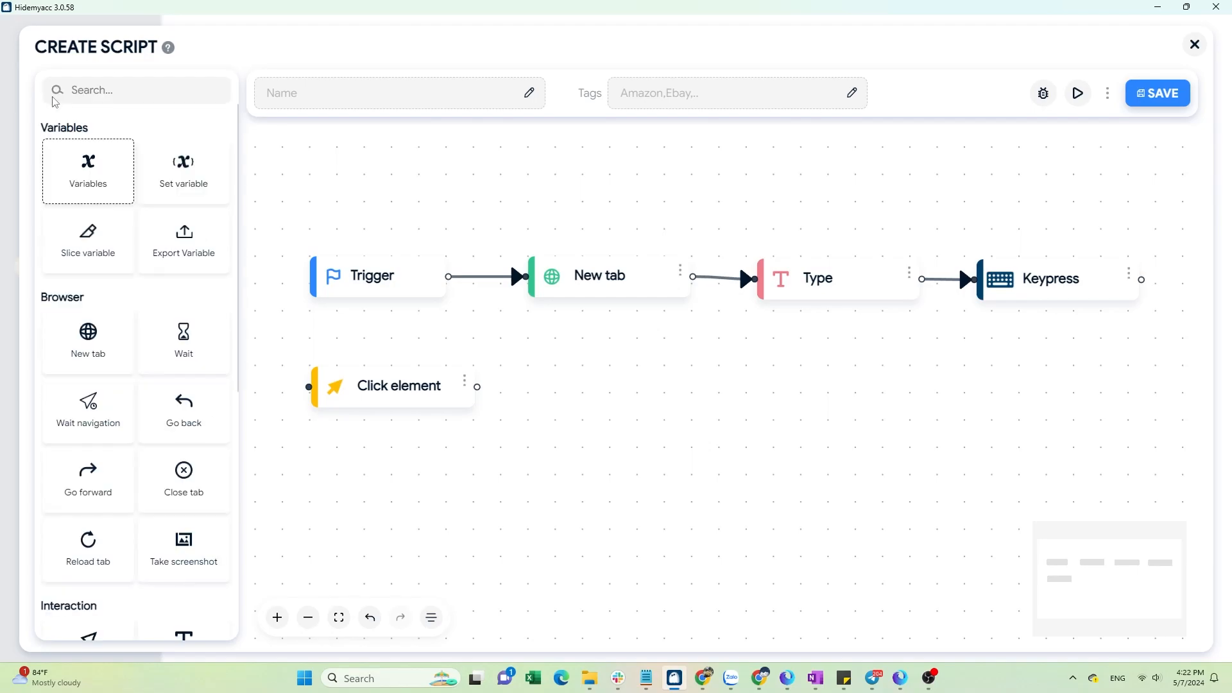
# Add a Swipe down block and chain Keypress to Click element and Click element to Swipe down.
pyautogui.scroll(-5, 160, 379)
pyautogui.moveTo(200, 413); pyautogui.dragTo(580, 408)
pyautogui.moveTo(1141, 280); pyautogui.dragTo(557, 387)
pyautogui.moveTo(678, 469); pyautogui.dragTo(411, 449)
pyautogui.moveTo(601, 407); pyautogui.dragTo(595, 378)
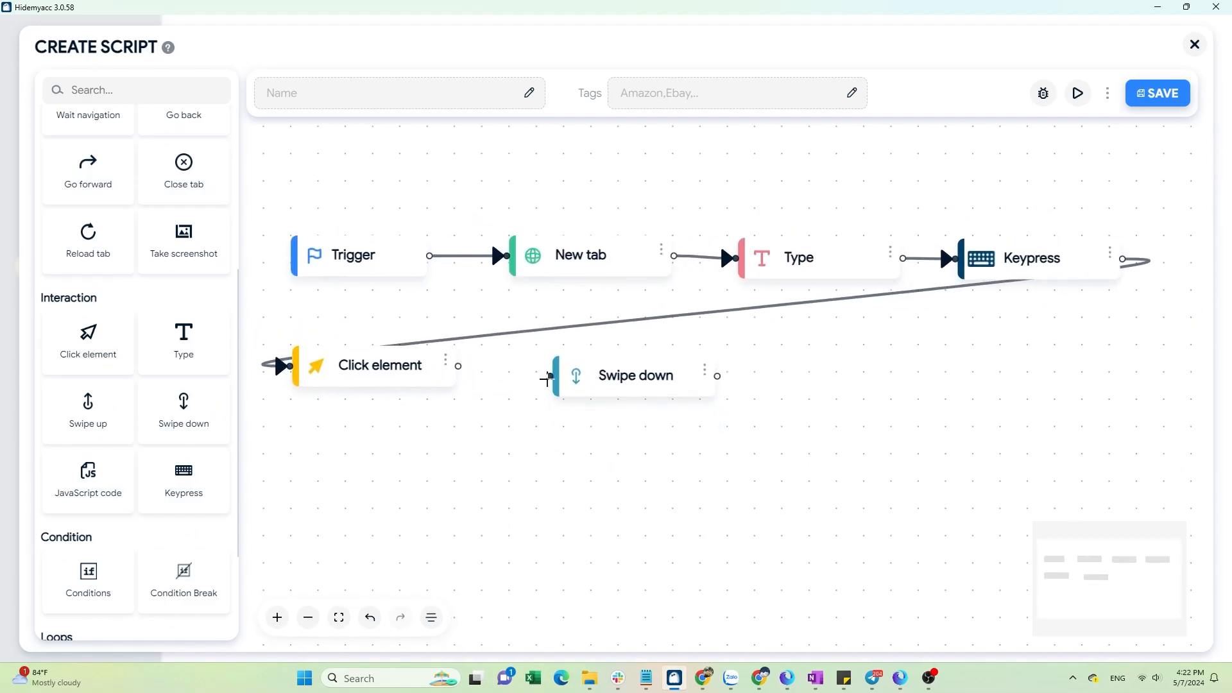
pyautogui.moveTo(459, 368); pyautogui.dragTo(550, 376)
# Review the Swipe down block's random scroll pixel and count settings.
pyautogui.click(705, 371)
pyautogui.click(682, 318)
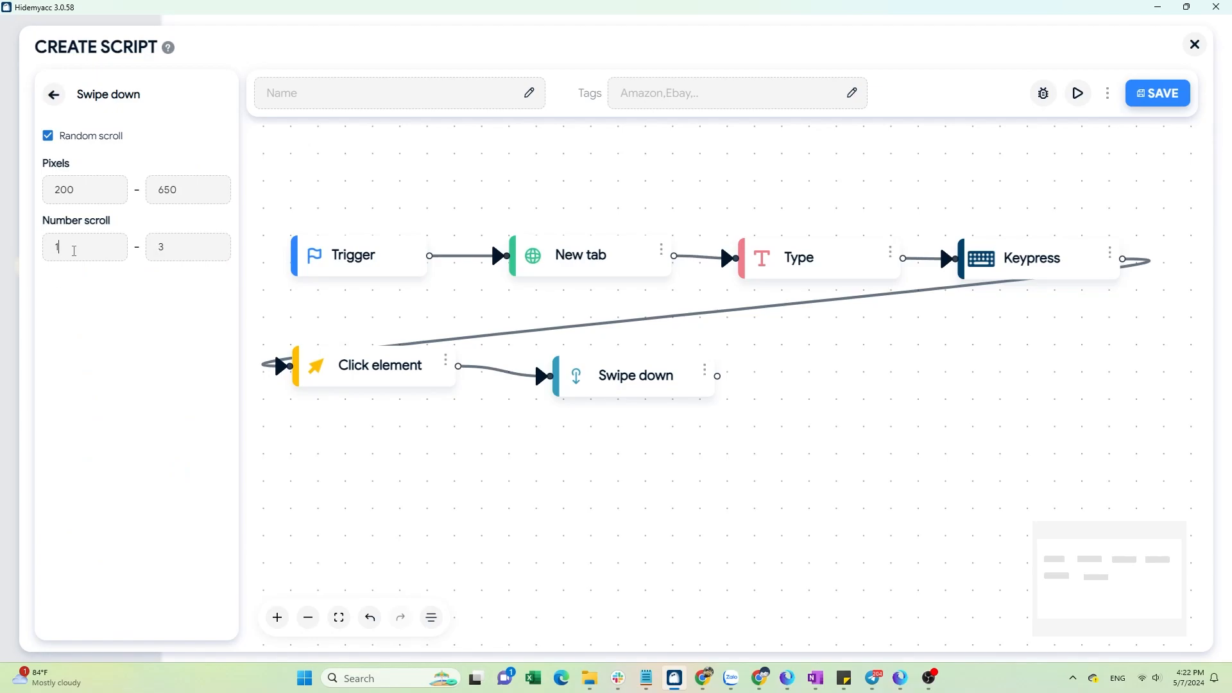
pyautogui.click(56, 96)
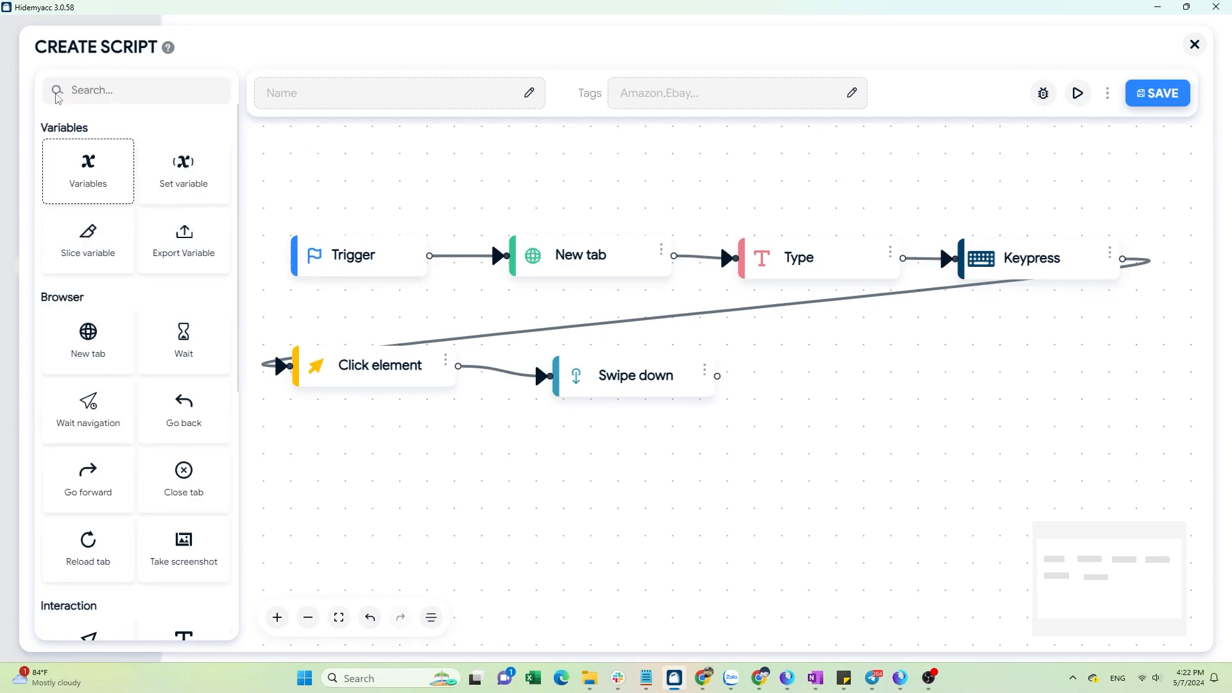
# Add a Go back block connected after the Swipe down block.
pyautogui.moveTo(191, 430); pyautogui.dragTo(833, 379)
pyautogui.moveTo(719, 377); pyautogui.dragTo(801, 380)
pyautogui.scroll(-1, 756, 452)
pyautogui.moveTo(756, 452); pyautogui.dragTo(709, 407)
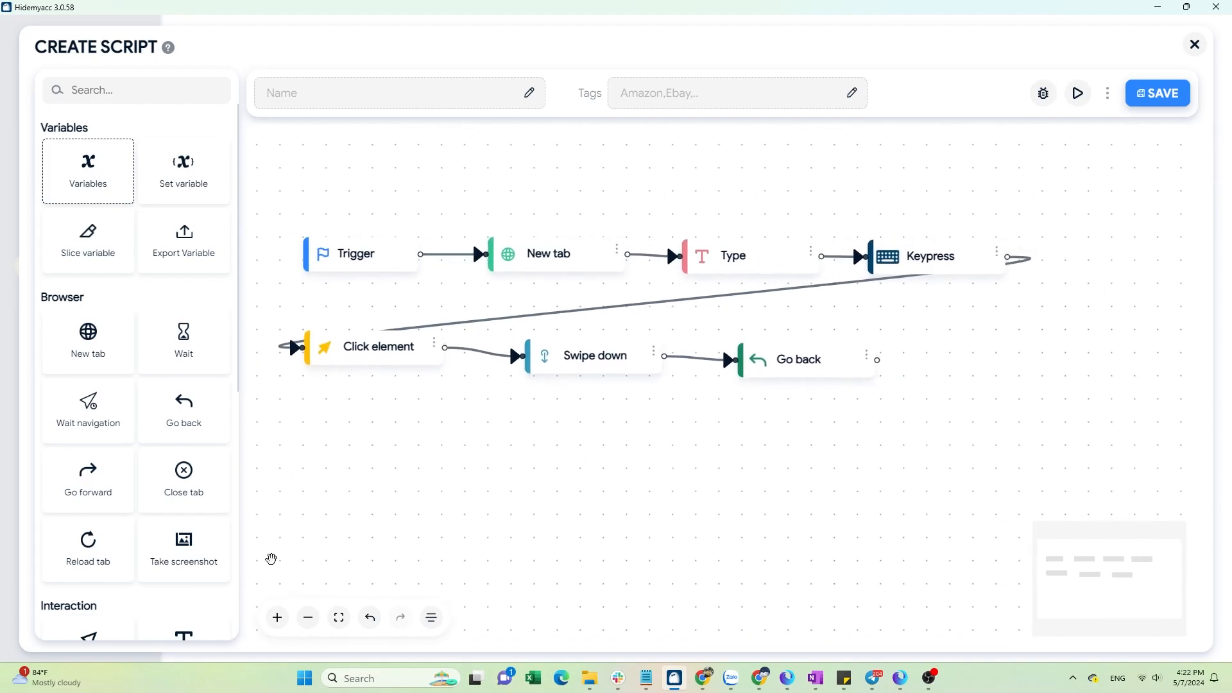
# Add a second Click element block after Go back and open its settings.
pyautogui.scroll(-3, 193, 513)
pyautogui.moveTo(88, 417); pyautogui.dragTo(936, 375)
pyautogui.click(1076, 373)
pyautogui.click(1069, 321)
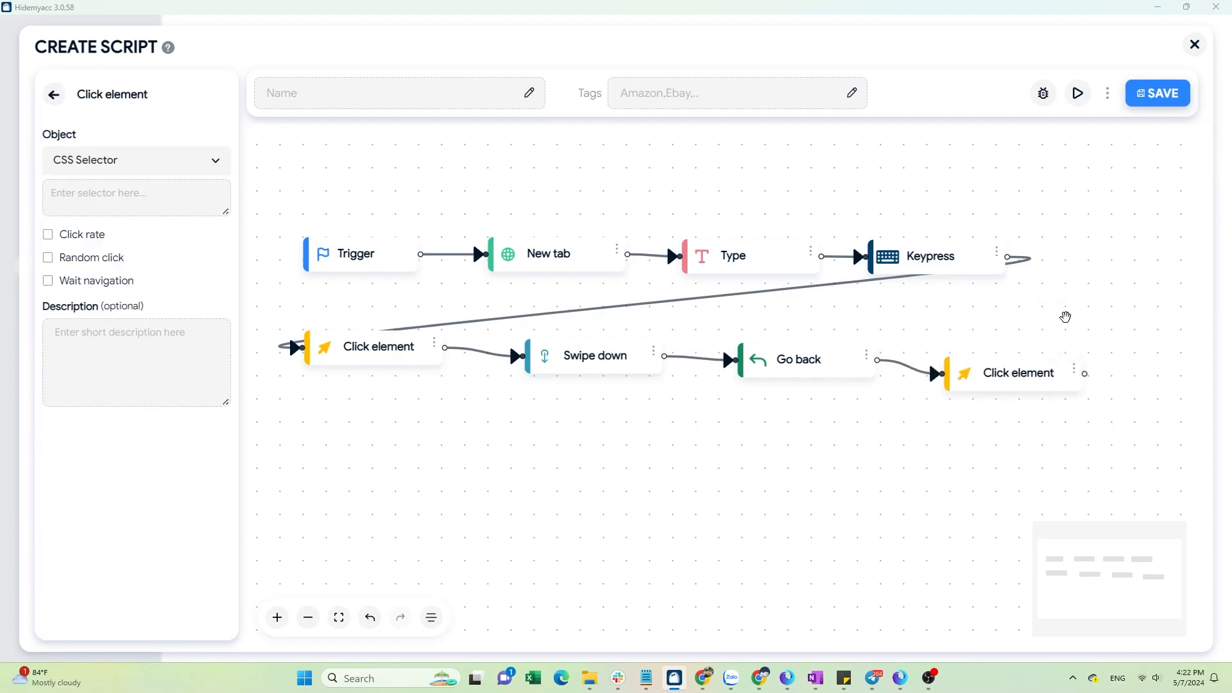
# Inspect the Google search box's clear button in the browser and copy its CSS selector.
pyautogui.hotkey('alt', 'Tab')
pyautogui.click(758, 69)
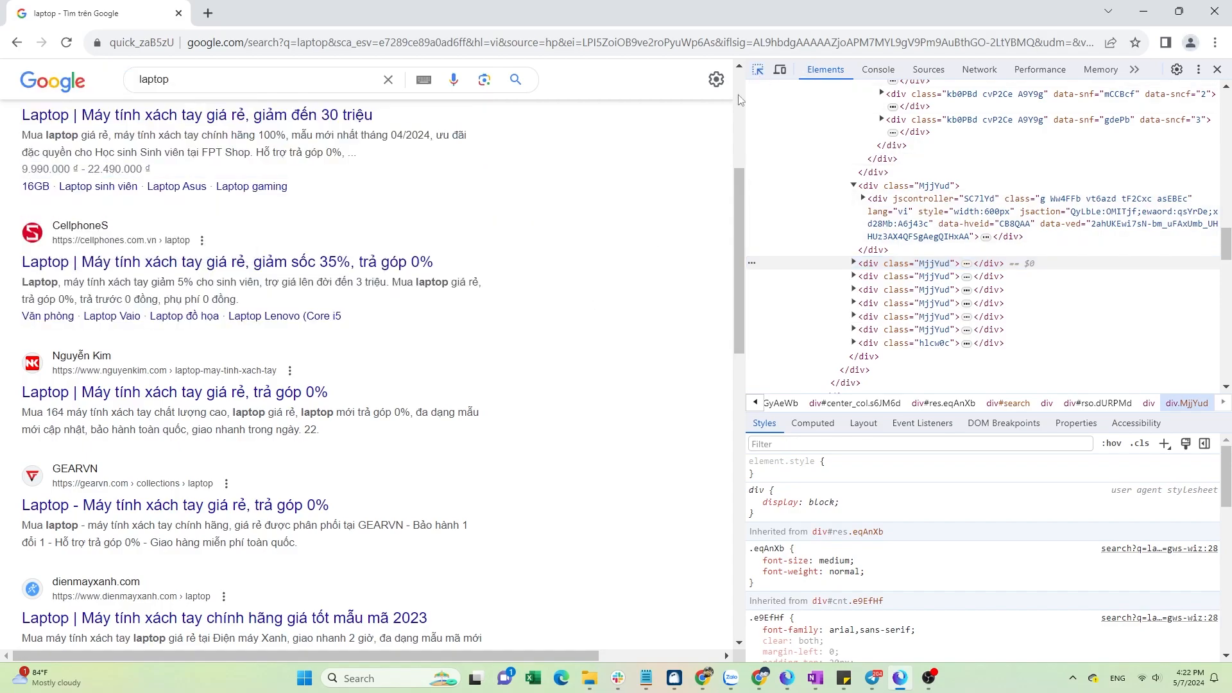
pyautogui.click(401, 92)
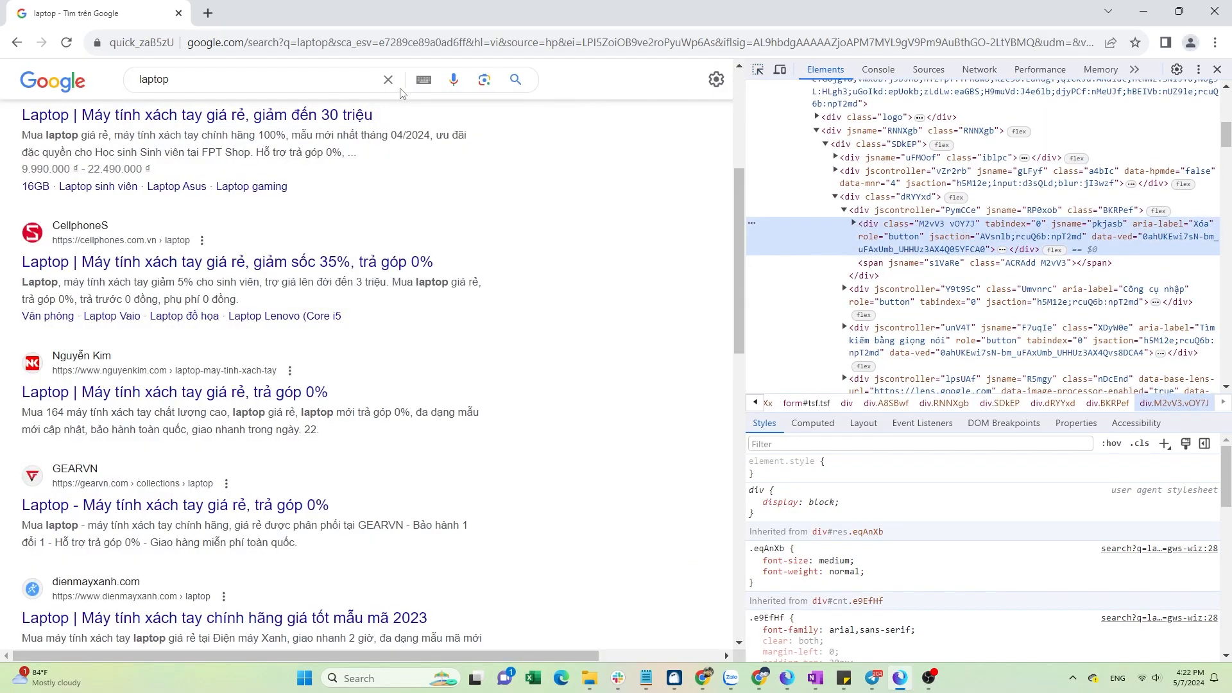
pyautogui.rightClick(754, 234)
pyautogui.moveTo(797, 340)
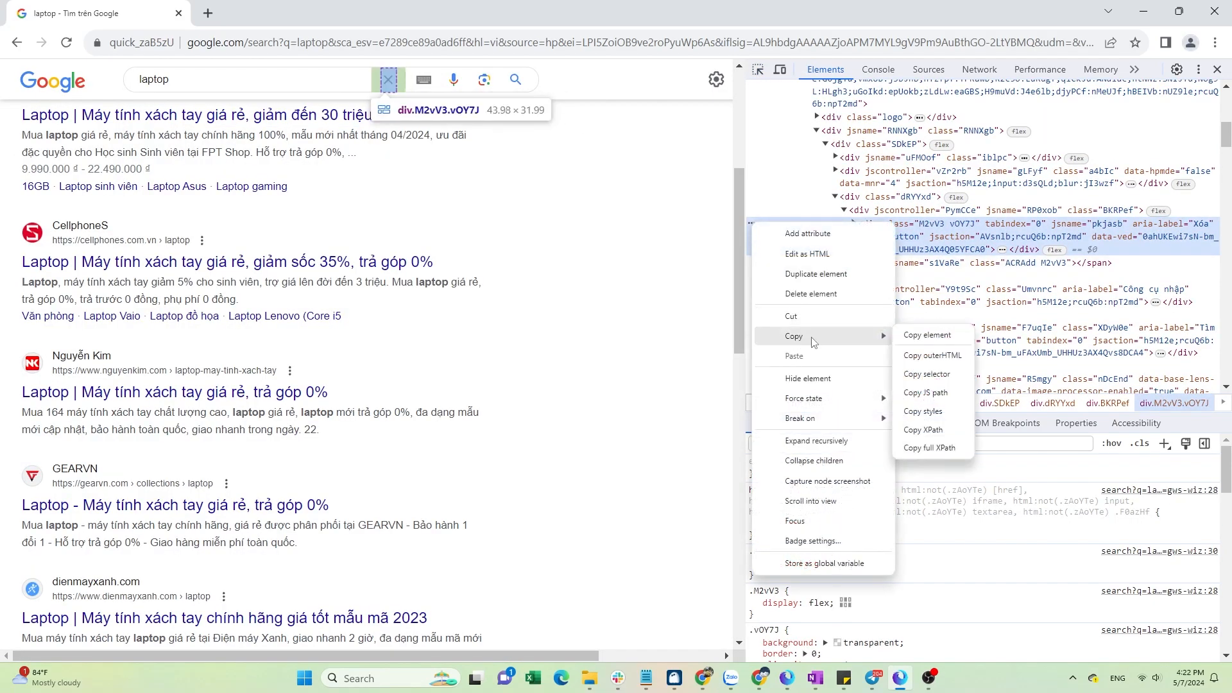
pyautogui.click(925, 375)
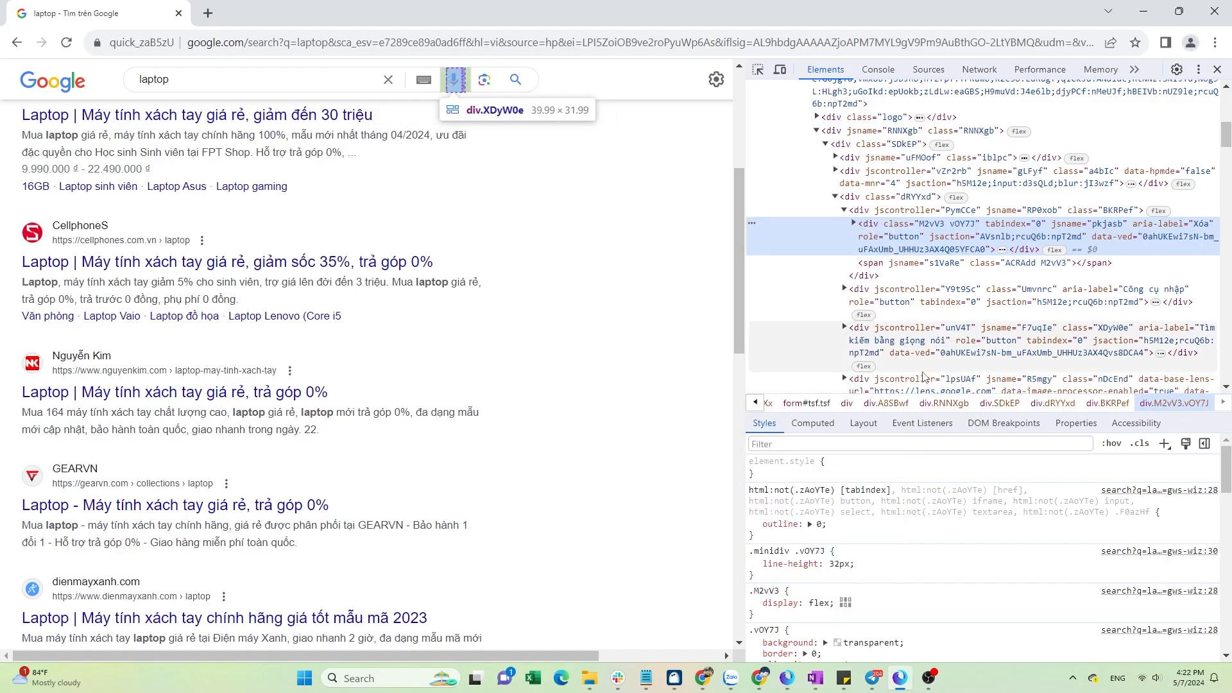
# Copy the CSS selector of the clear button's svg icon and paste it into the second Click element's selector.
pyautogui.click(758, 69)
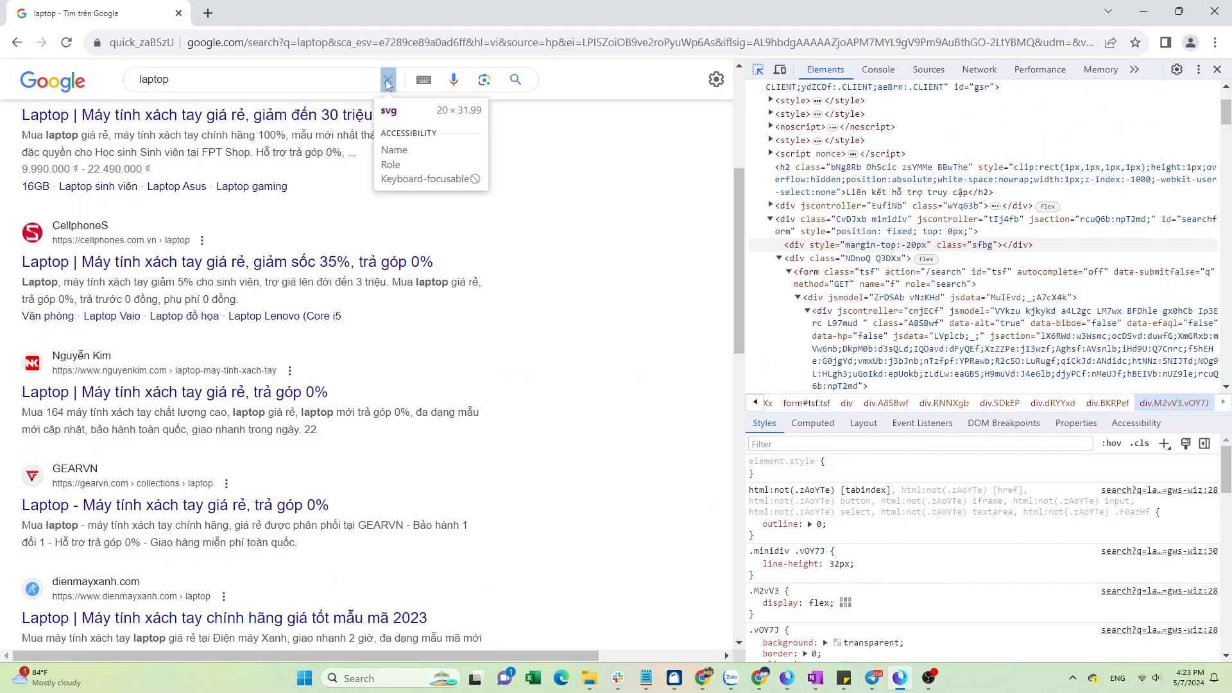
pyautogui.click(396, 95)
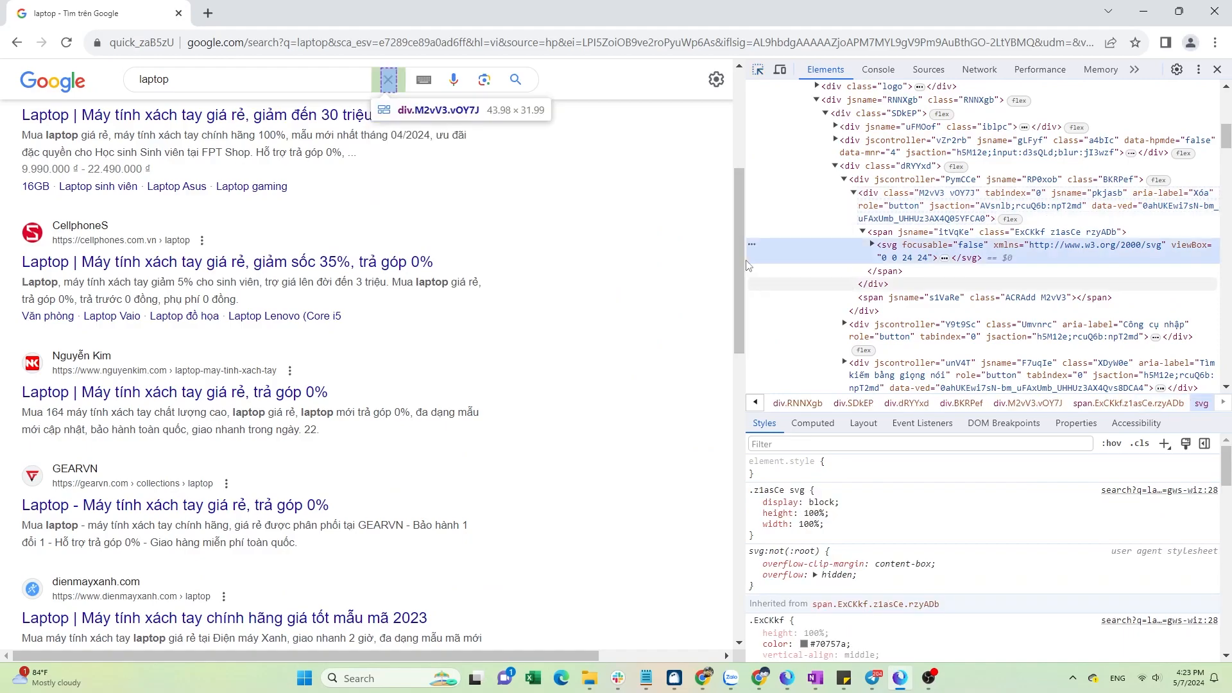
pyautogui.rightClick(751, 244)
pyautogui.moveTo(779, 363)
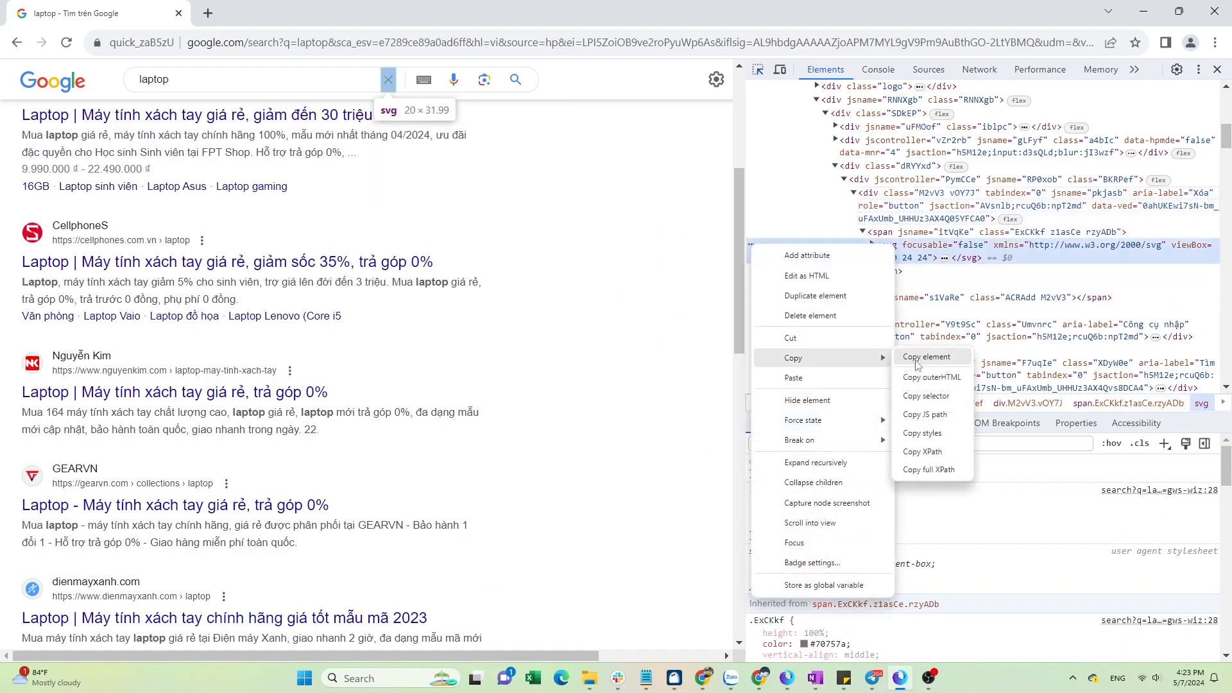
pyautogui.click(931, 396)
pyautogui.press('super+Tab')
pyautogui.click(457, 192)
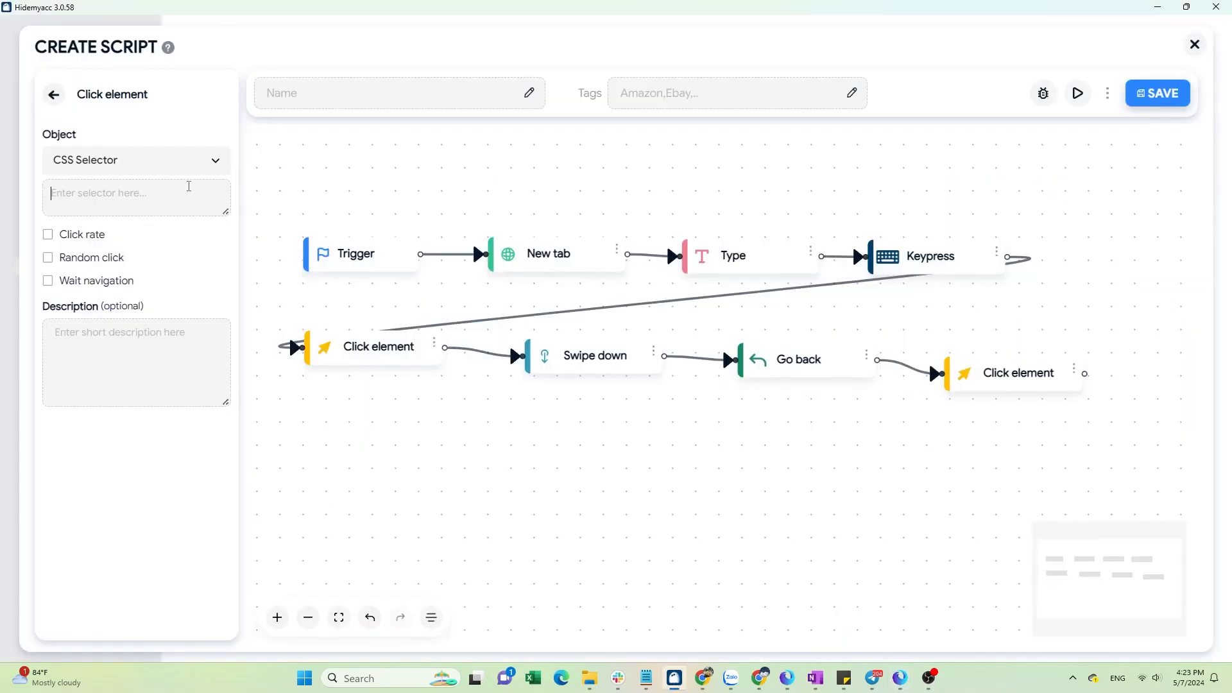
pyautogui.hotkey('ctrl', 'v')
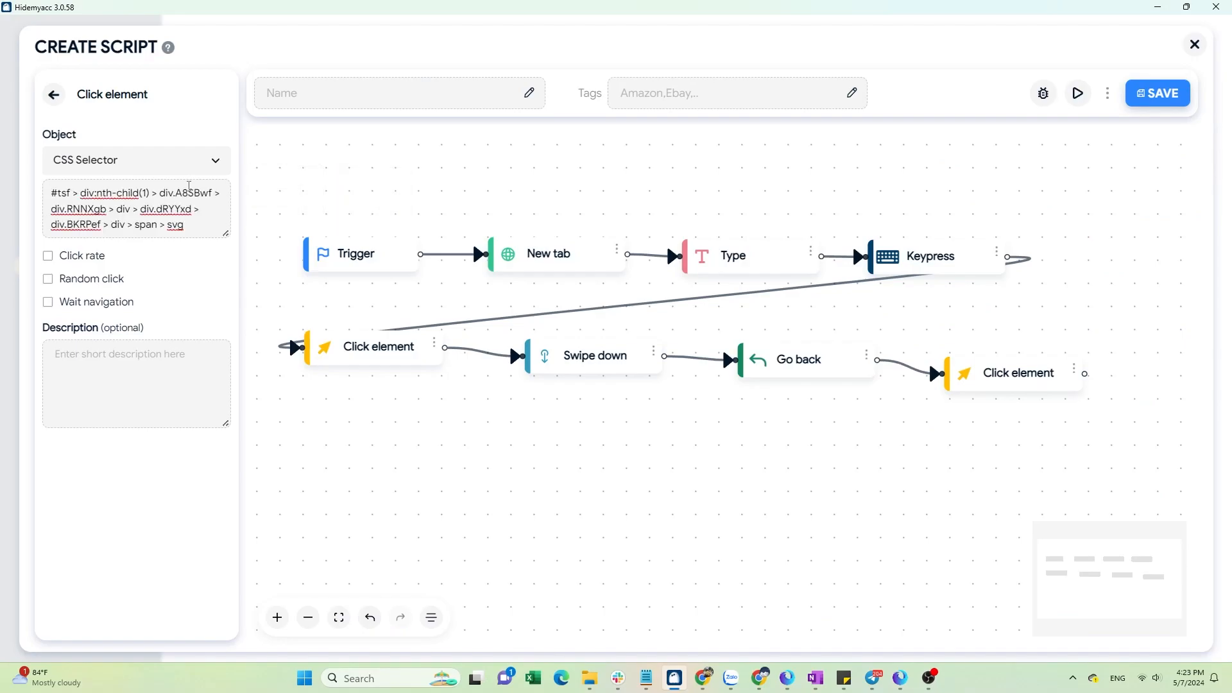
# Add a Type block and connect it after the second Click element block.
pyautogui.click(54, 96)
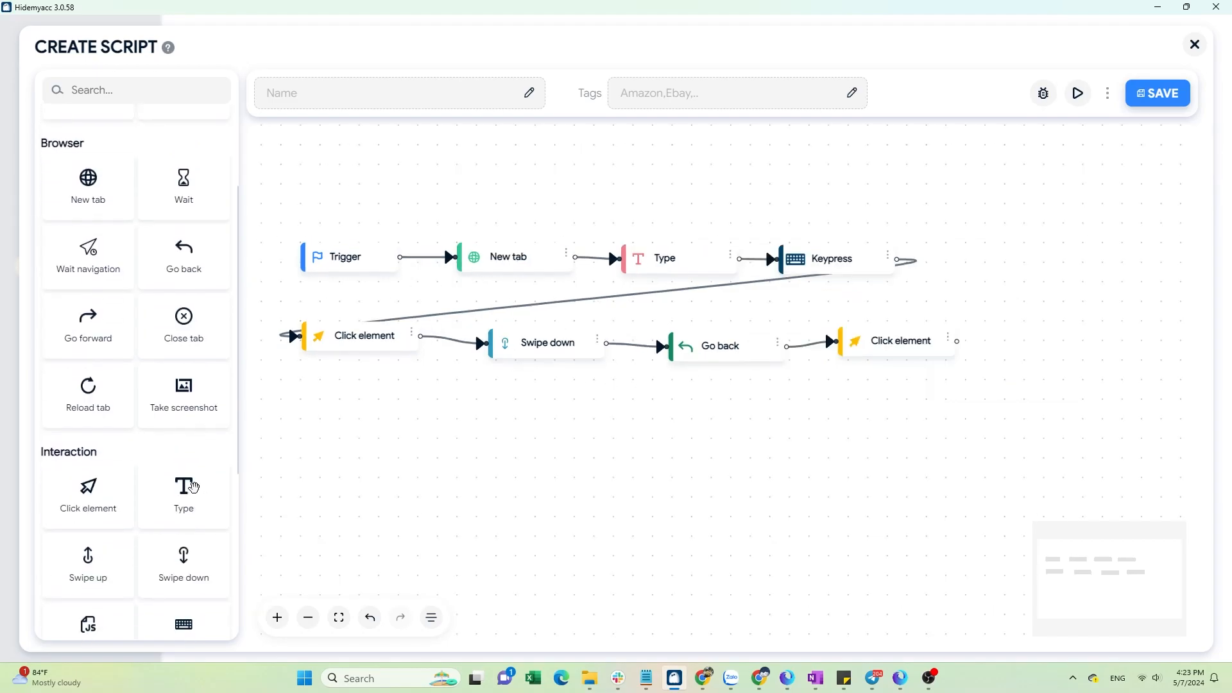
pyautogui.moveTo(190, 486); pyautogui.dragTo(1045, 329)
pyautogui.moveTo(956, 341); pyautogui.dragTo(1042, 341)
pyautogui.moveTo(1011, 413); pyautogui.dragTo(968, 405)
pyautogui.moveTo(1064, 345); pyautogui.dragTo(350, 423)
pyautogui.moveTo(536, 449); pyautogui.dragTo(560, 452)
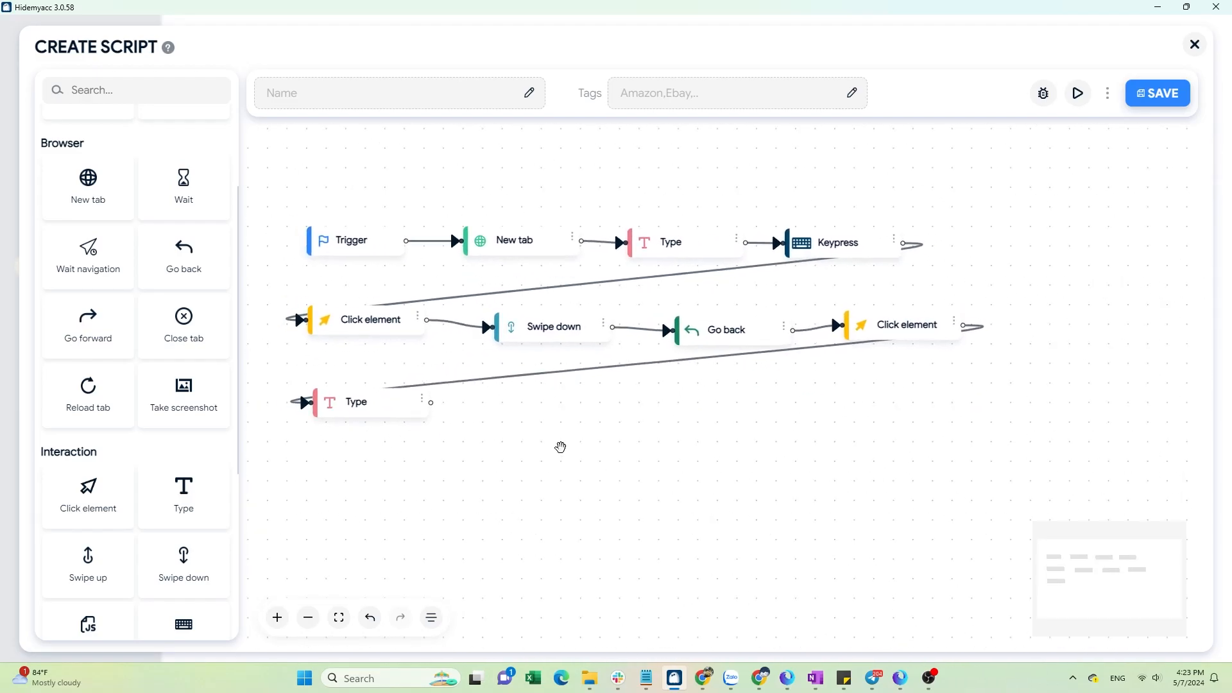
# Add a Loop data block and set it to loop numbers from 1 to 5.
pyautogui.scroll(-5, 186, 536)
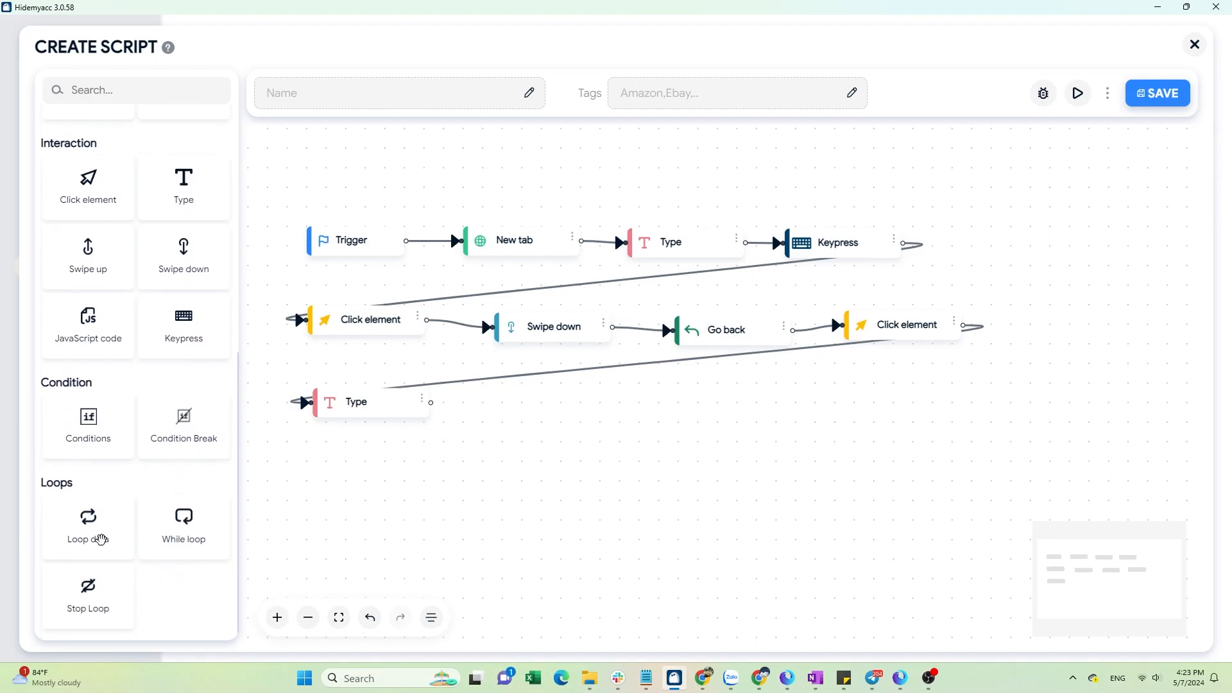
pyautogui.moveTo(95, 529); pyautogui.dragTo(553, 406)
pyautogui.scroll(2, 601, 453)
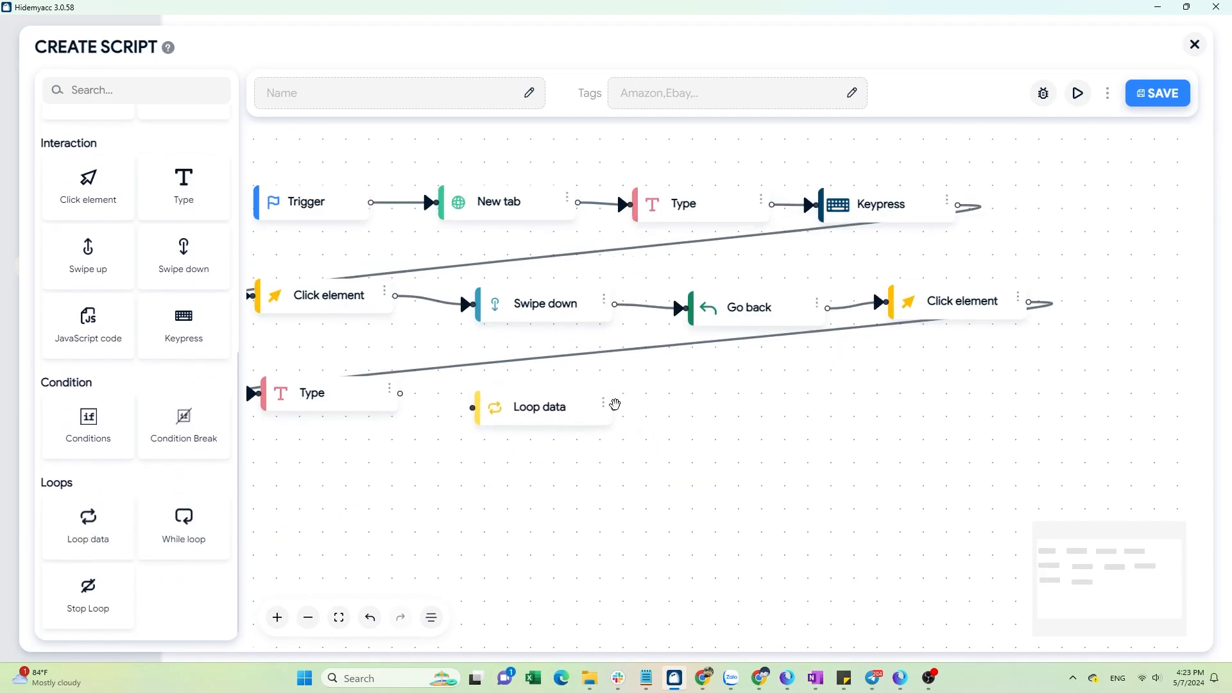
pyautogui.click(605, 408)
pyautogui.click(604, 352)
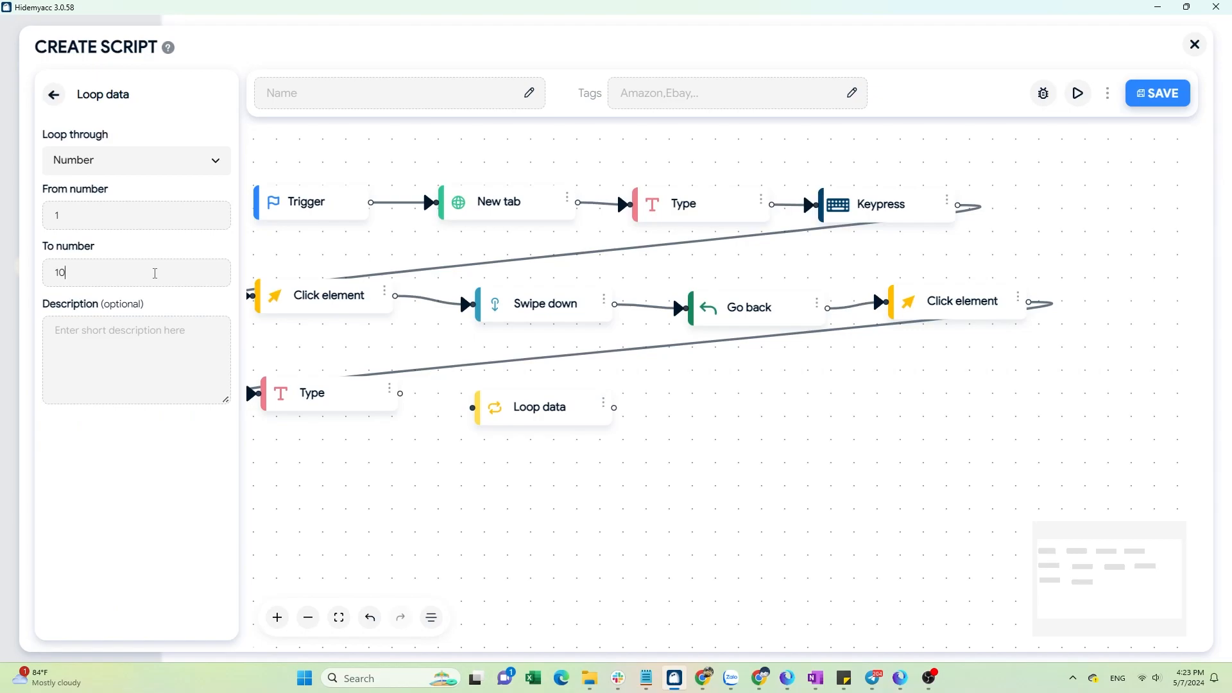
pyautogui.press('BackSpace')
pyautogui.write('5')
pyautogui.click(54, 96)
# Add a Stop Loop block to the canvas.
pyautogui.scroll(-6, 179, 461)
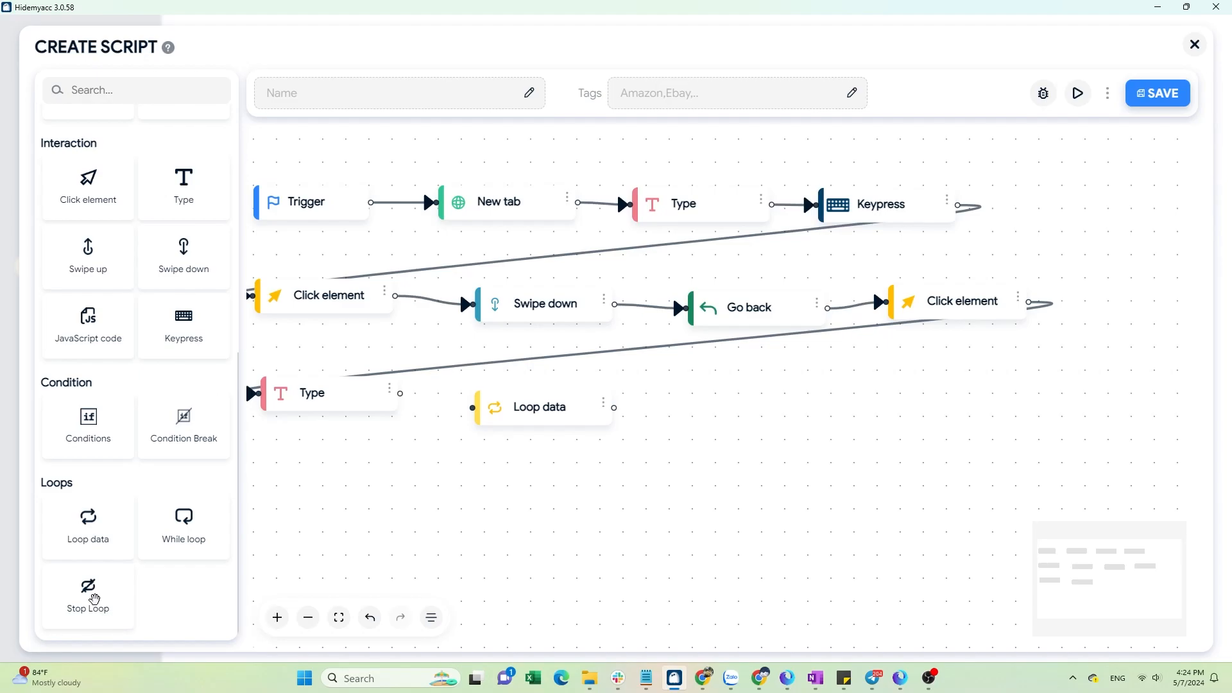
pyautogui.moveTo(95, 600); pyautogui.dragTo(715, 413)
pyautogui.scroll(-1, 616, 482)
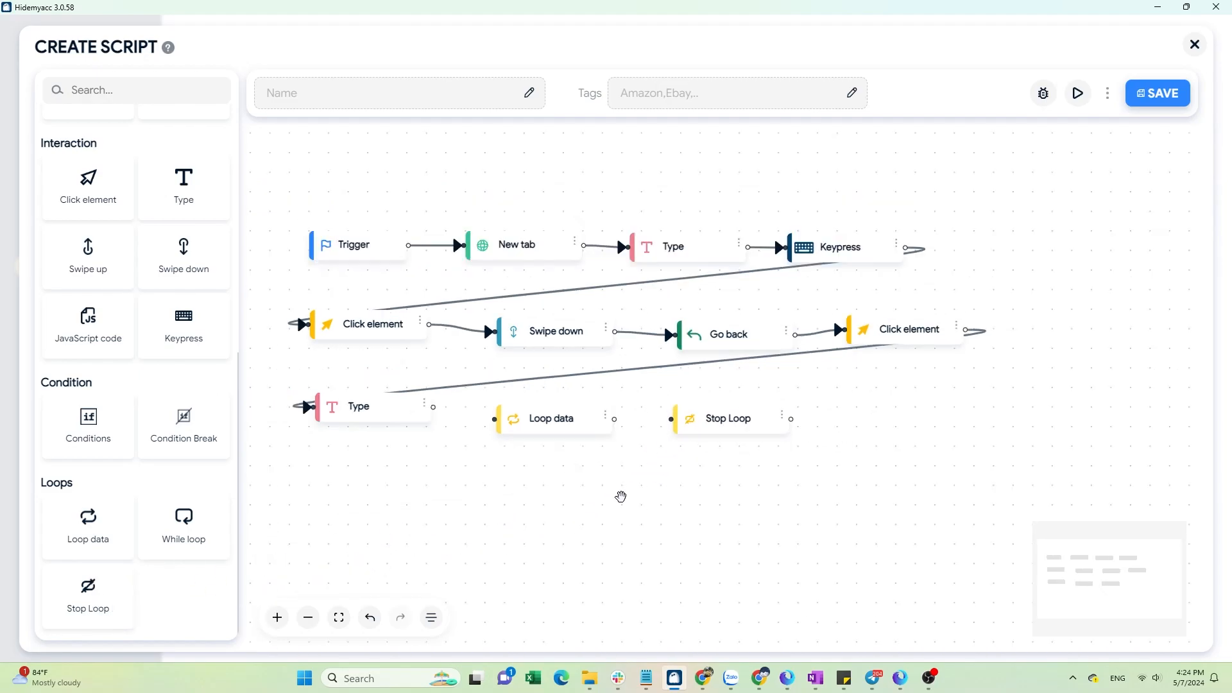
pyautogui.scroll(1, 598, 497)
# Insert the Loop data block between the New tab and Type blocks.
pyautogui.moveTo(598, 497); pyautogui.dragTo(633, 540)
pyautogui.moveTo(599, 461); pyautogui.dragTo(649, 170)
pyautogui.scroll(3, 649, 249)
pyautogui.scroll(-3, 642, 264)
pyautogui.moveTo(614, 250); pyautogui.dragTo(578, 176)
pyautogui.moveTo(728, 176); pyautogui.dragTo(662, 252)
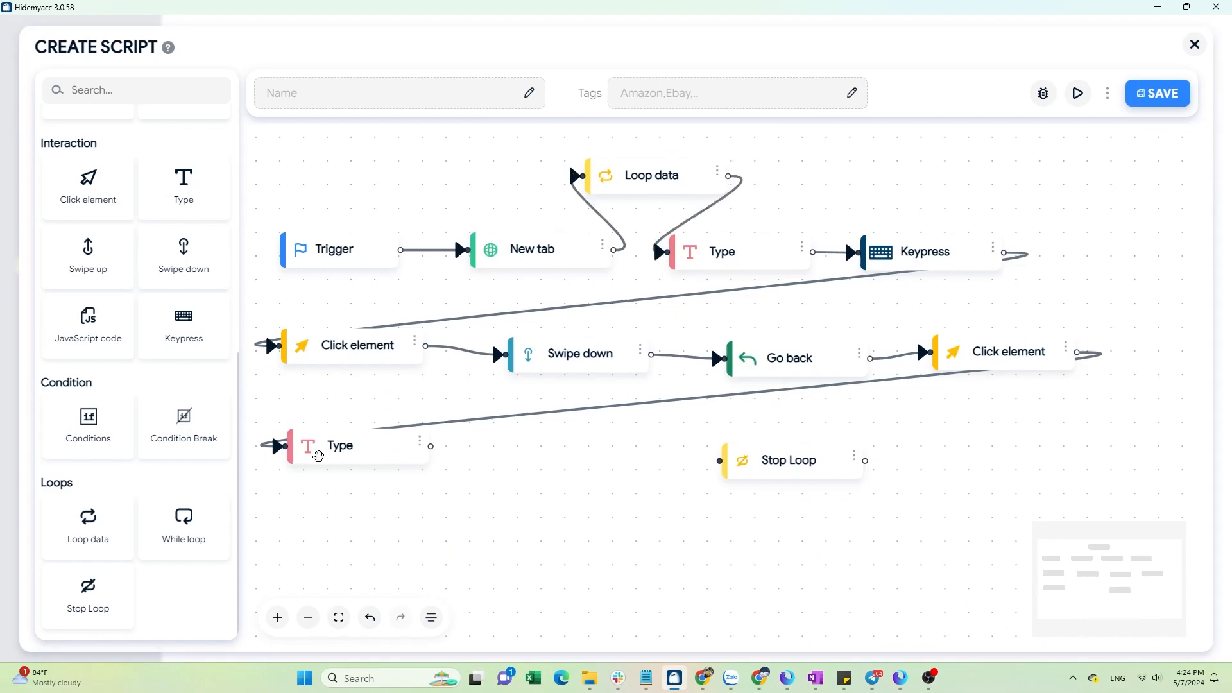
# Delete the extra Type block and connect the second Click element to the Stop Loop block.
pyautogui.click(420, 442)
pyautogui.click(411, 415)
pyautogui.moveTo(1080, 354); pyautogui.dragTo(670, 488)
pyautogui.scroll(-1, 667, 493)
pyautogui.scroll(1, 627, 454)
# Run the script as a test in the browser.
pyautogui.click(1079, 94)
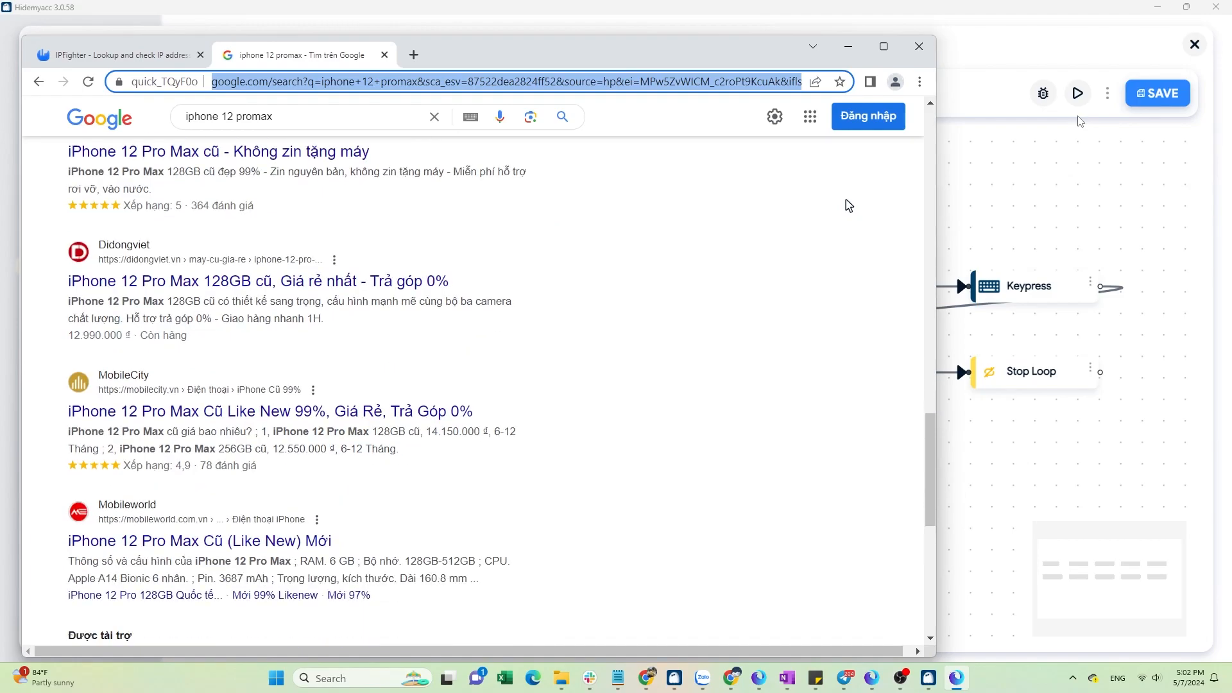
pyautogui.click(299, 394)
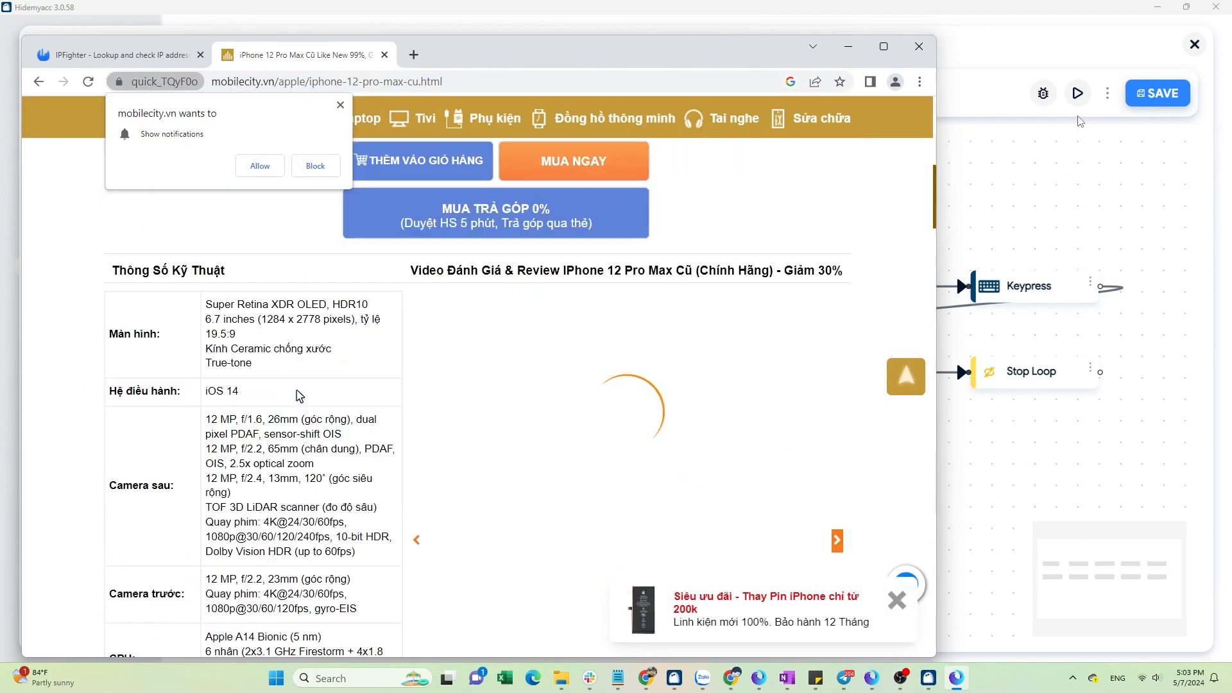
pyautogui.scroll(4, 299, 396)
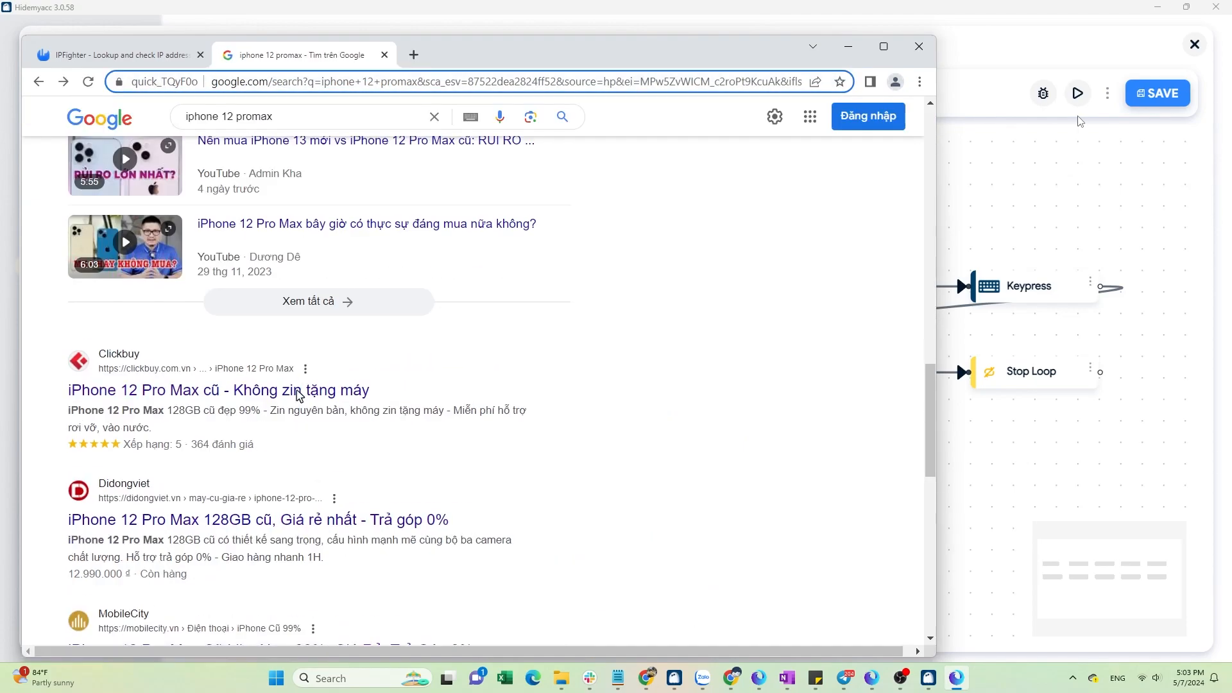
pyautogui.scroll(5, 300, 396)
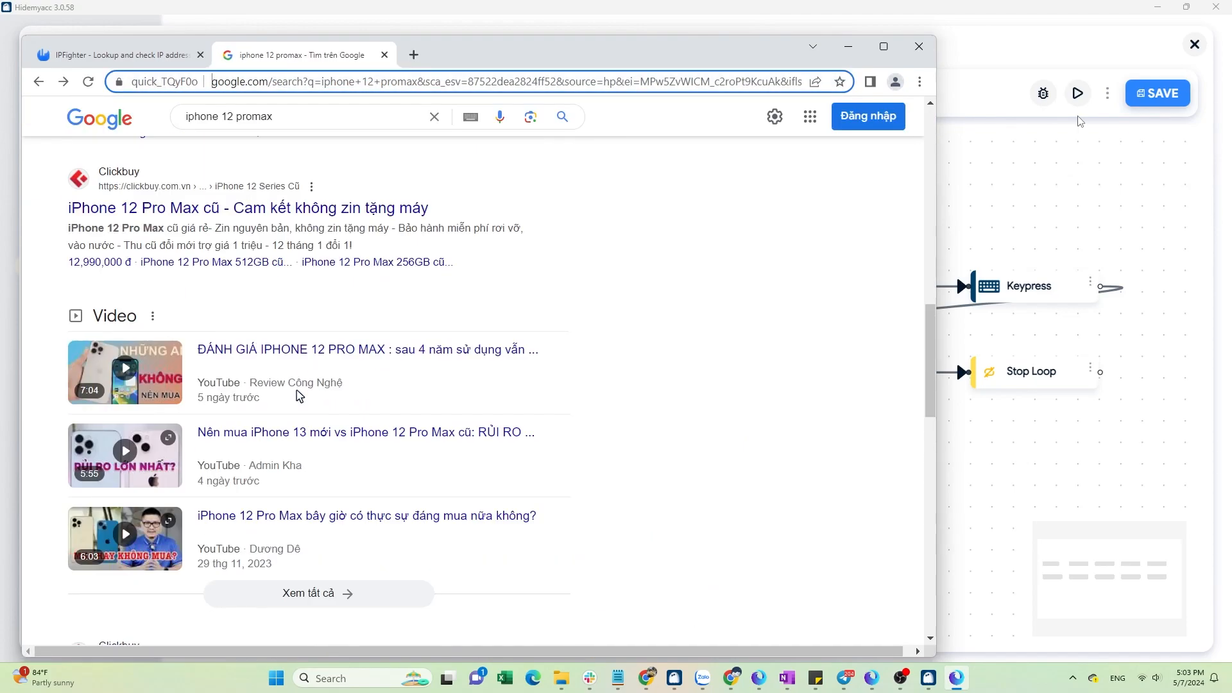
pyautogui.scroll(7, 300, 396)
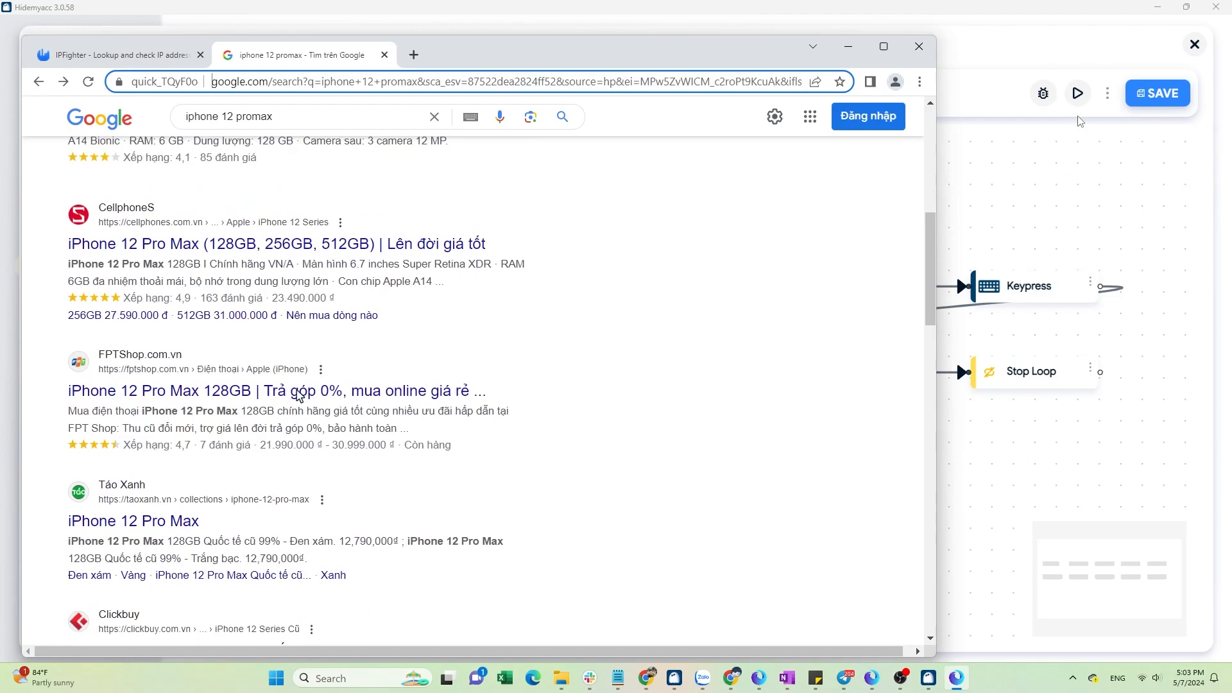
pyautogui.scroll(3, 300, 396)
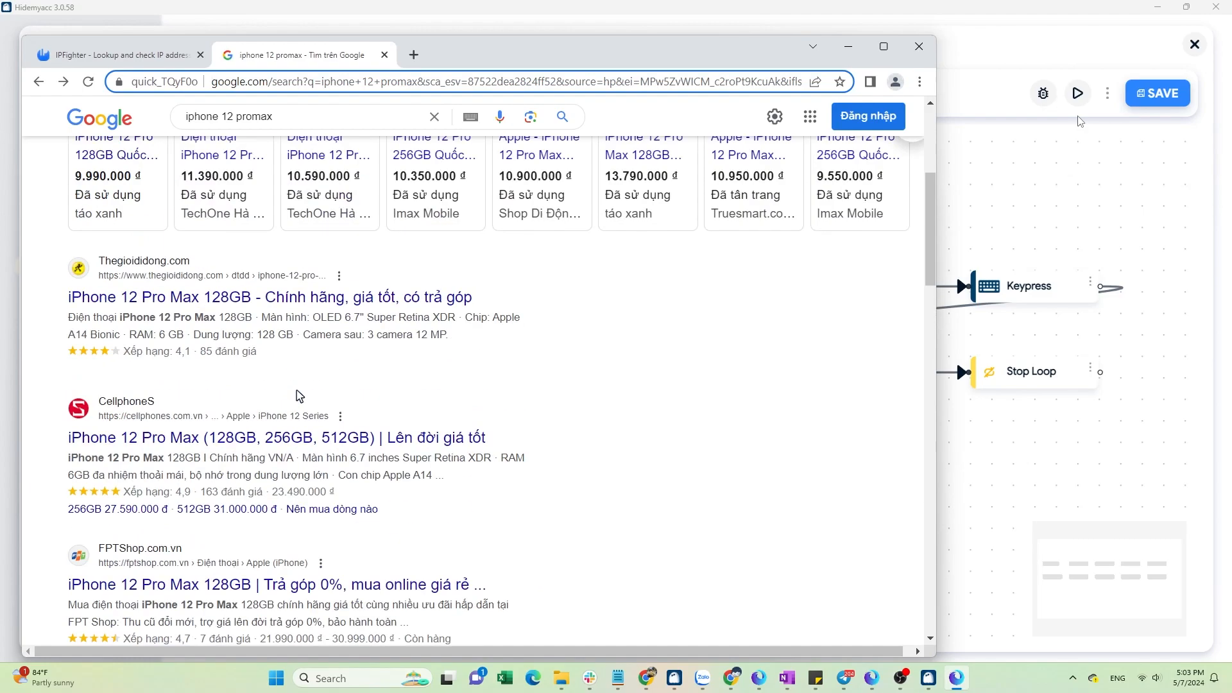
pyautogui.scroll(5, 300, 396)
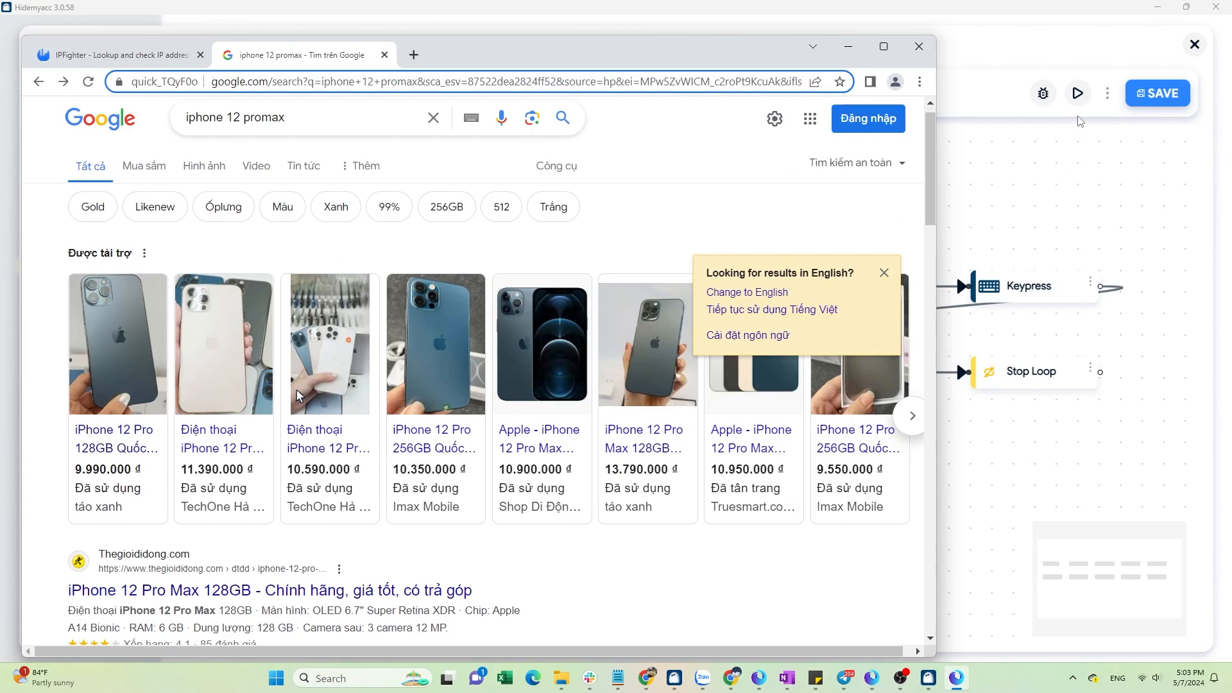
pyautogui.scroll(1, 300, 396)
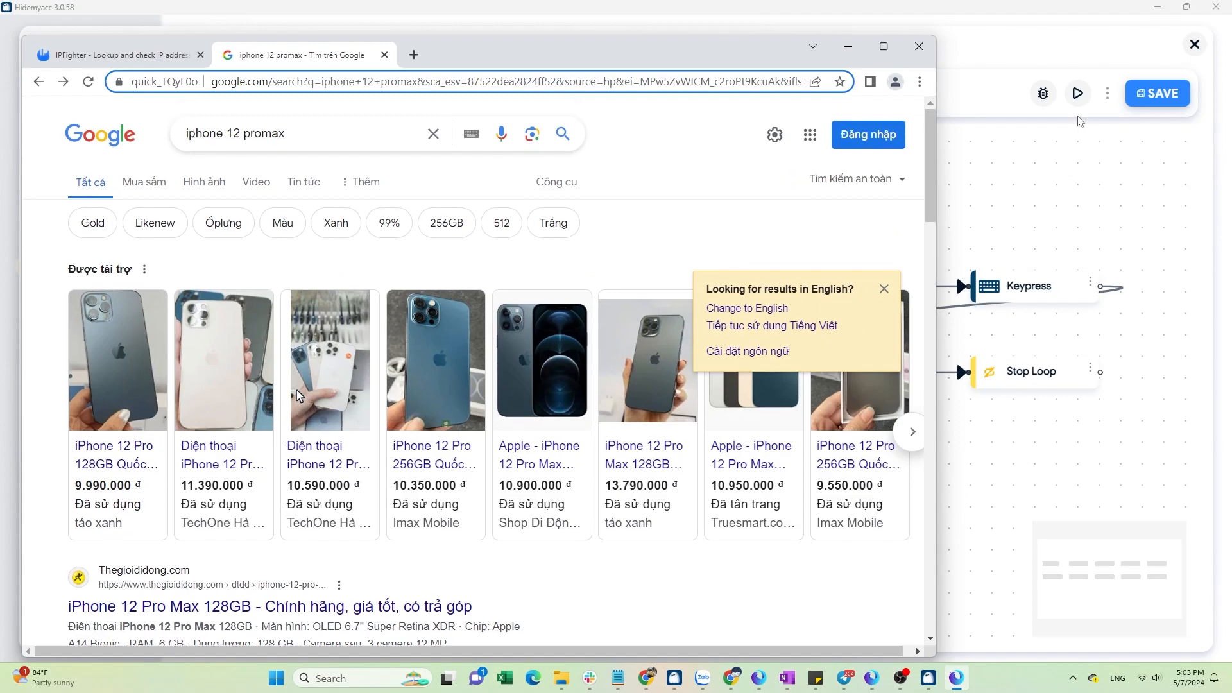
pyautogui.click(433, 134)
pyautogui.write('iphone 12 promax')
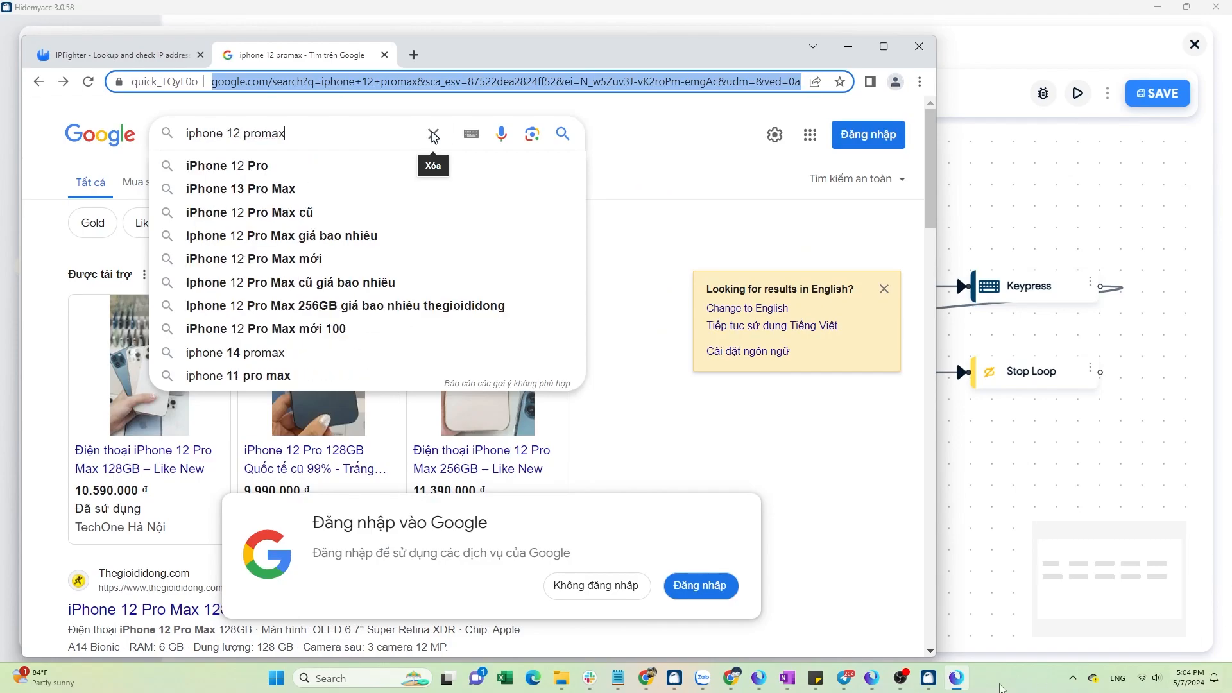
pyautogui.press('Return')
pyautogui.scroll(-8, 433, 321)
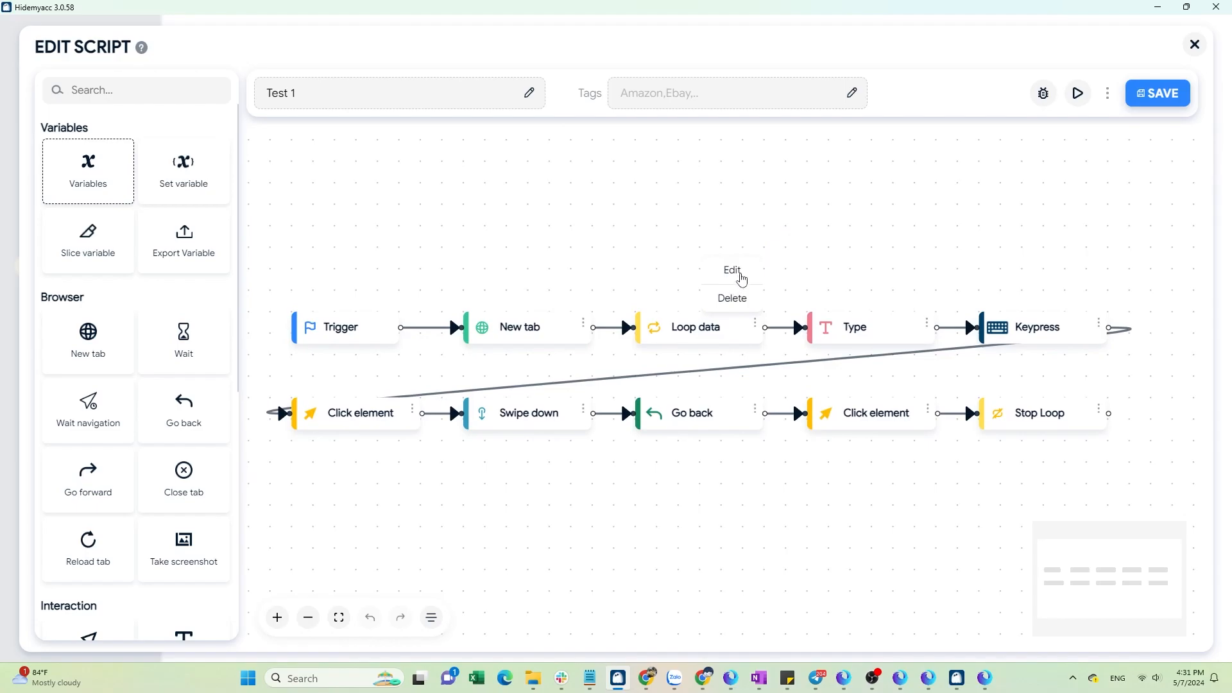
# Set the Loop data block to loop through variables, adding a variable named var1.
pyautogui.click(737, 269)
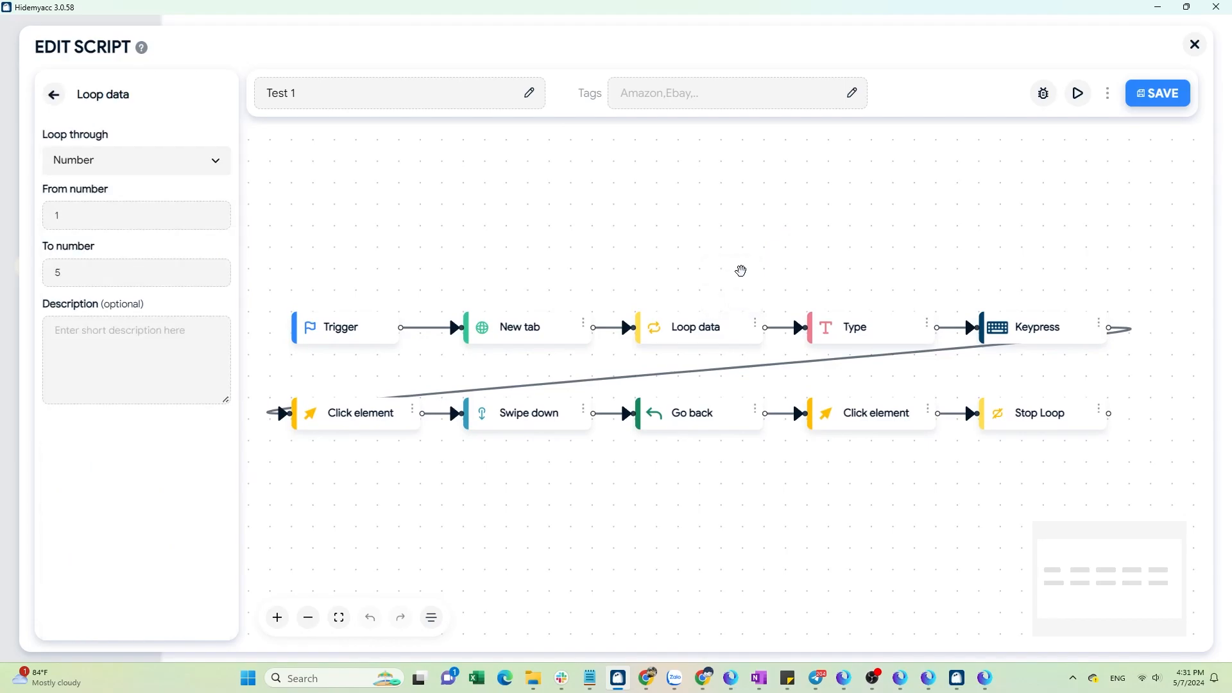
pyautogui.click(199, 159)
pyautogui.click(187, 224)
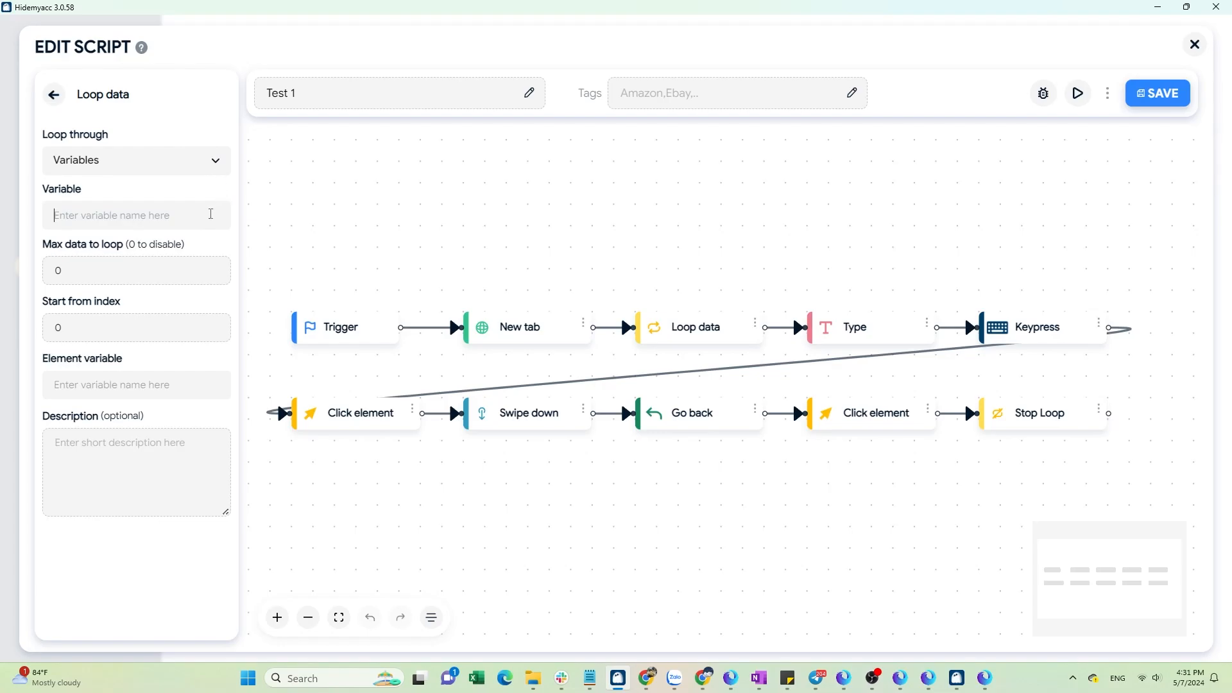
pyautogui.write('var1')
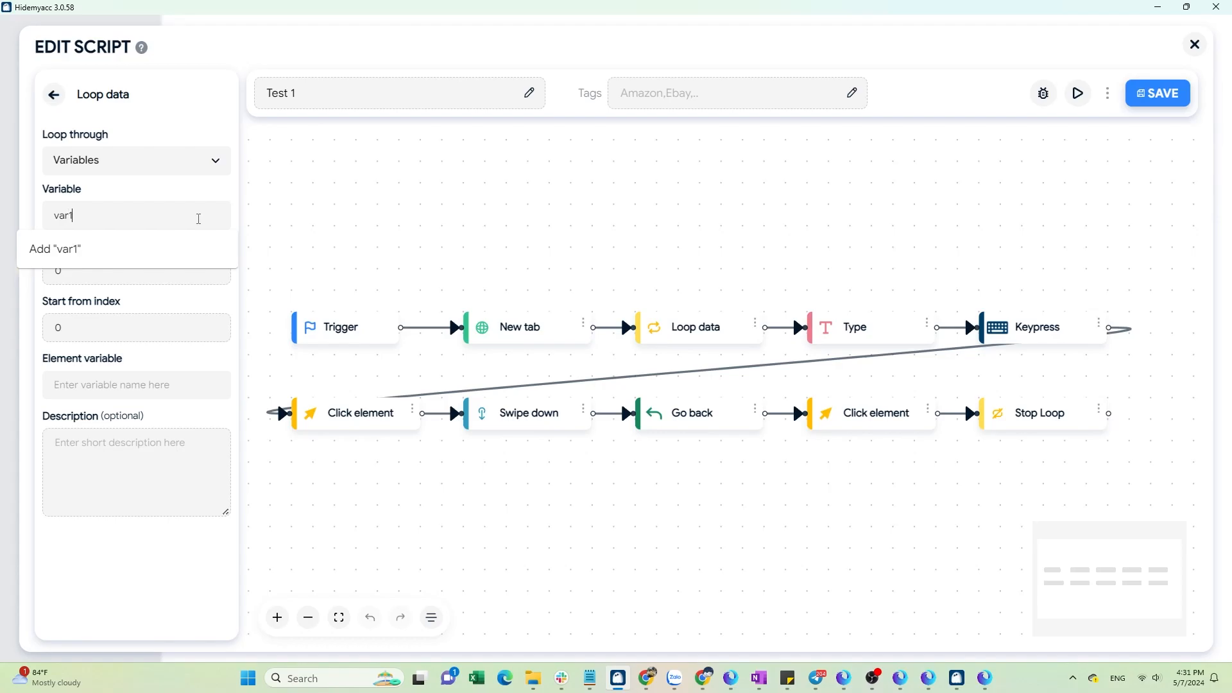
pyautogui.press('Return')
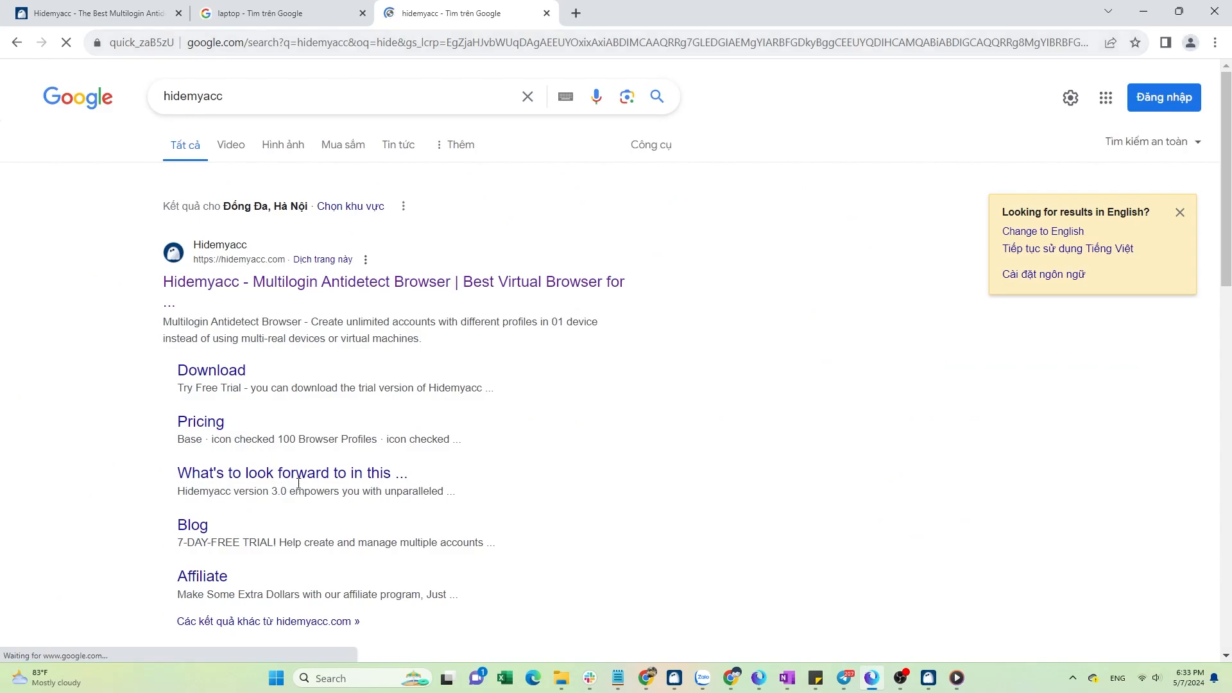
# Open the Hidemyacc search result, scroll through its page, and return.
pyautogui.click(356, 282)
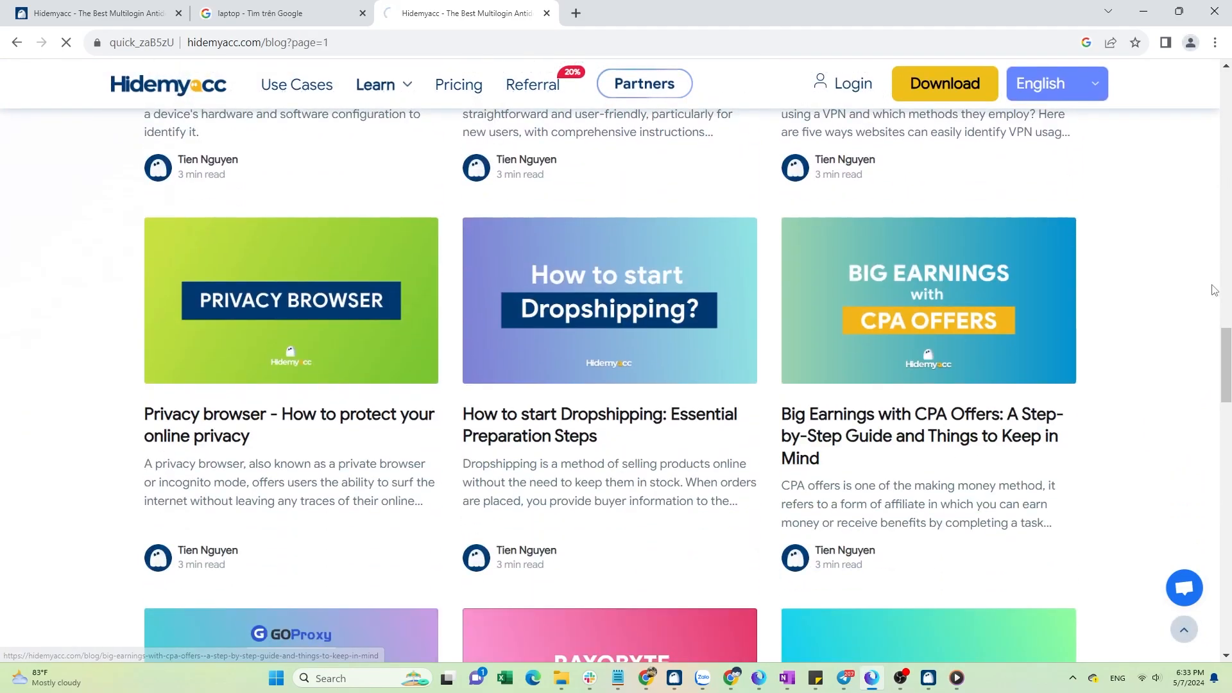
pyautogui.scroll(-12, 1191, 265)
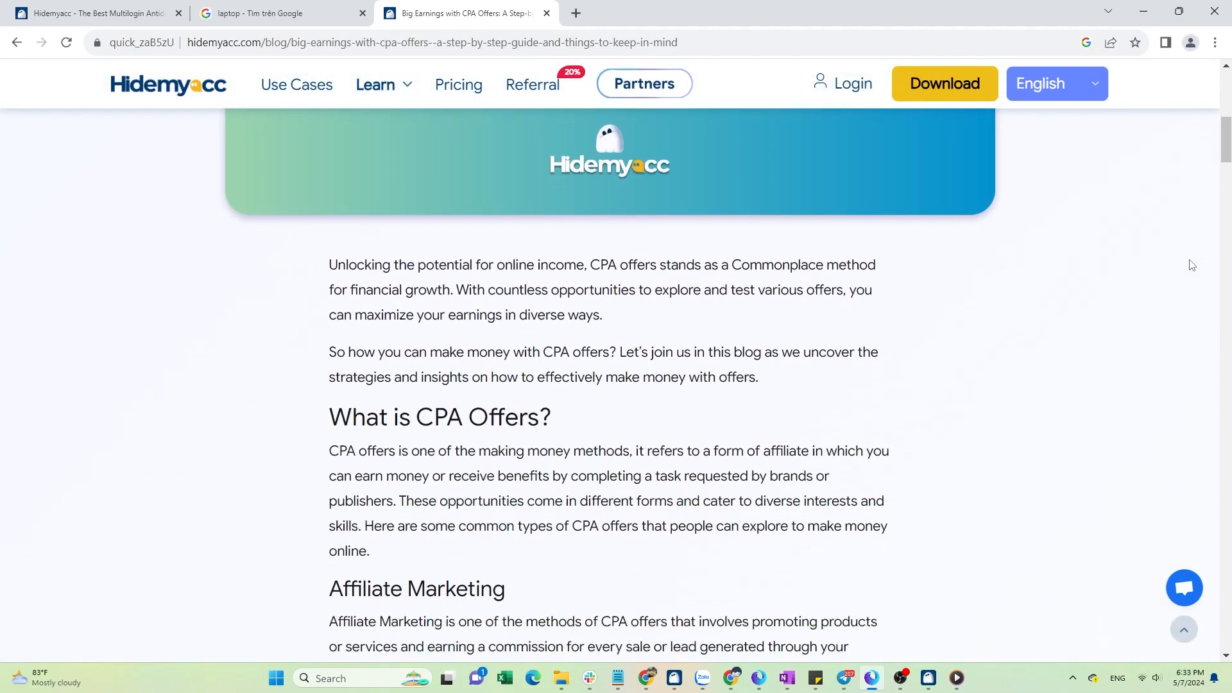
pyautogui.scroll(-15, 1192, 265)
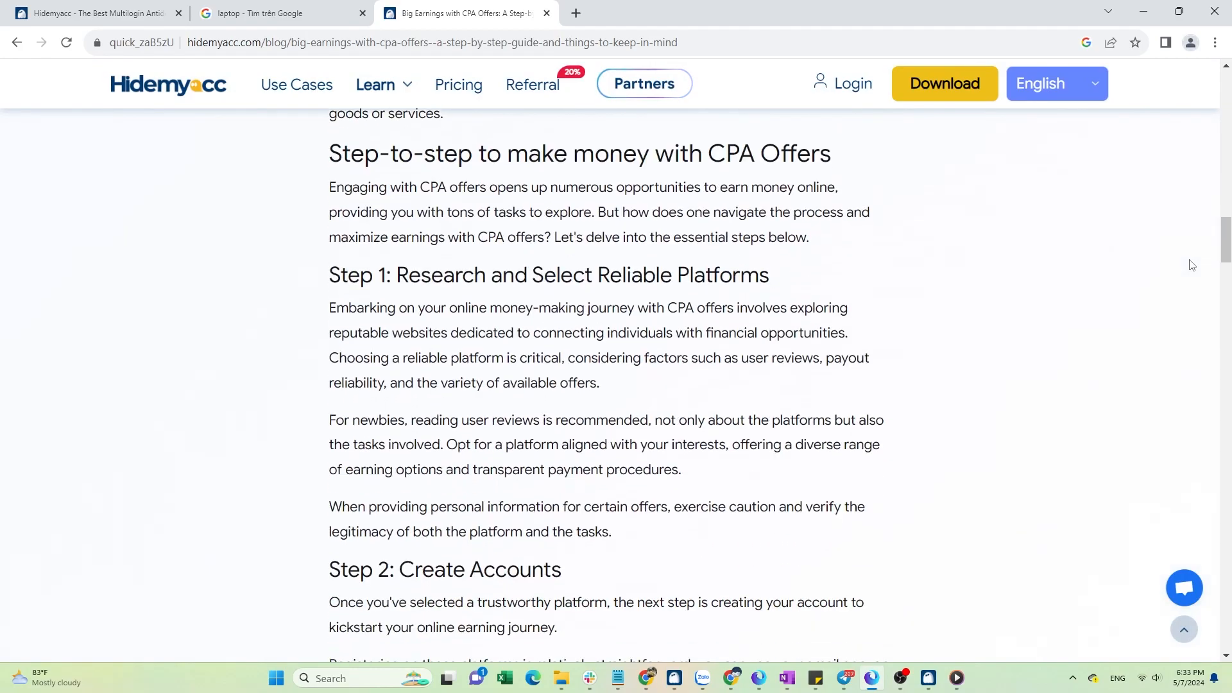
pyautogui.click(17, 42)
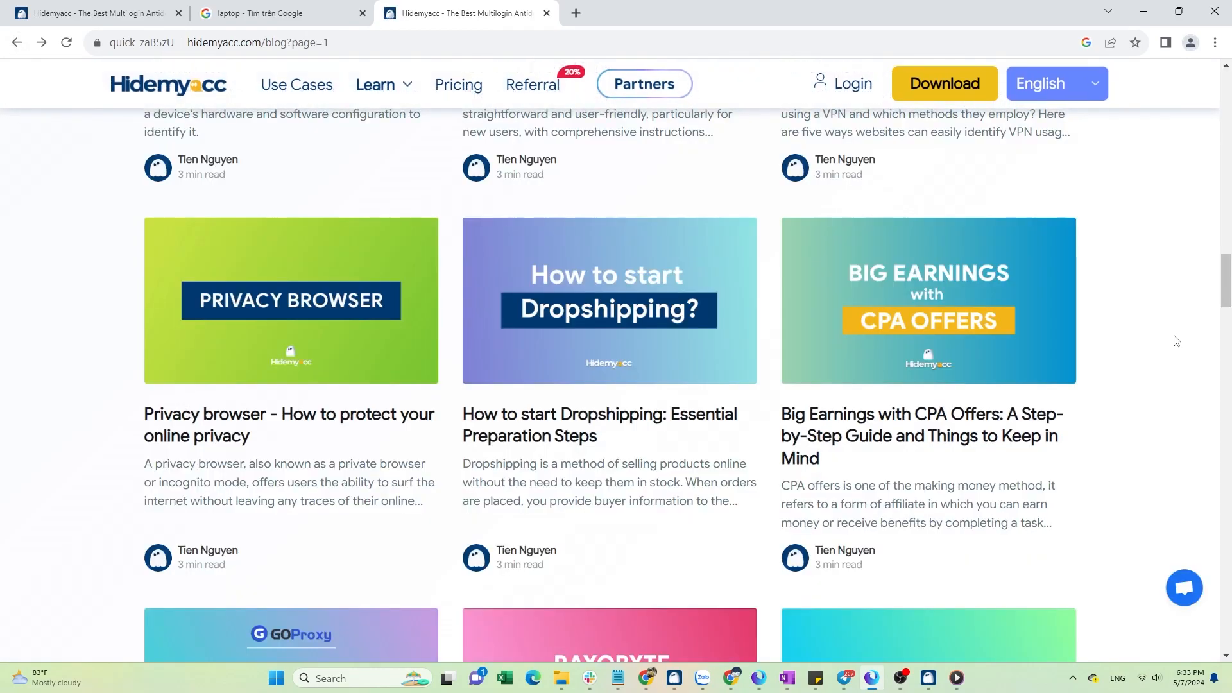
# Return to the script editor and add a number variable named a with value 0.
pyautogui.hotkey('alt', 'Tab')
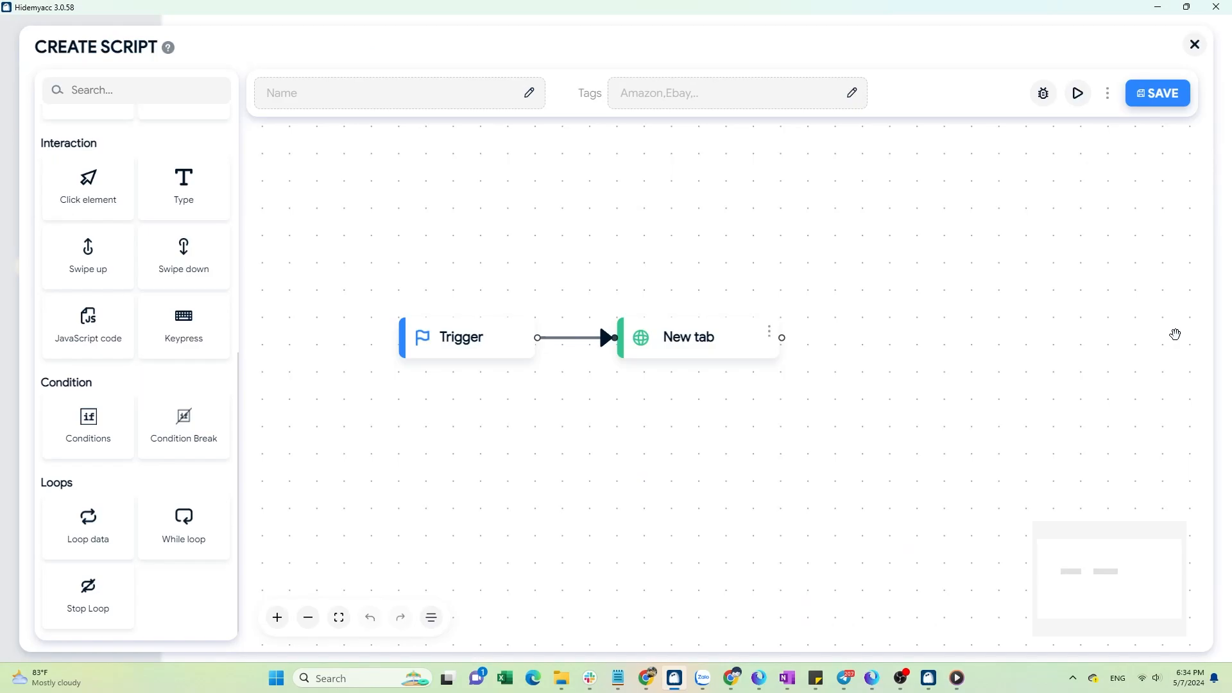
pyautogui.scroll(6, 167, 247)
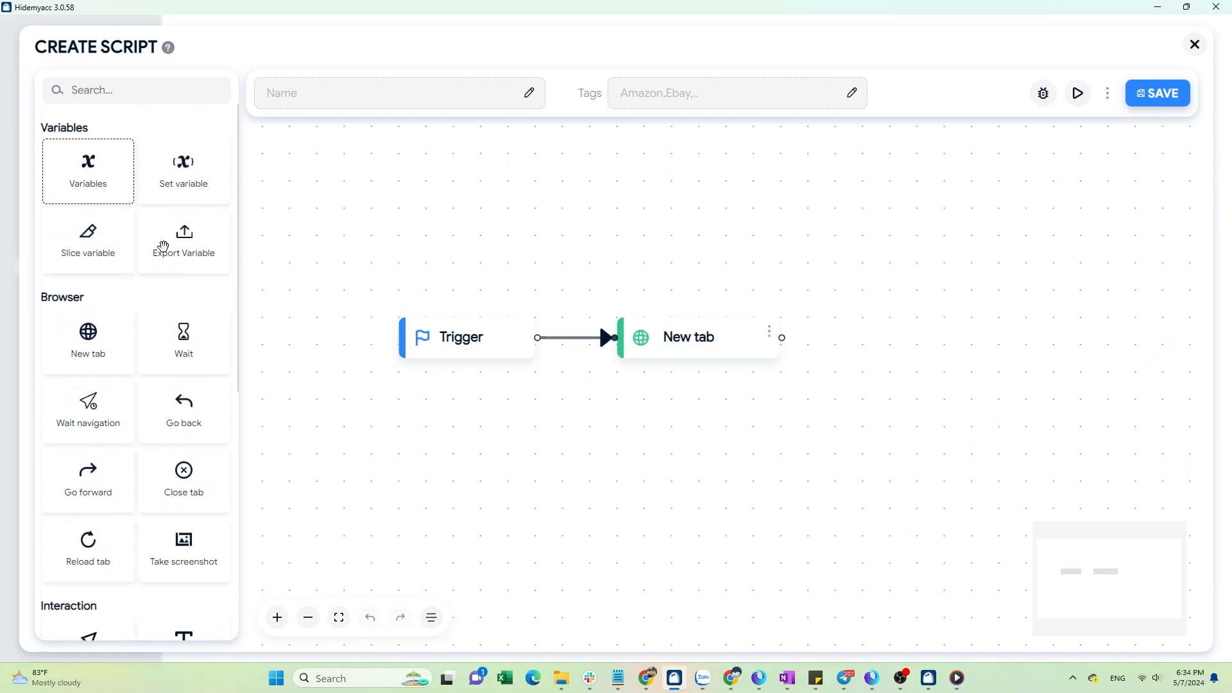
pyautogui.click(89, 172)
pyautogui.click(194, 95)
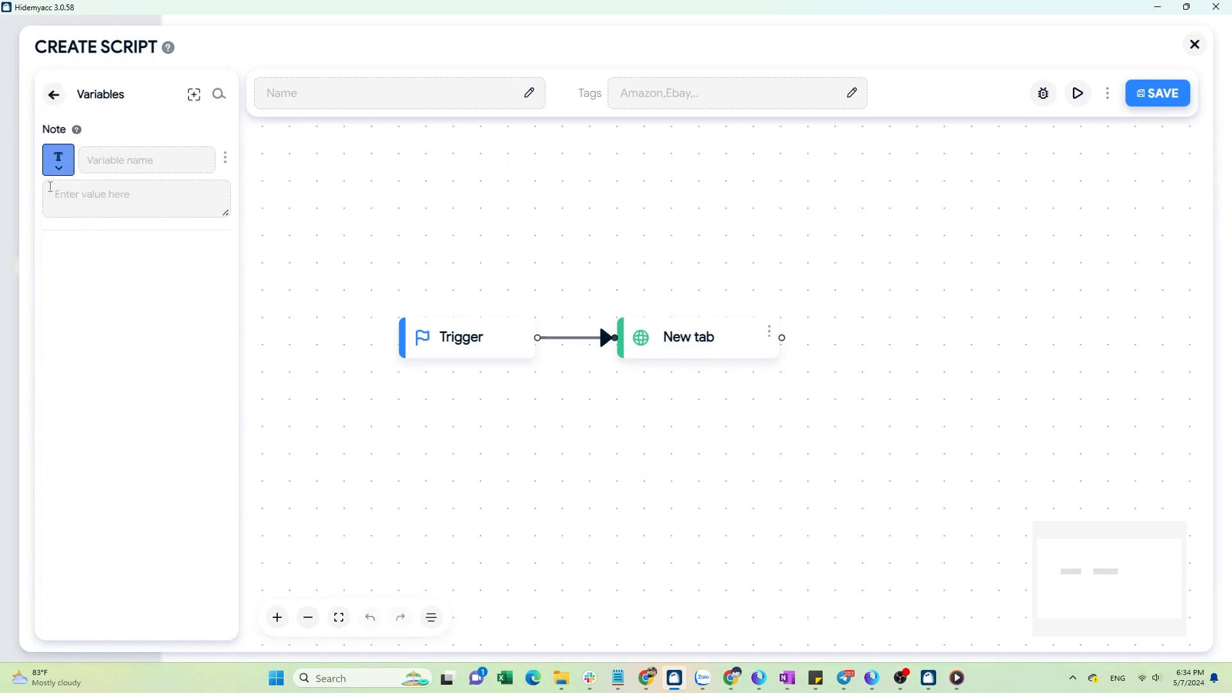
pyautogui.click(58, 160)
pyautogui.click(76, 222)
pyautogui.write('a')
pyautogui.write('0')
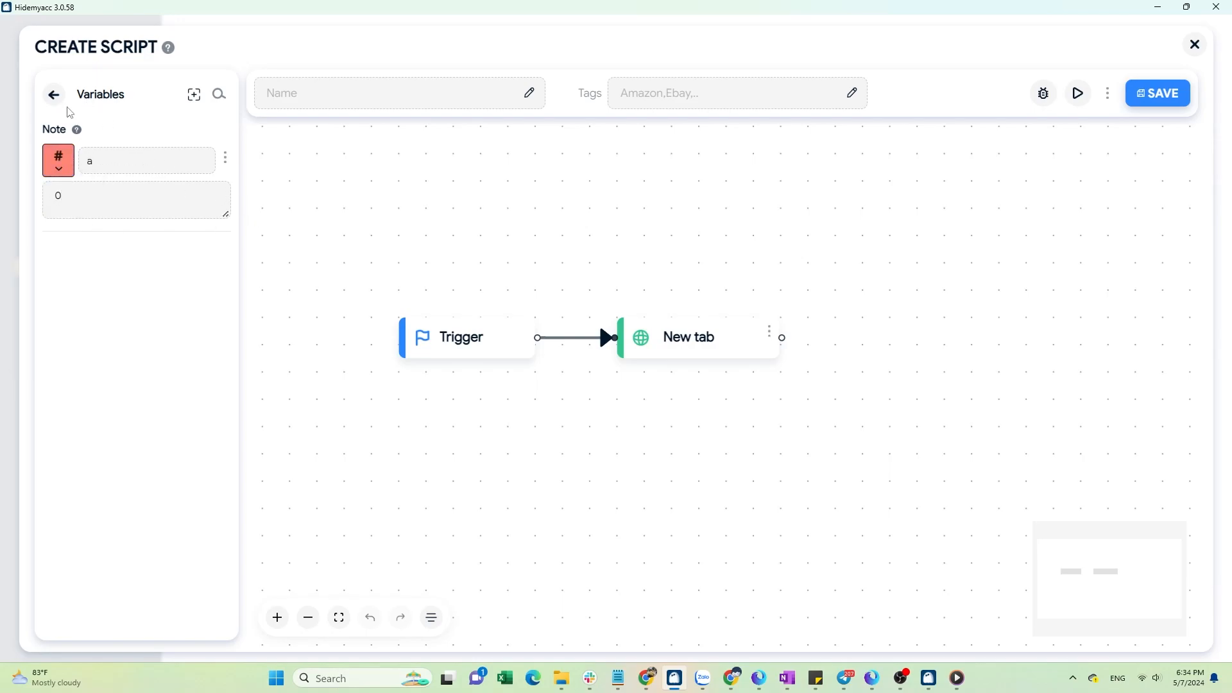
# Add a second number variable named b with value 10.
pyautogui.click(194, 94)
pyautogui.click(59, 253)
pyautogui.click(81, 315)
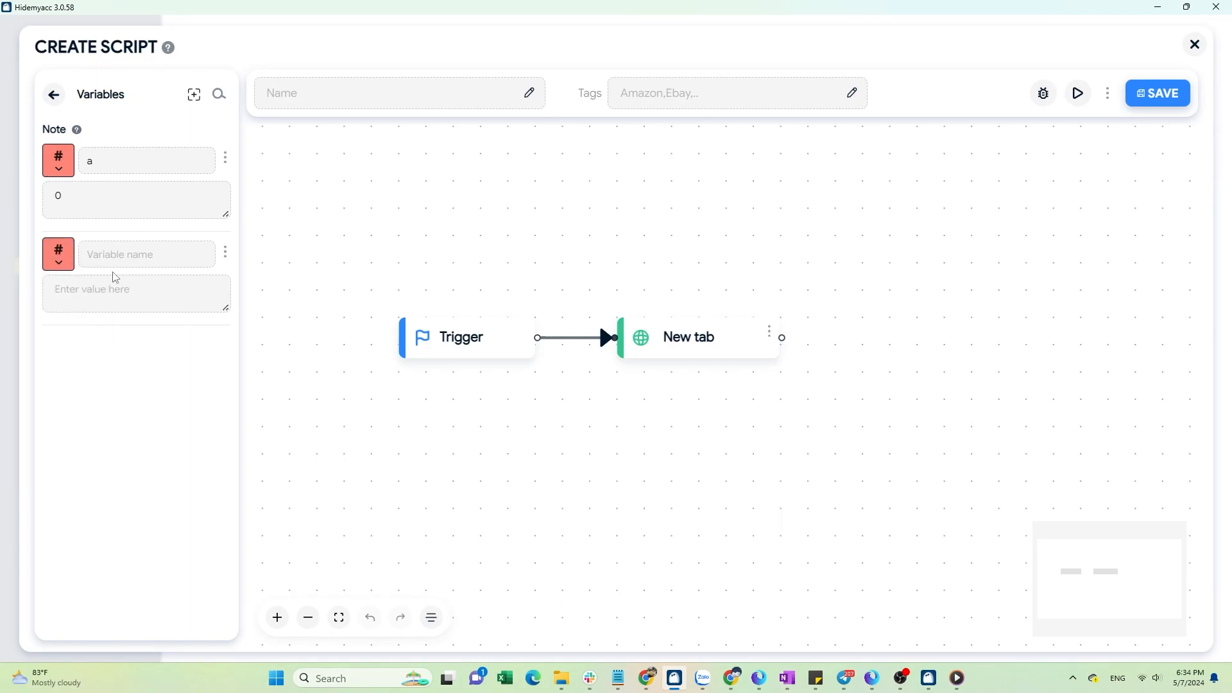
pyautogui.write('b')
pyautogui.write('10')
pyautogui.click(52, 97)
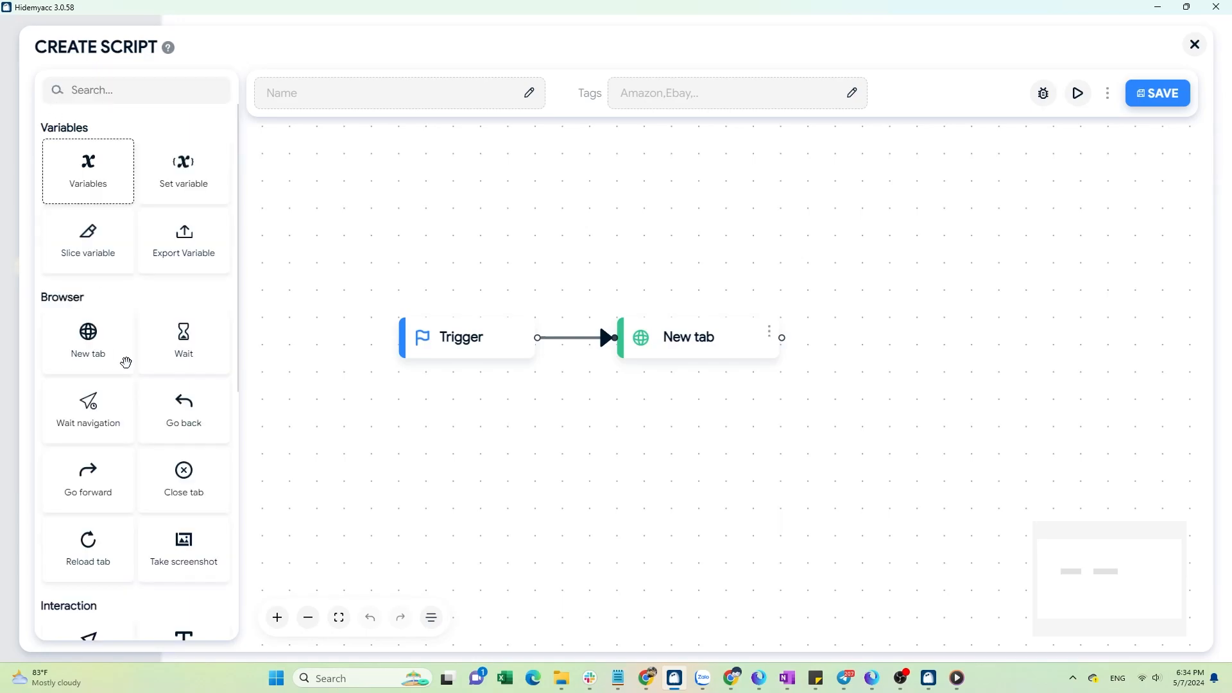
# Add a While loop block and connect it after the New tab block.
pyautogui.scroll(-6, 171, 408)
pyautogui.moveTo(162, 552); pyautogui.dragTo(894, 379)
pyautogui.moveTo(782, 337); pyautogui.dragTo(931, 343)
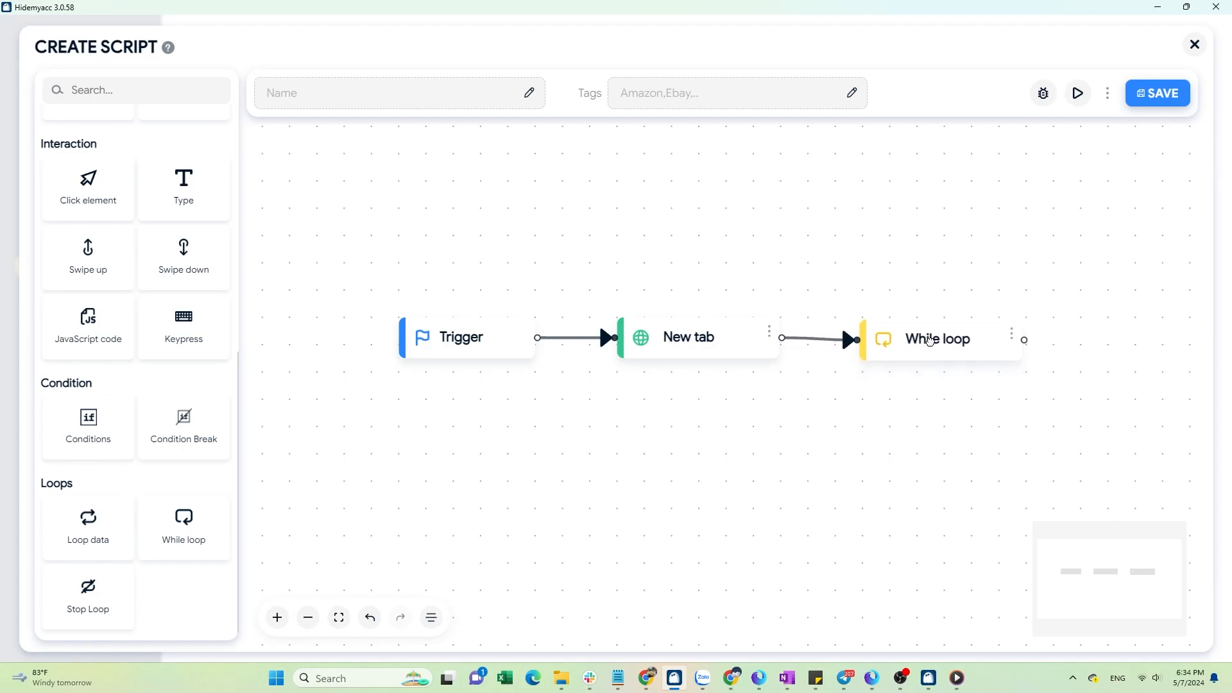
# Set the While loop condition to compare variable $(a) with variable b using a different operator.
pyautogui.click(1012, 335)
pyautogui.click(998, 285)
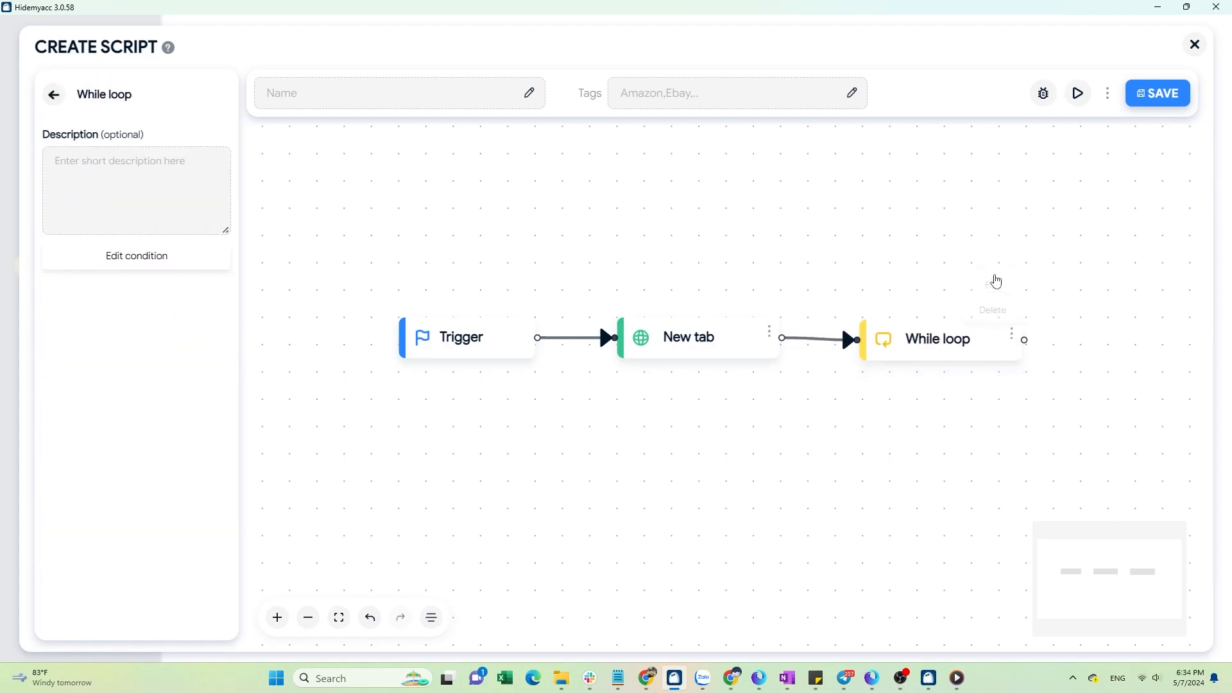
pyautogui.click(140, 263)
pyautogui.click(738, 186)
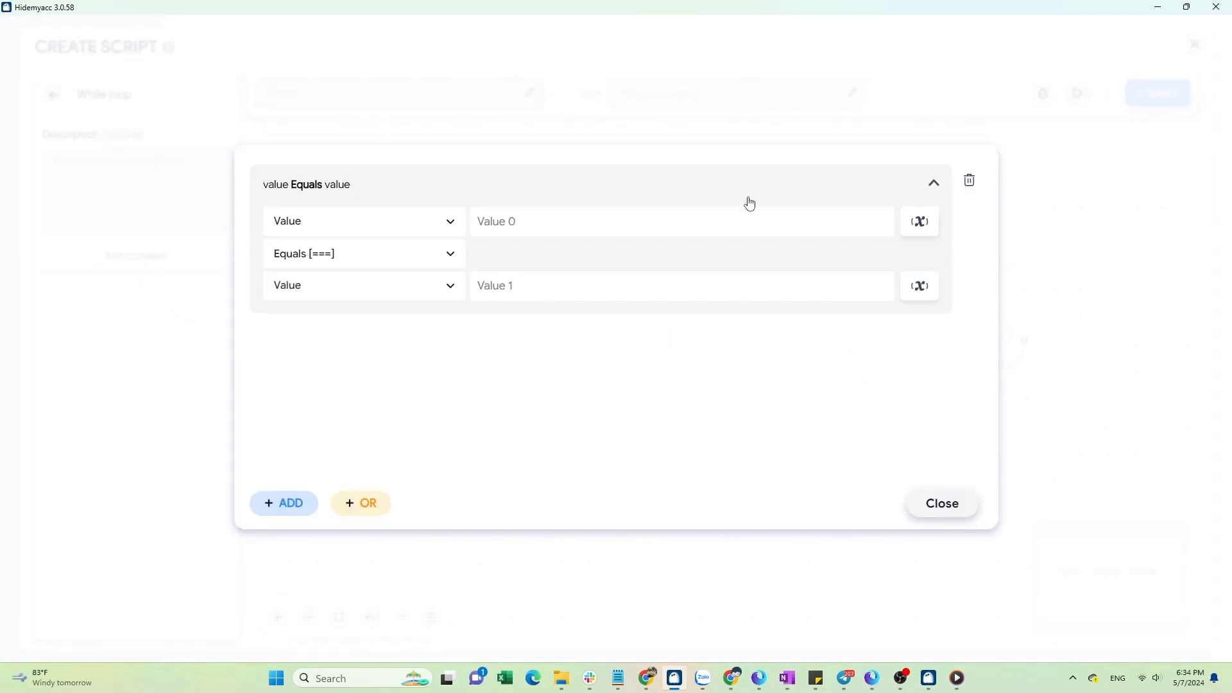
pyautogui.click(925, 225)
pyautogui.click(921, 256)
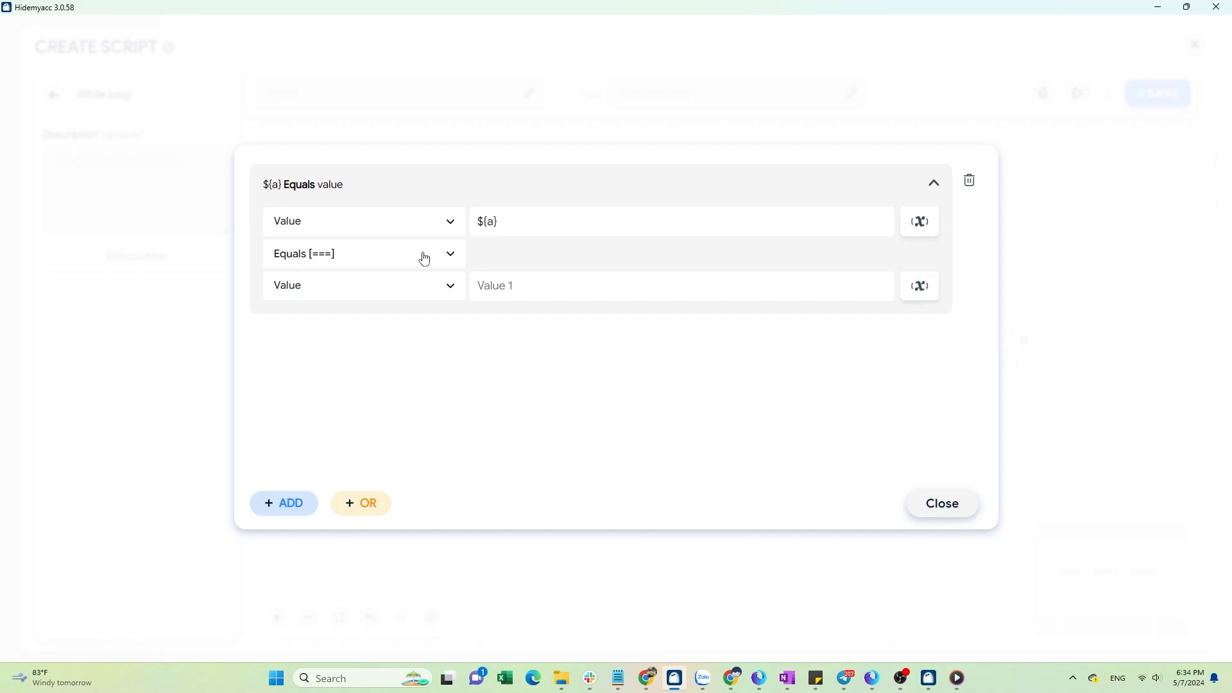
pyautogui.click(421, 255)
pyautogui.click(404, 407)
pyautogui.click(920, 286)
pyautogui.click(918, 332)
pyautogui.click(954, 503)
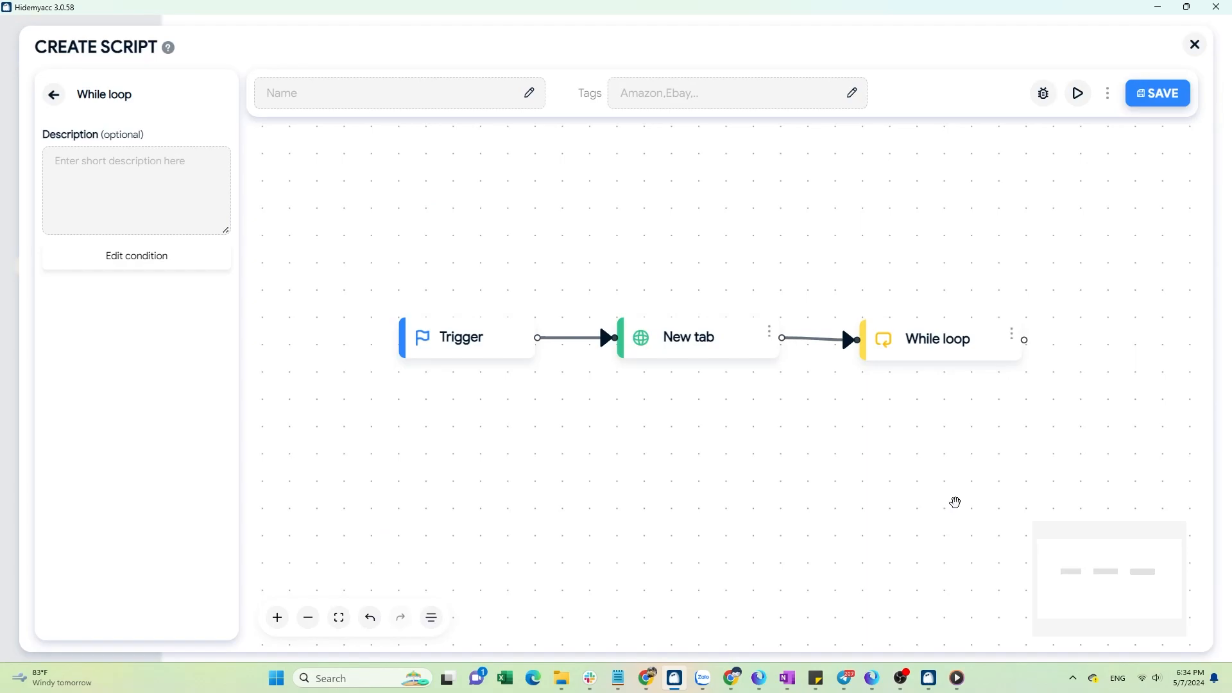
# Add a Conditions block connected after the While loop and set its condition type to Element exists.
pyautogui.click(53, 96)
pyautogui.scroll(-7, 199, 514)
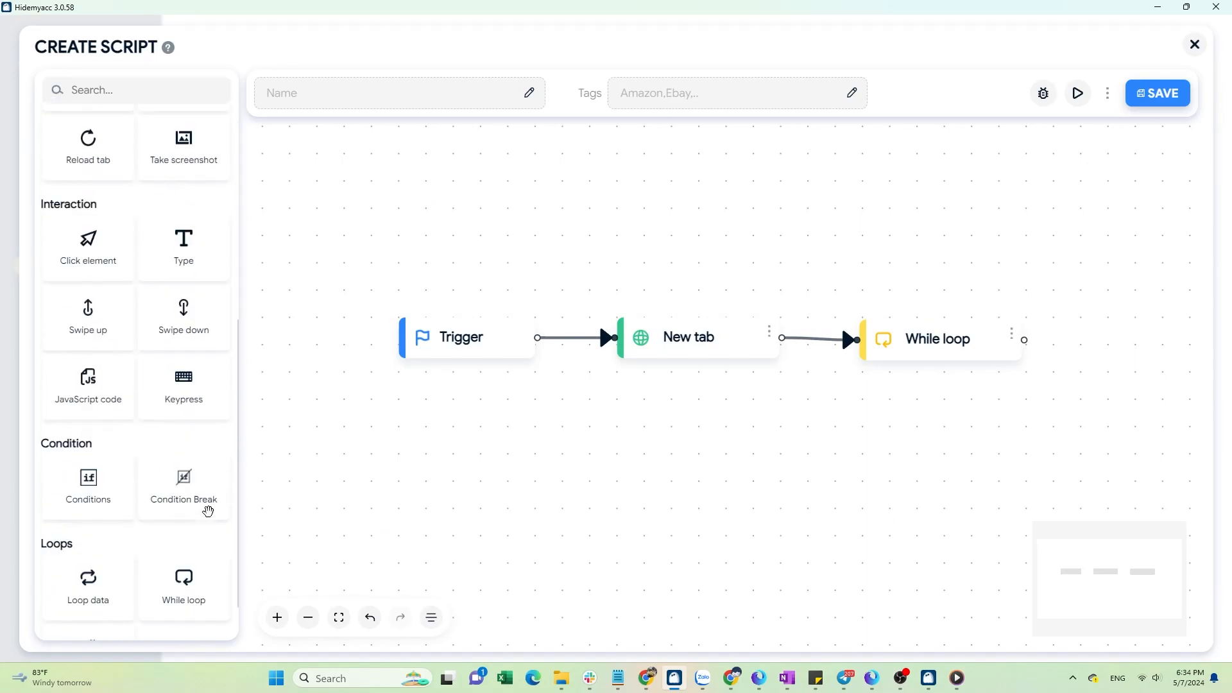
pyautogui.moveTo(83, 427); pyautogui.dragTo(393, 451)
pyautogui.moveTo(1025, 341); pyautogui.dragTo(405, 456)
pyautogui.click(560, 450)
pyautogui.click(554, 396)
pyautogui.click(188, 263)
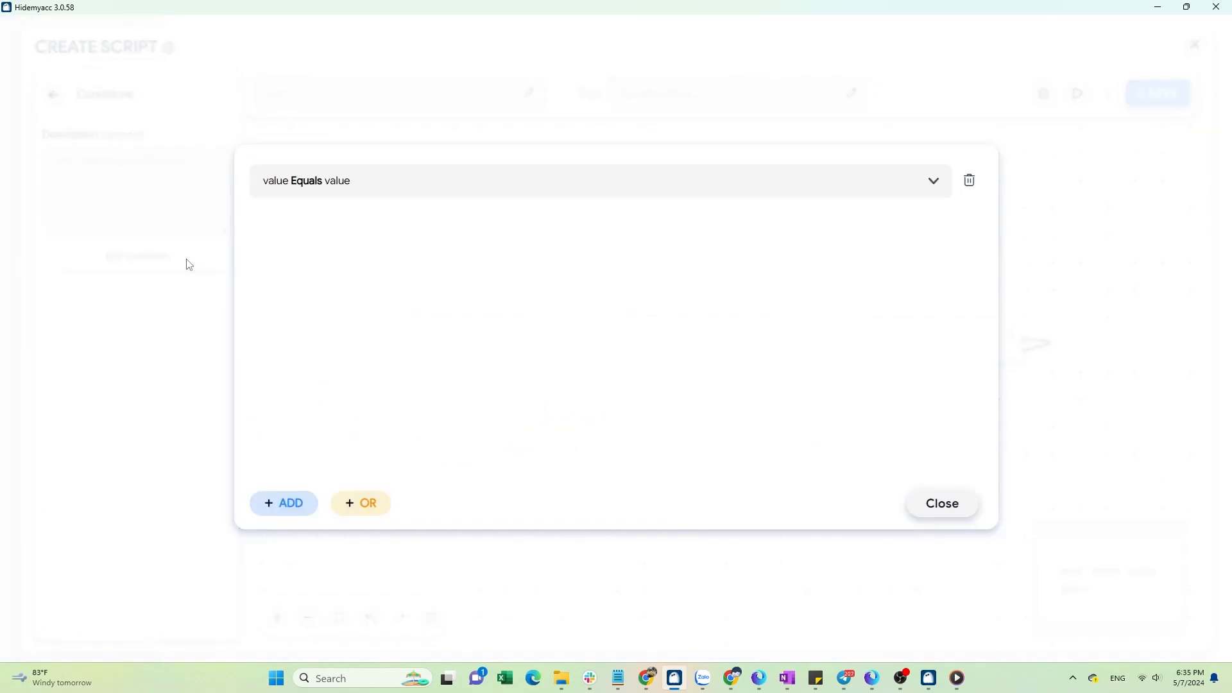
pyautogui.click(782, 187)
pyautogui.click(449, 221)
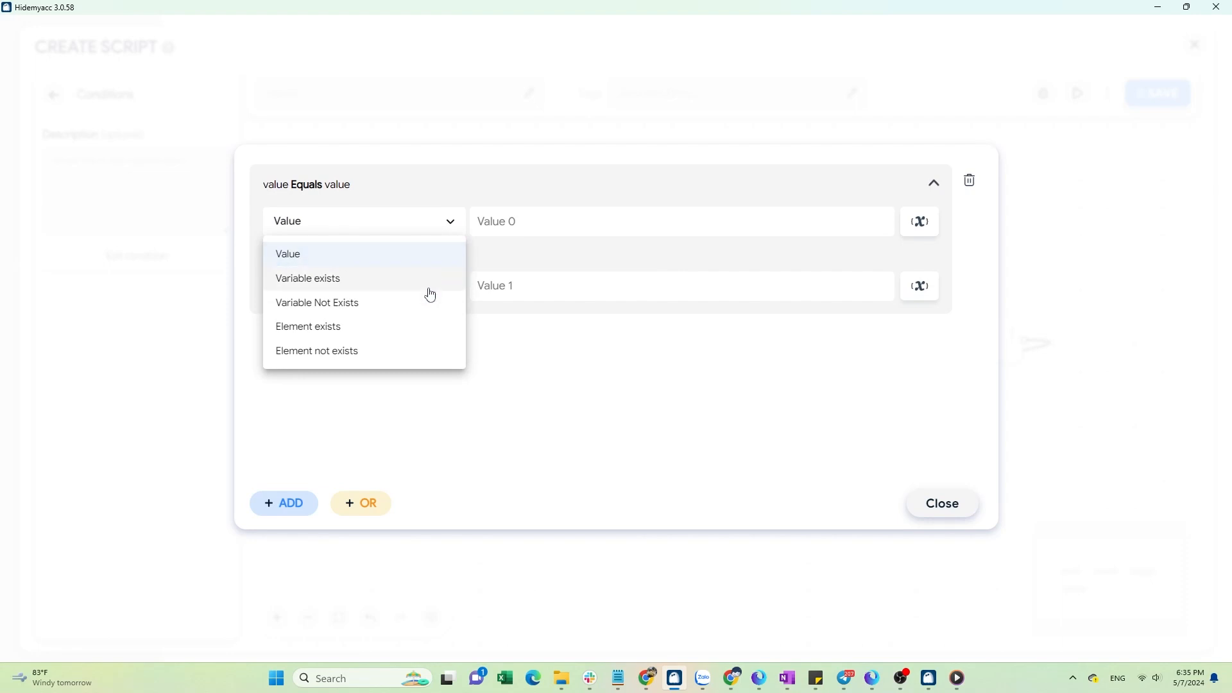
pyautogui.click(411, 327)
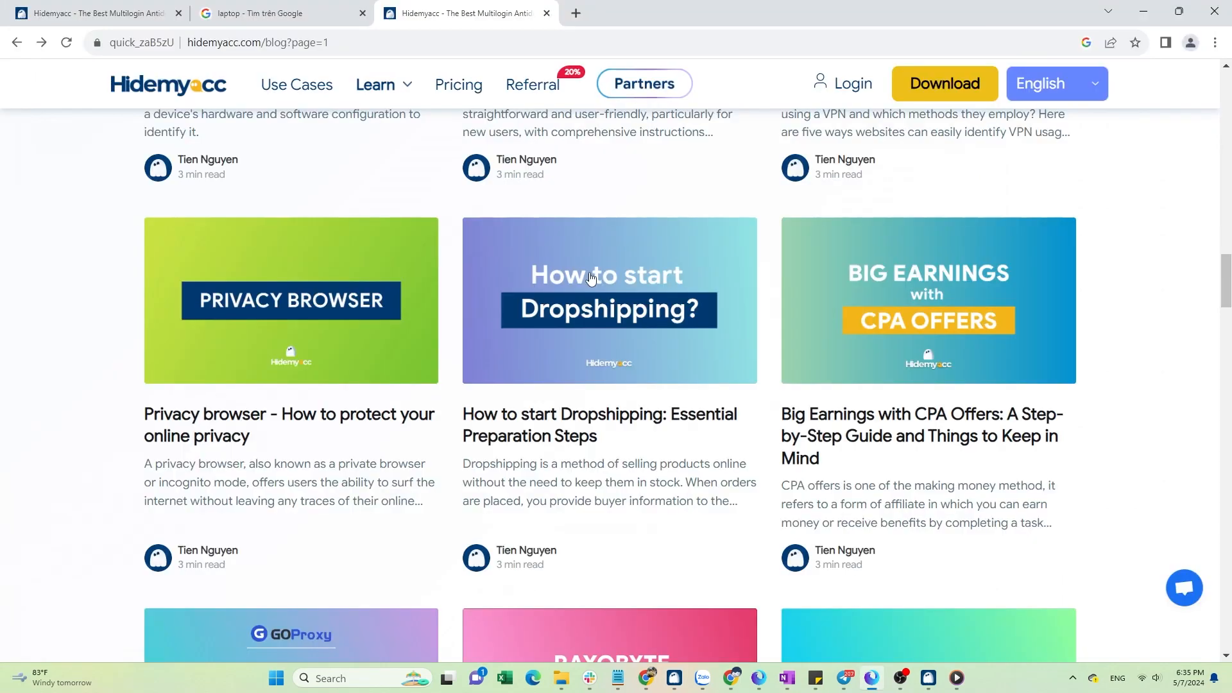
# Inspect a blog post title on the Hidemyacc blog page, copy its CSS selector, and paste it into the Element exists condition.
pyautogui.scroll(-5, 1149, 289)
pyautogui.scroll(-15, 1187, 302)
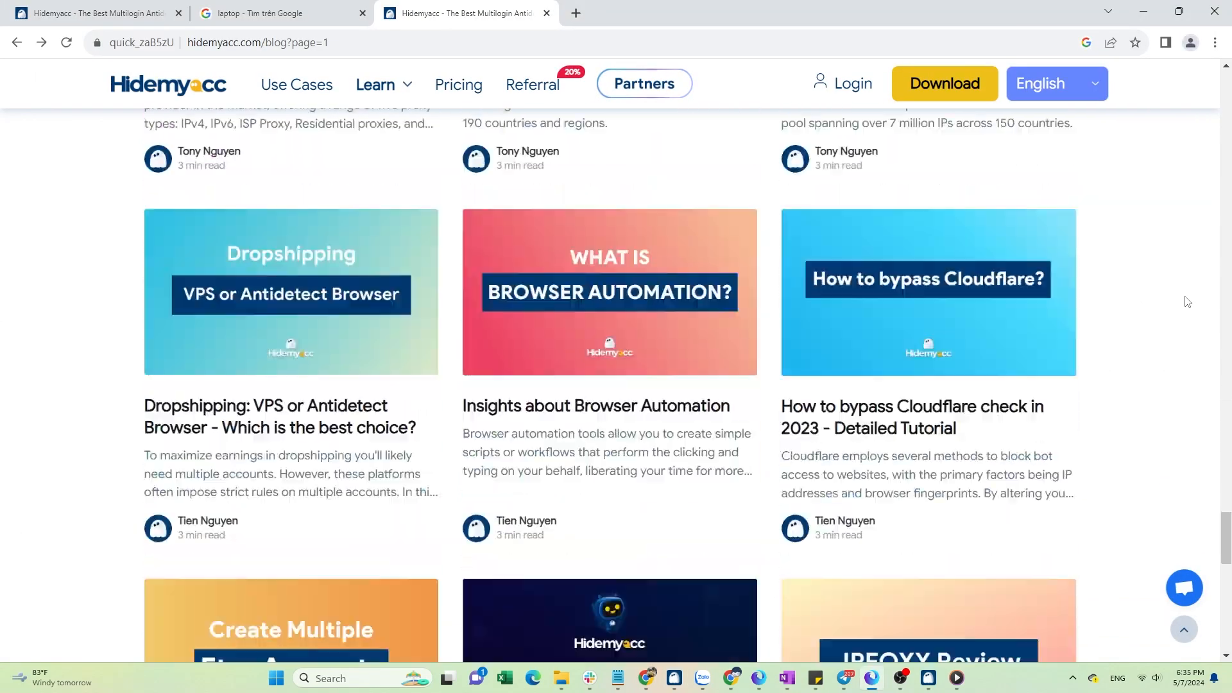
pyautogui.scroll(-15, 1186, 302)
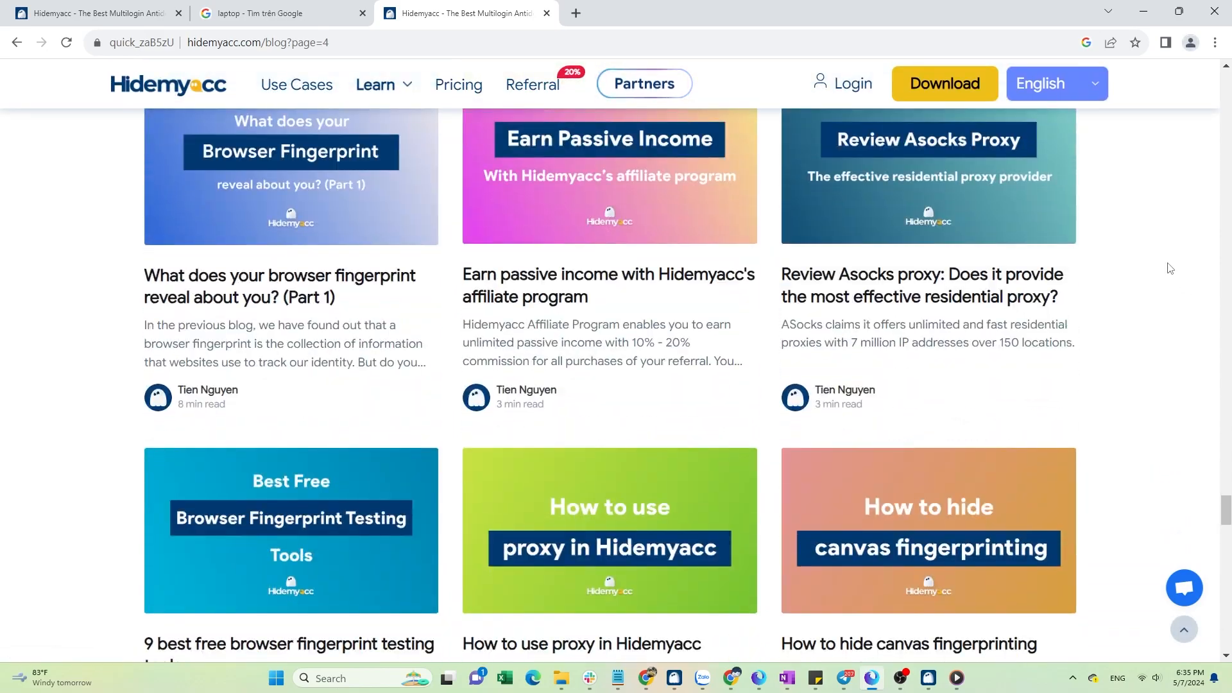
pyautogui.rightClick(1169, 265)
pyautogui.click(1037, 467)
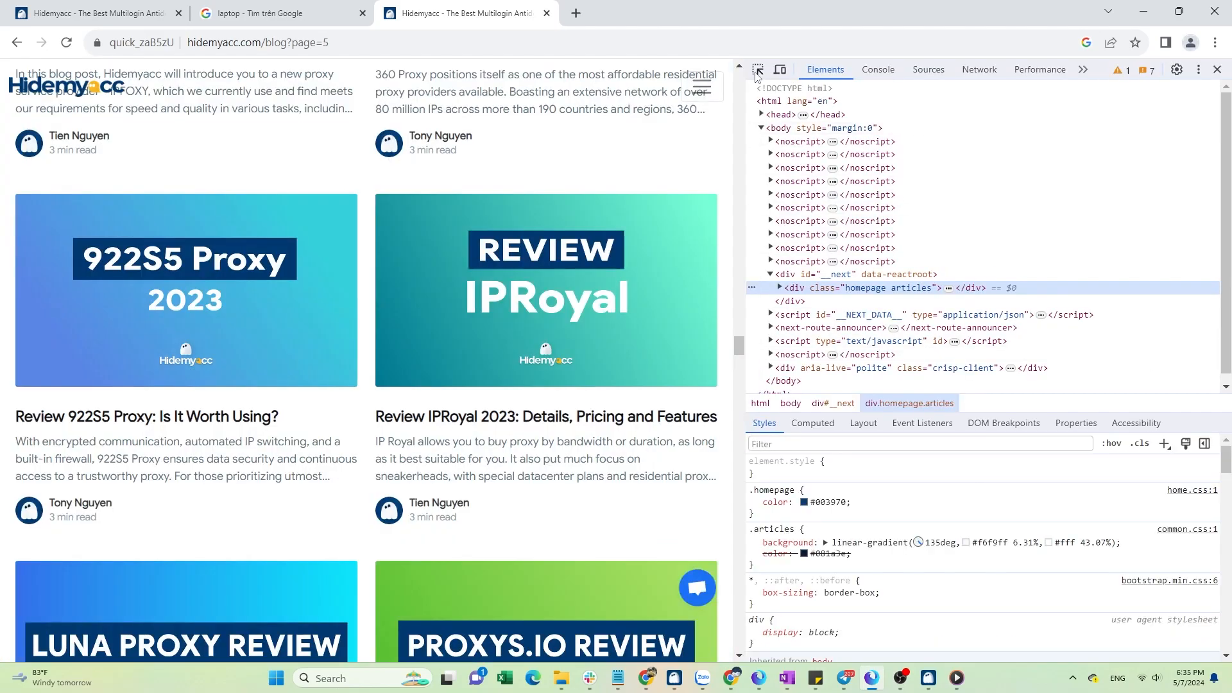
pyautogui.click(758, 72)
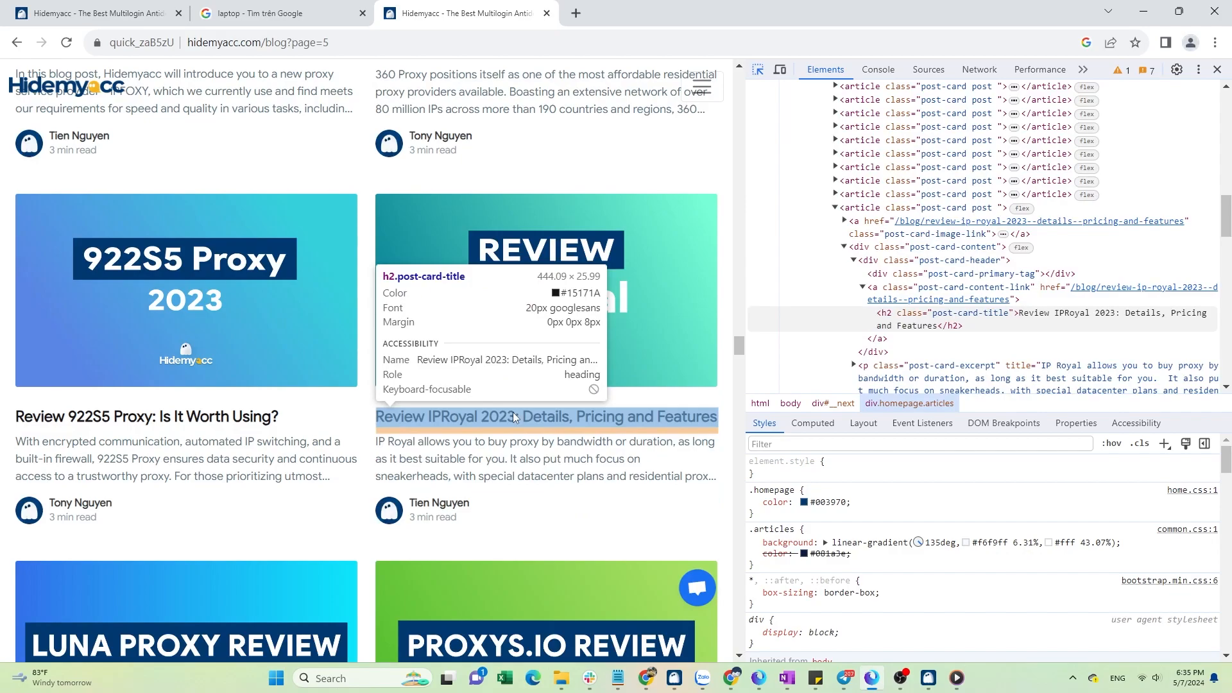
pyautogui.click(514, 412)
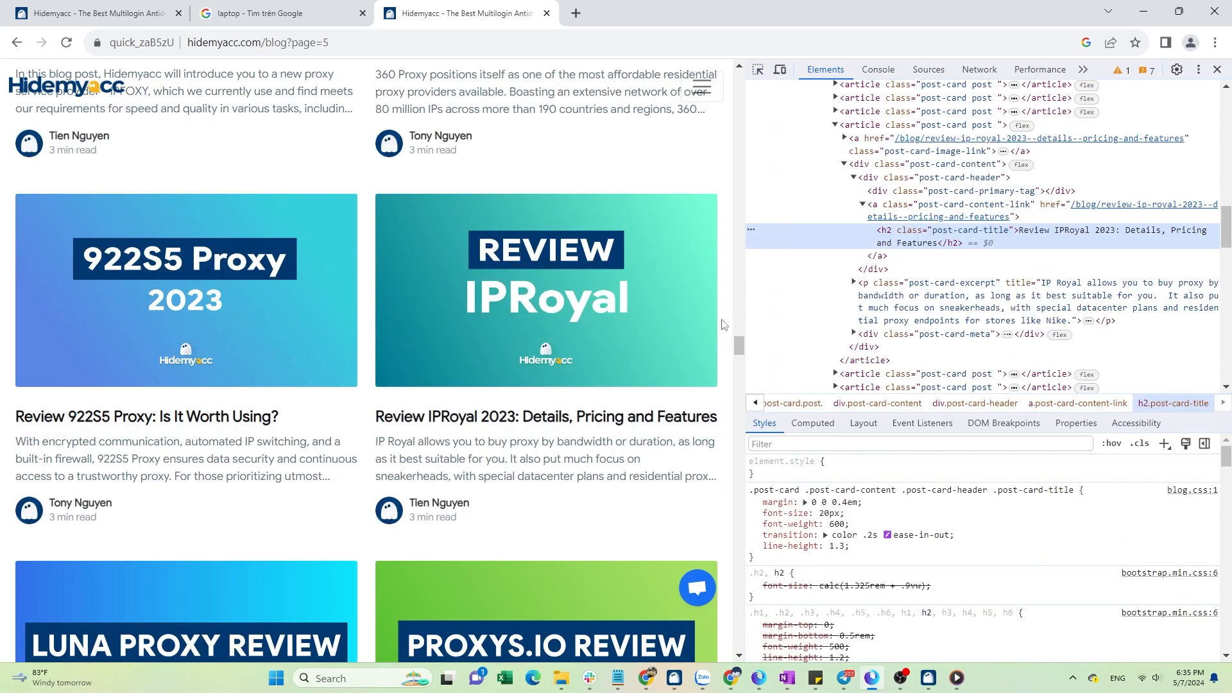
pyautogui.rightClick(753, 228)
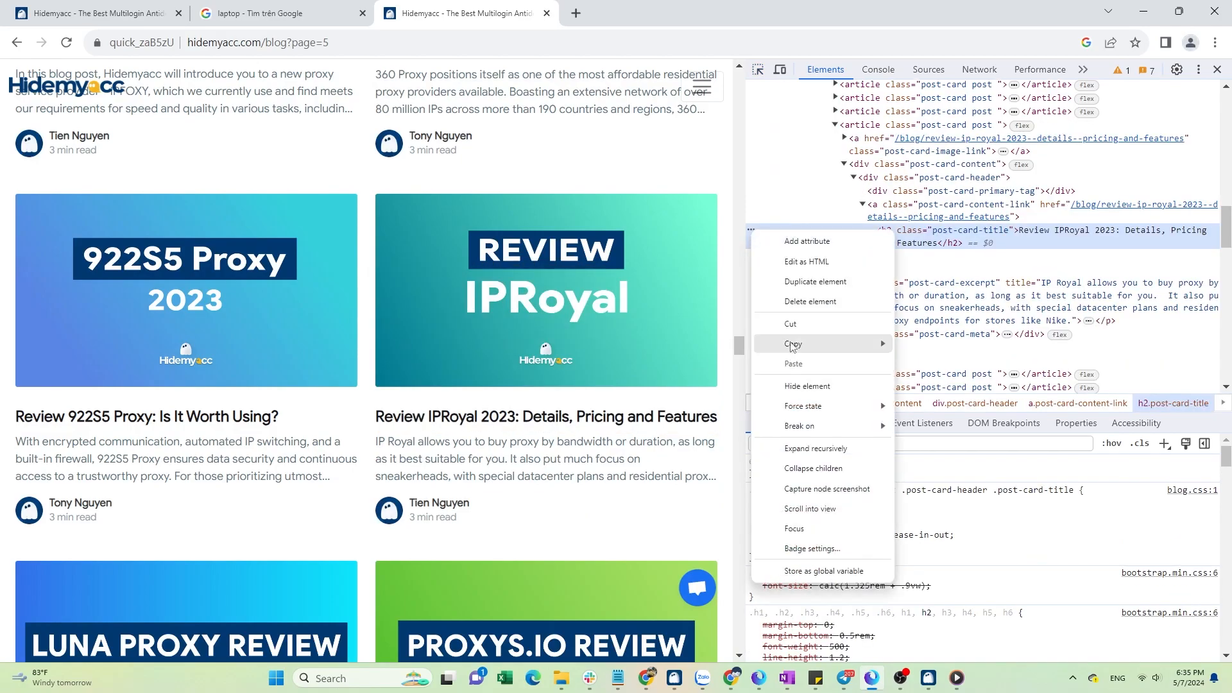
pyautogui.moveTo(834, 344)
pyautogui.click(926, 381)
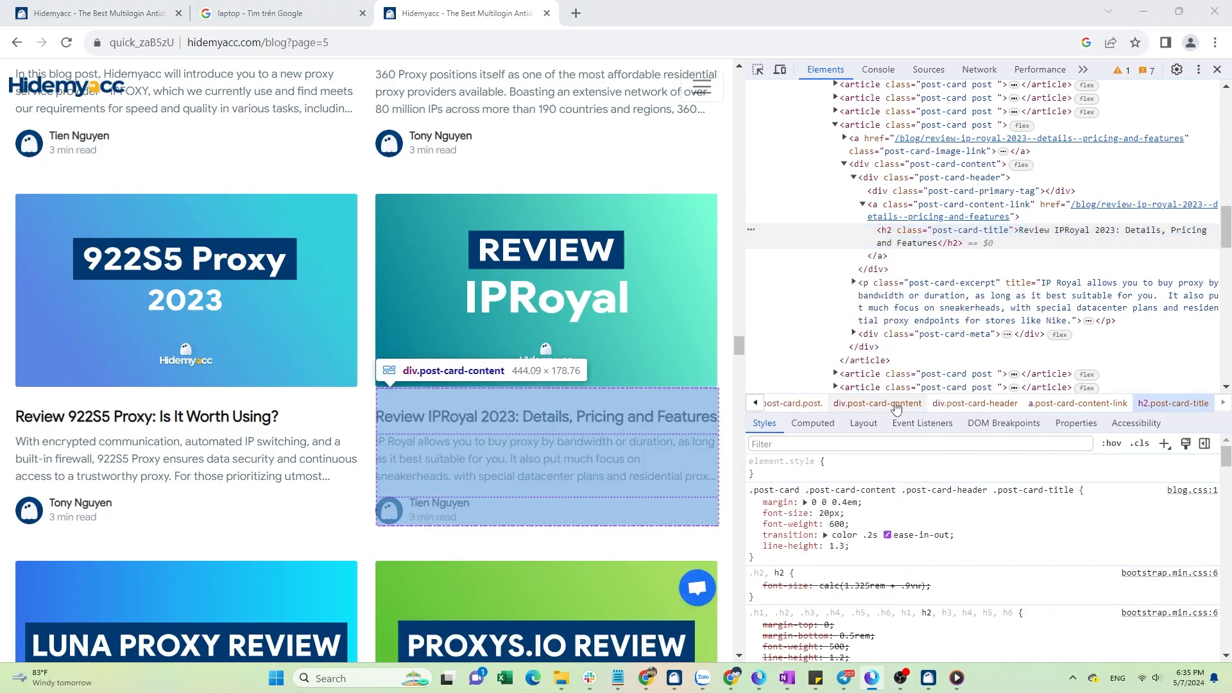
pyautogui.hotkey('ctrl', 'v')
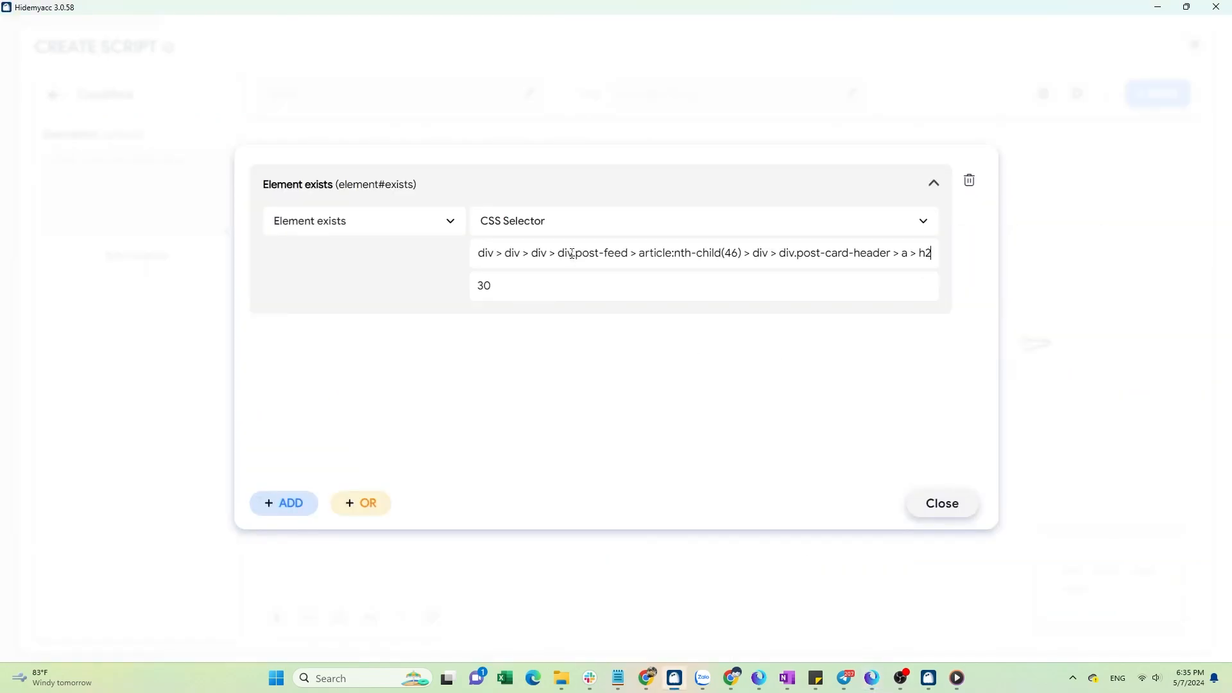
pyautogui.click(943, 505)
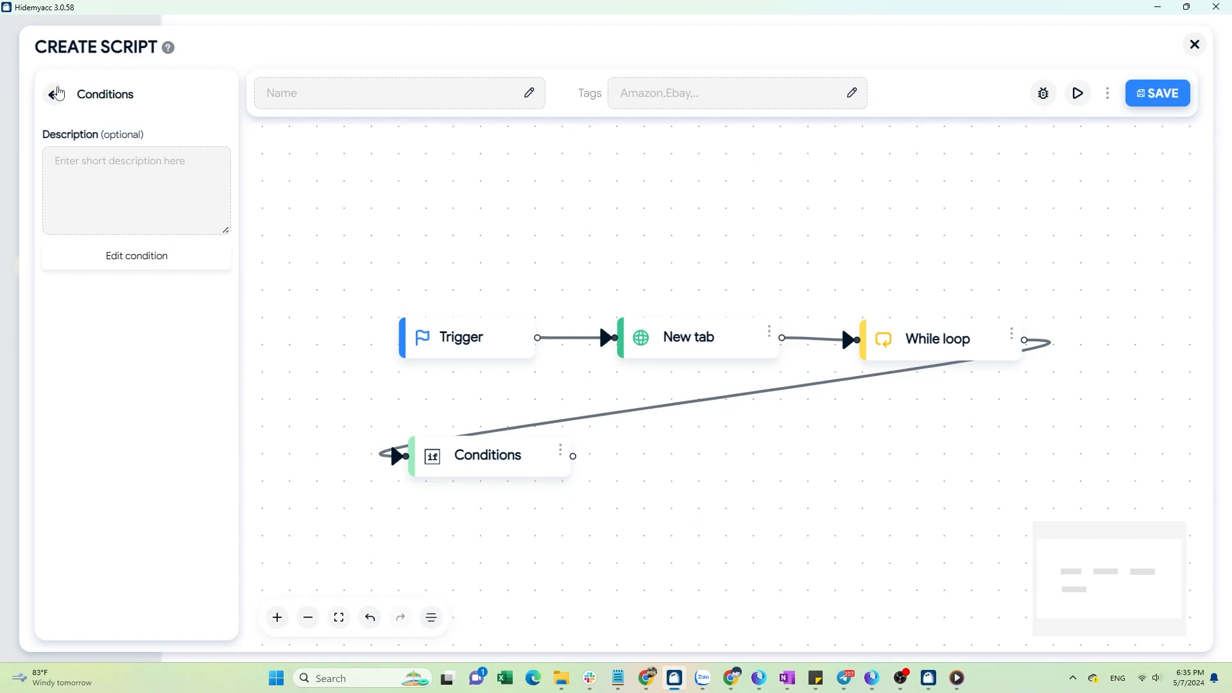
# Add a Click element block after Conditions and paste the copied post title selector into it.
pyautogui.click(57, 94)
pyautogui.scroll(-5, 151, 343)
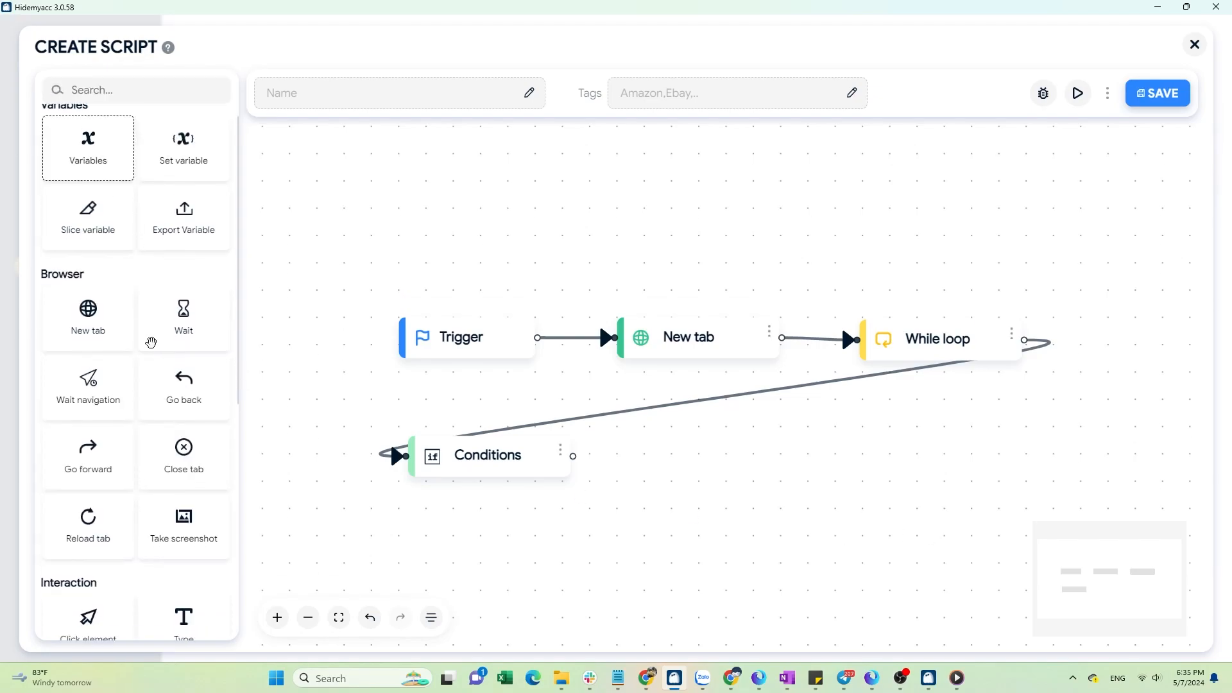
pyautogui.moveTo(89, 340); pyautogui.dragTo(687, 472)
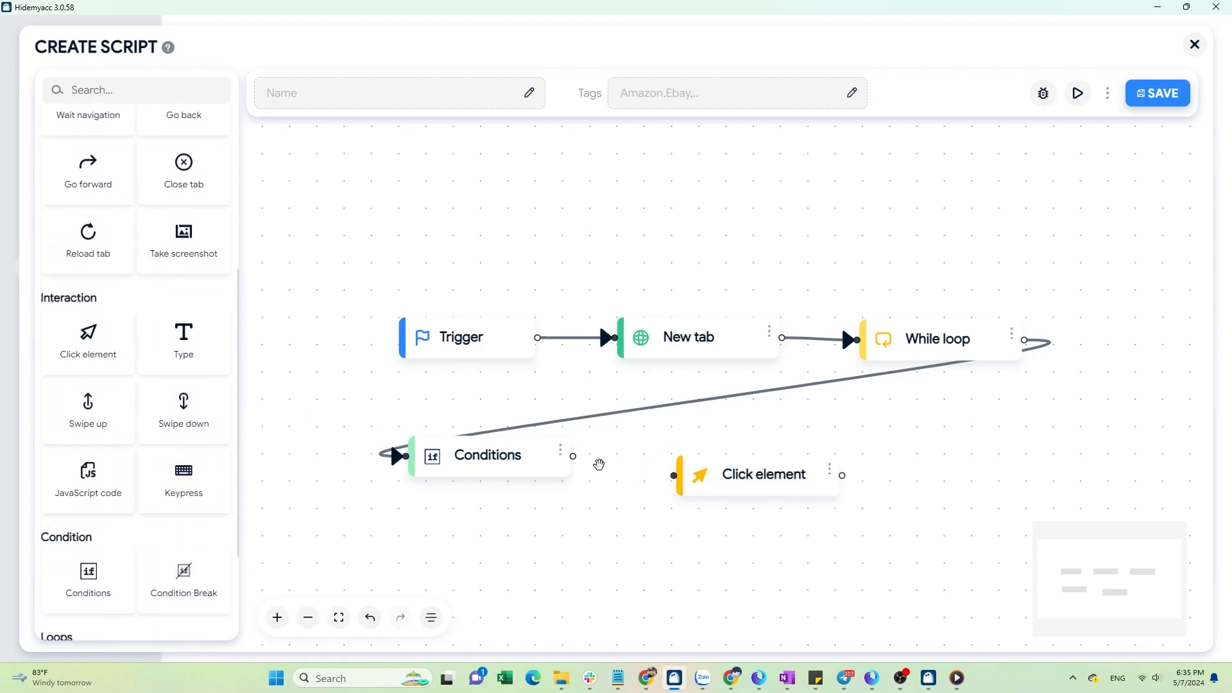
pyautogui.moveTo(573, 455); pyautogui.dragTo(721, 475)
pyautogui.click(834, 461)
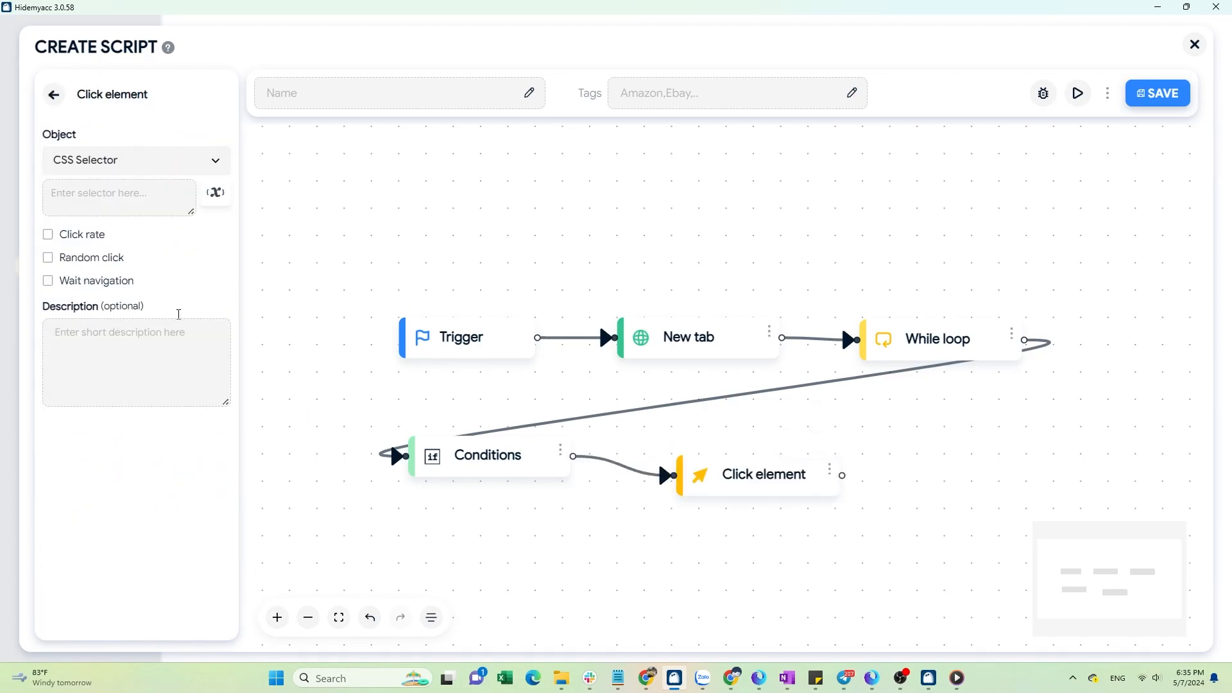
pyautogui.click(121, 201)
pyautogui.write('#__next > div > div.containerr > div > div > div > div.post-feed > article:nth-child(46) > div > div.post-card-header > a > h2')
pyautogui.click(138, 296)
pyautogui.click(139, 296)
pyautogui.click(54, 96)
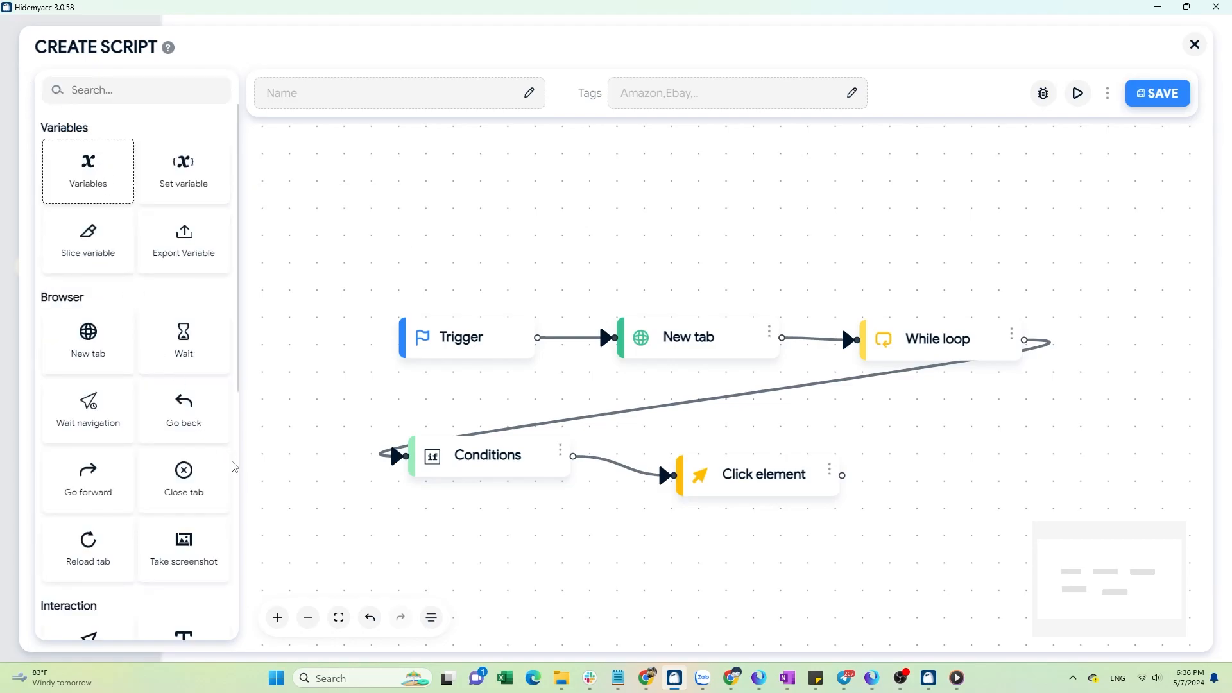
# Add a Condition Break block after Click element and enable Use Break.
pyautogui.scroll(-7, 235, 468)
pyautogui.moveTo(184, 424); pyautogui.dragTo(833, 446)
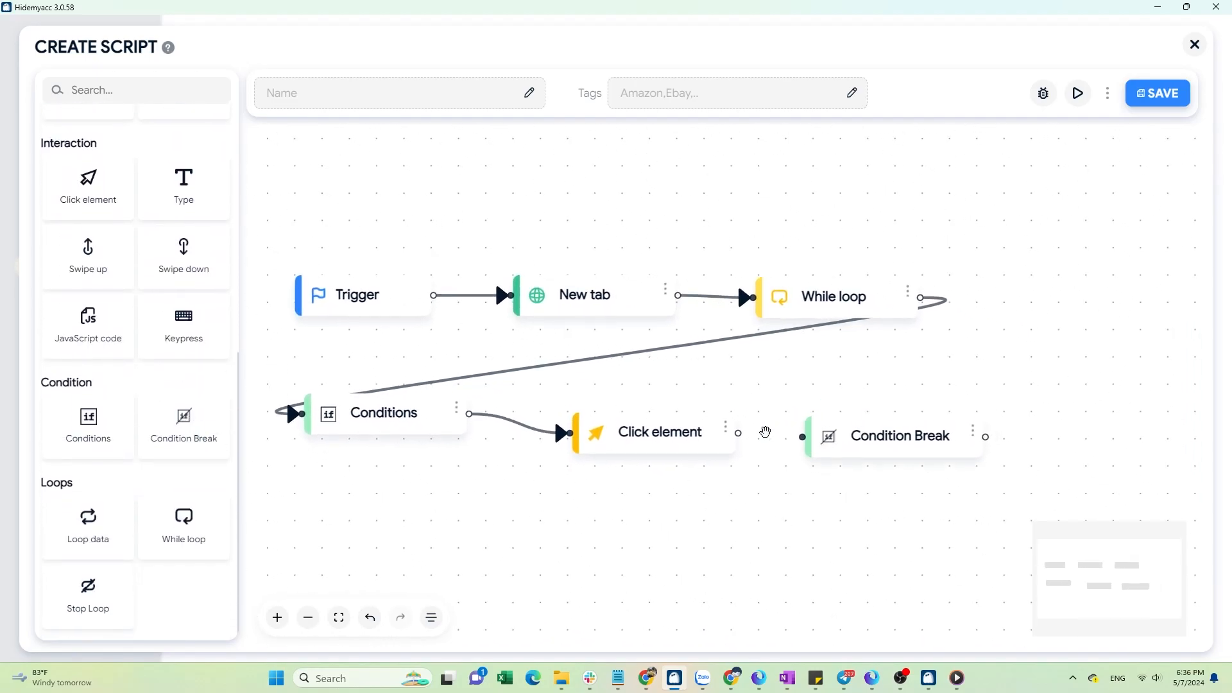
pyautogui.moveTo(738, 434); pyautogui.dragTo(803, 437)
pyautogui.click(973, 432)
pyautogui.click(966, 379)
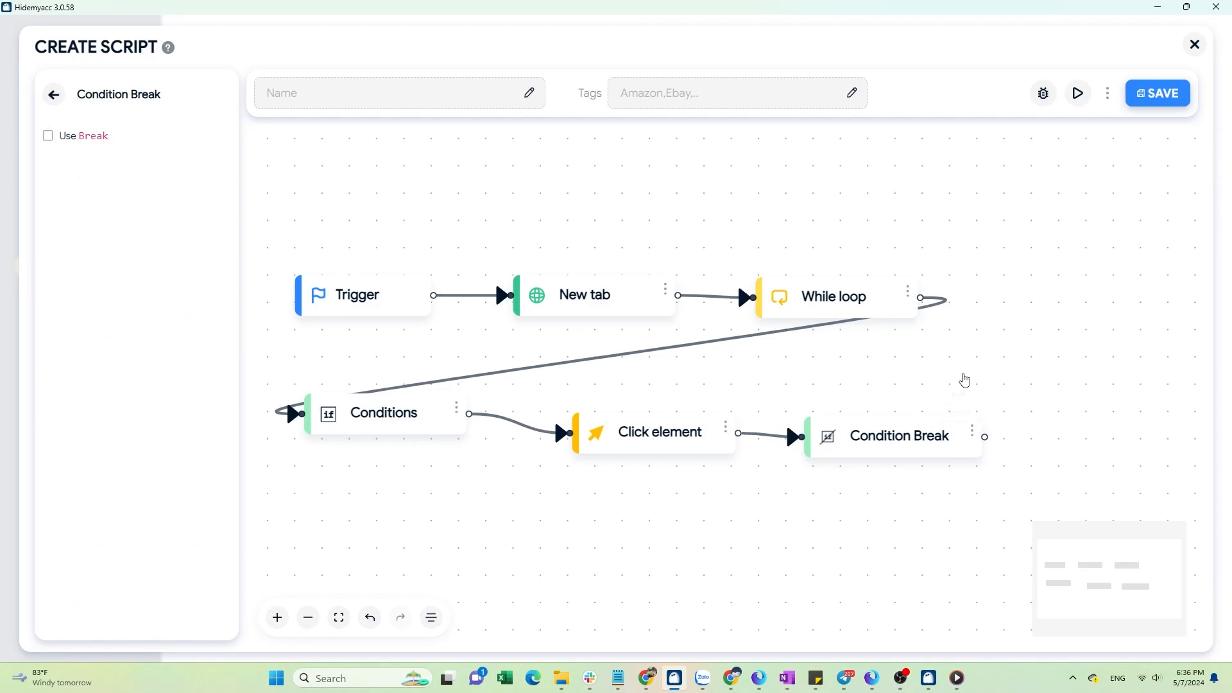
pyautogui.click(47, 135)
pyautogui.click(54, 94)
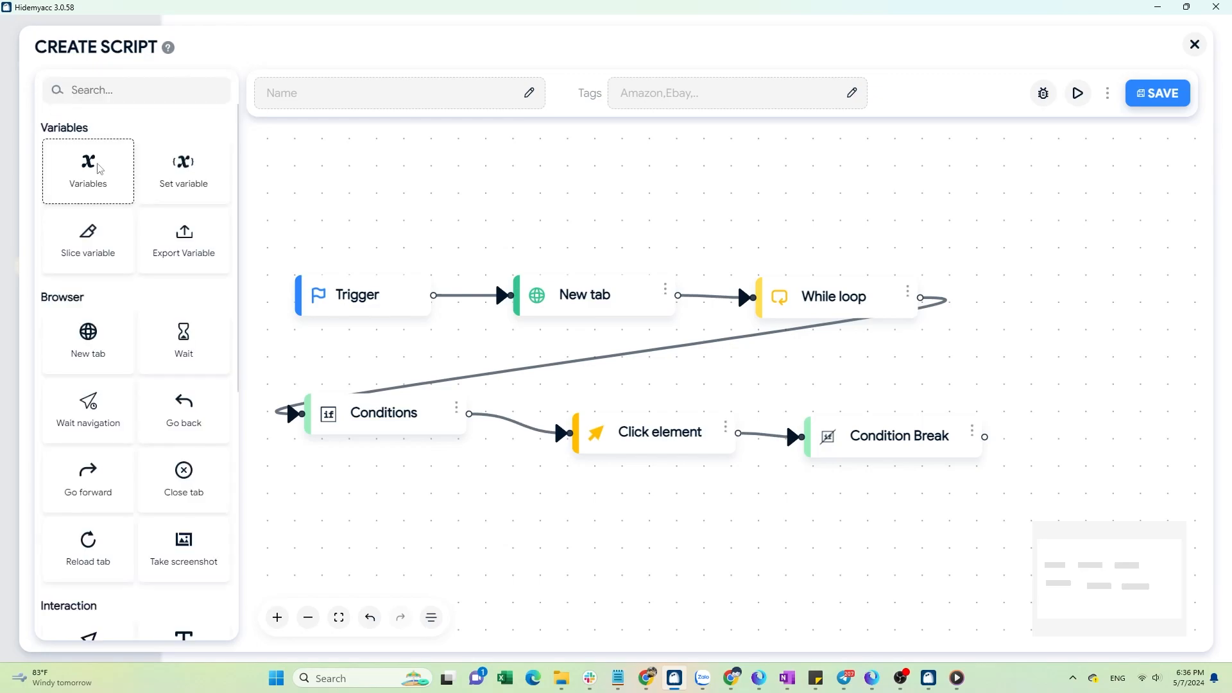
# Add a Swipe down block after Condition Break, setting its maximum number of scrolls to 5.
pyautogui.scroll(-2, 228, 526)
pyautogui.scroll(-3, 228, 526)
pyautogui.moveTo(183, 486); pyautogui.dragTo(1069, 436)
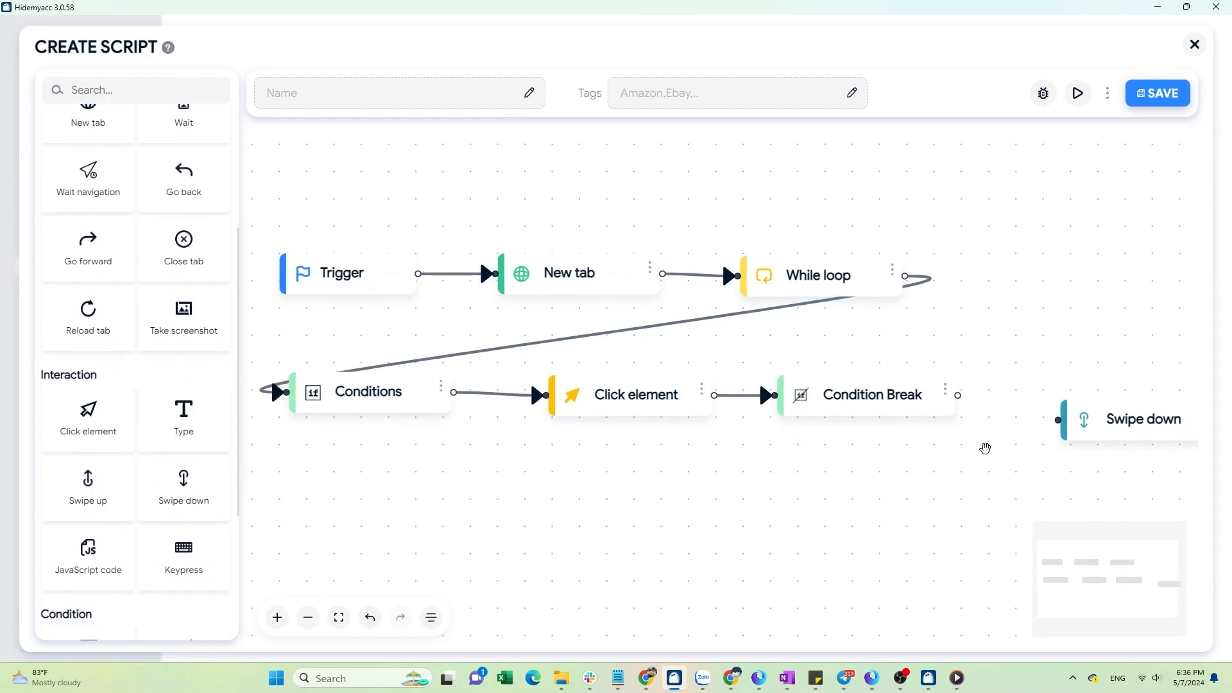
pyautogui.moveTo(942, 432); pyautogui.dragTo(859, 412)
pyautogui.moveTo(990, 403); pyautogui.dragTo(956, 380)
pyautogui.click(1022, 370)
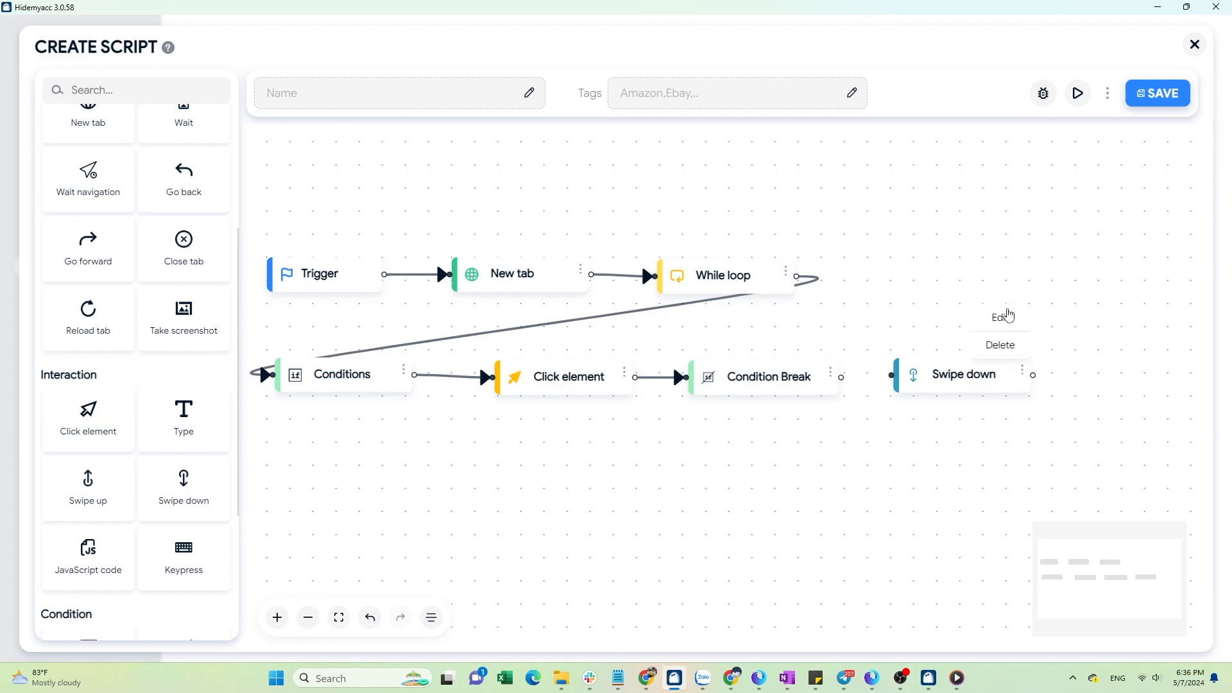
pyautogui.click(1005, 316)
pyautogui.write('5')
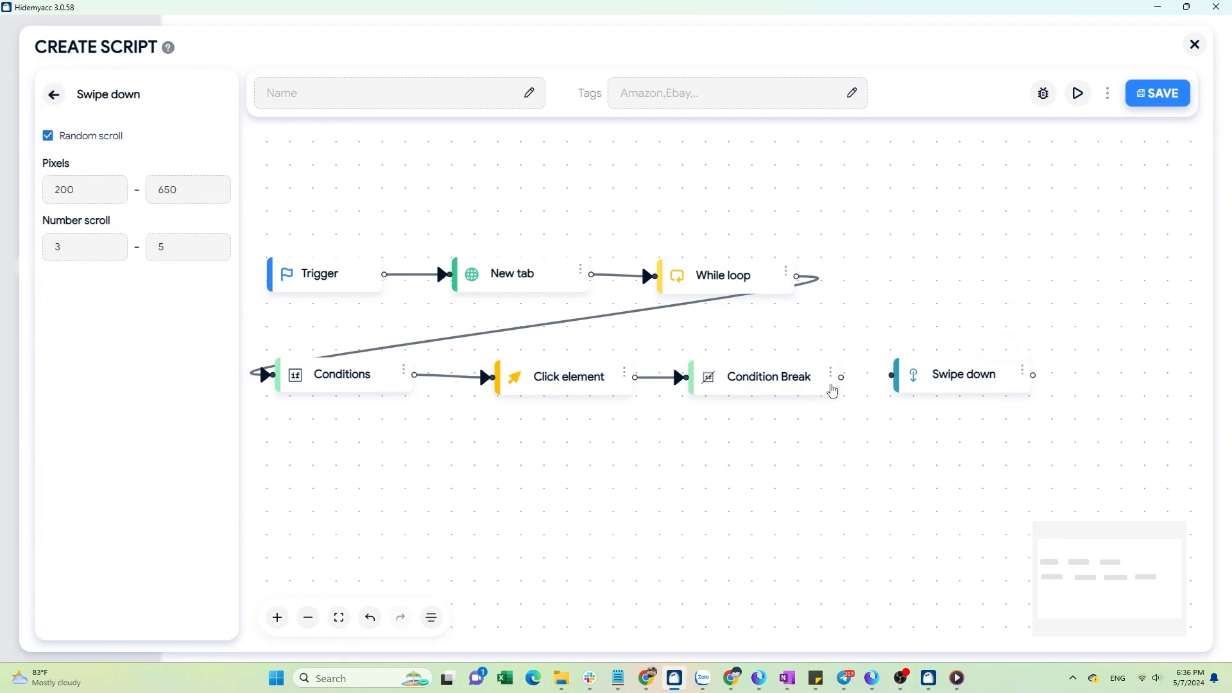
pyautogui.moveTo(846, 375); pyautogui.dragTo(893, 375)
pyautogui.click(54, 97)
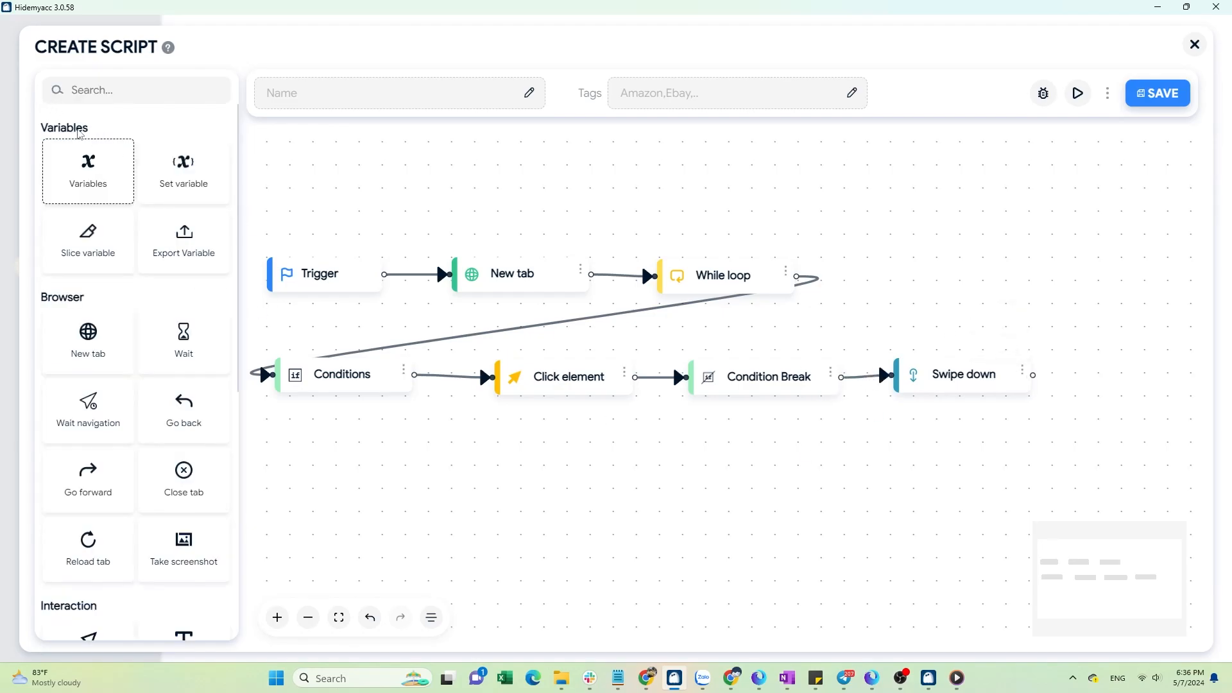
# Add a Set variable block to the canvas and connect it after the Swipe down block.
pyautogui.moveTo(183, 168); pyautogui.dragTo(1095, 373)
pyautogui.scroll(-1, 1036, 422)
pyautogui.moveTo(1051, 429); pyautogui.dragTo(916, 399)
pyautogui.moveTo(984, 349); pyautogui.dragTo(983, 354)
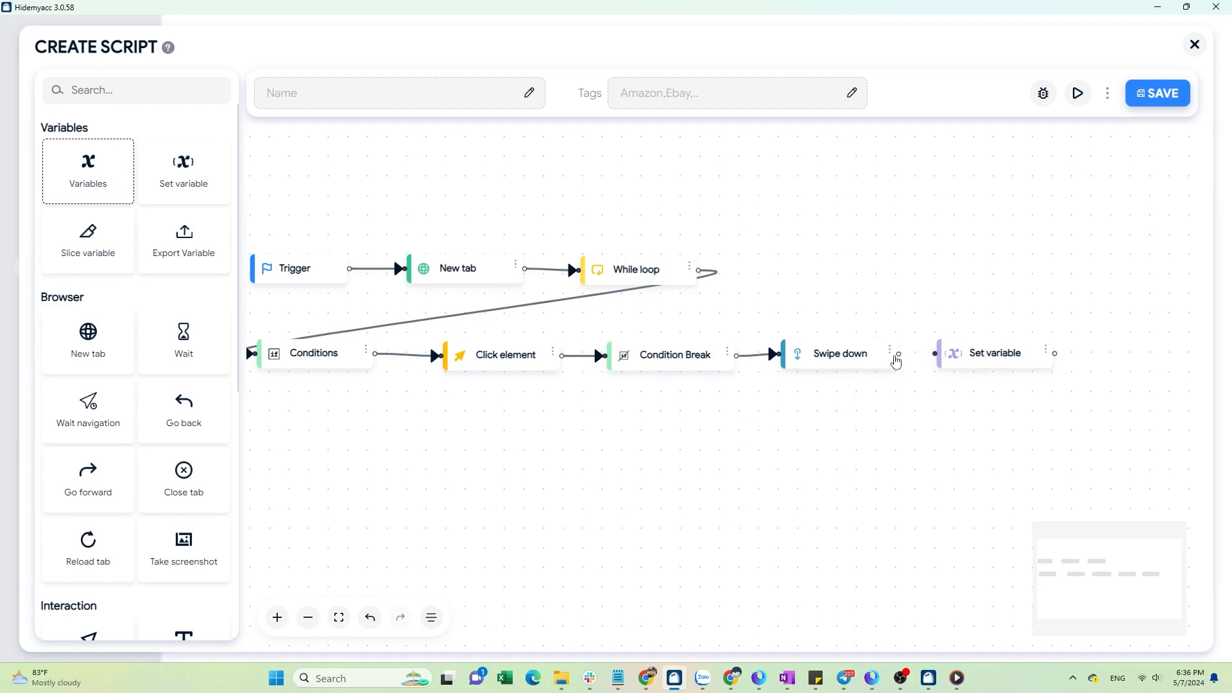
pyautogui.moveTo(900, 354); pyautogui.dragTo(936, 353)
# Edit the Set variable block, choosing variable a and picking its operator.
pyautogui.click(1046, 350)
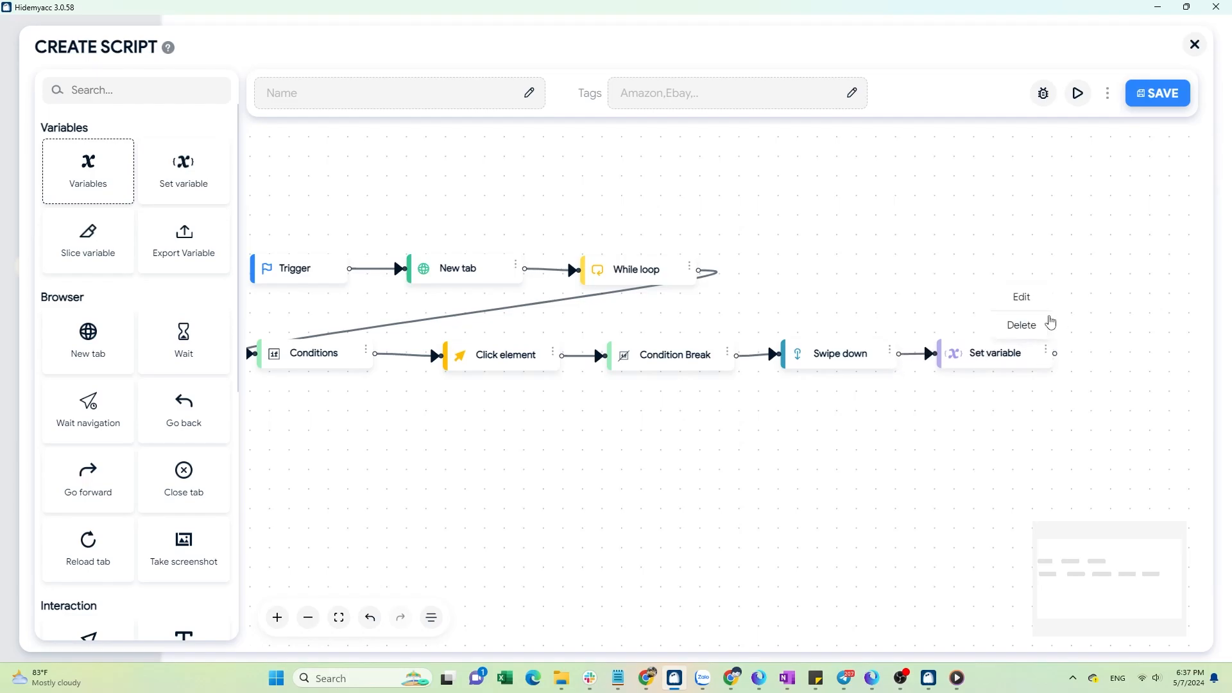
pyautogui.click(1021, 295)
pyautogui.click(157, 161)
pyautogui.click(154, 195)
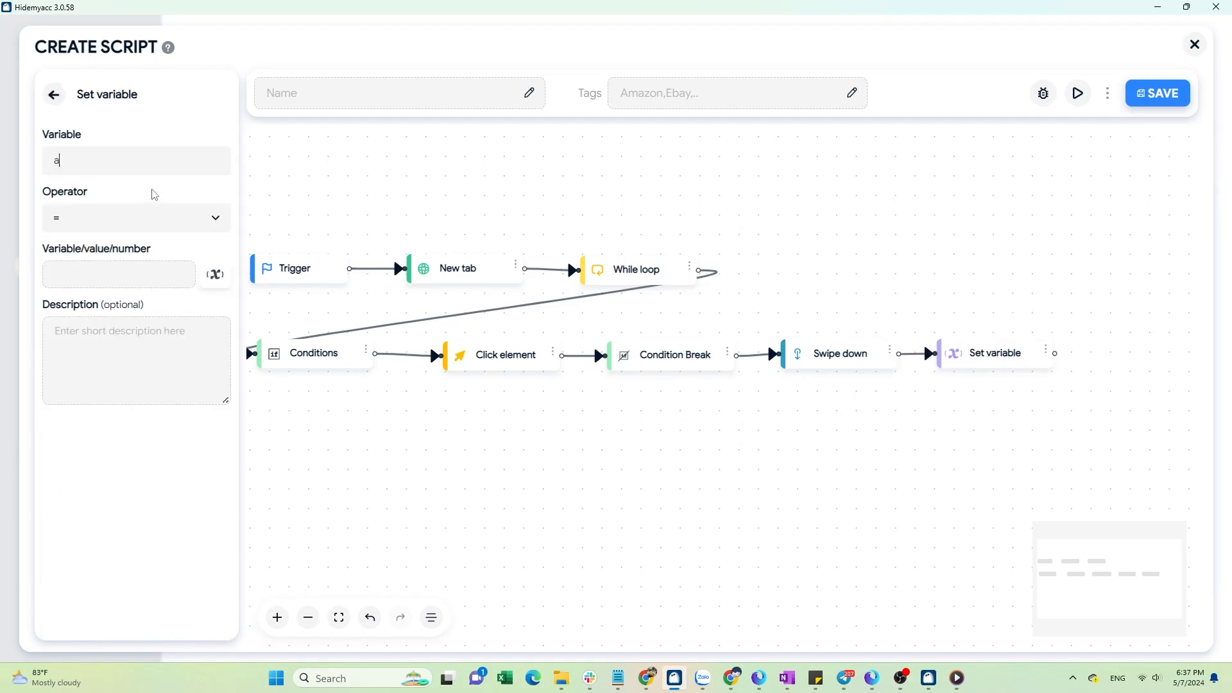
pyautogui.click(209, 218)
pyautogui.click(179, 313)
pyautogui.click(62, 102)
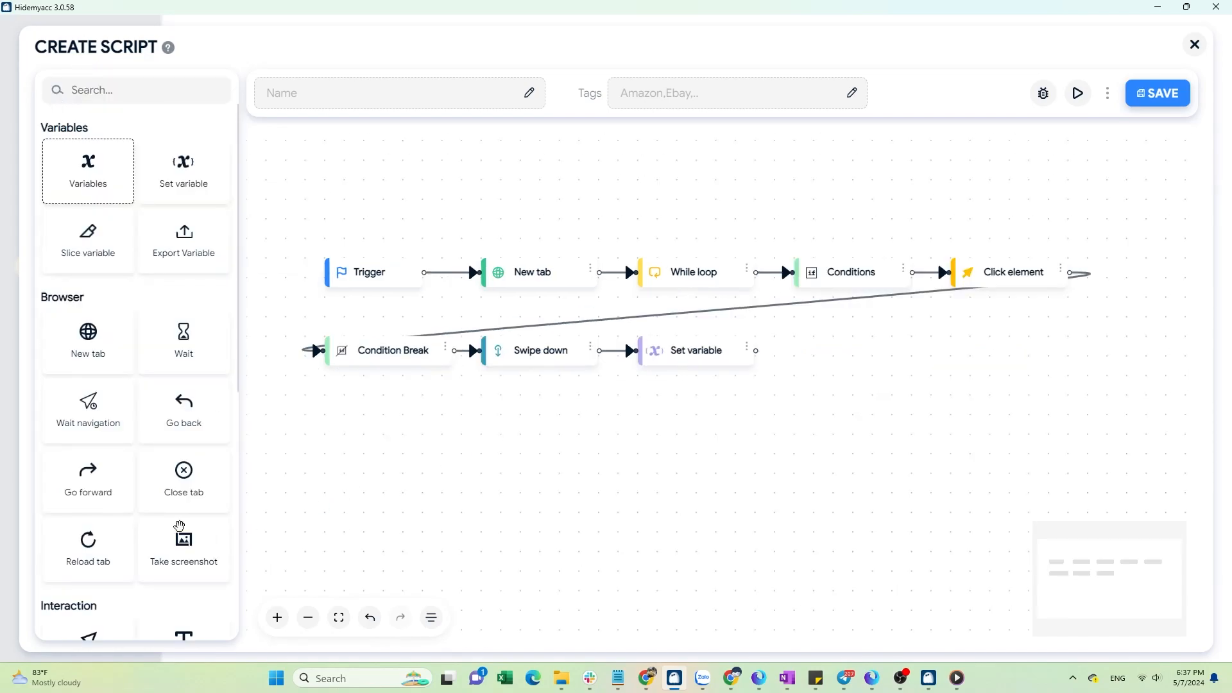
# Add a Stop Loop block and connect it after Set variable.
pyautogui.scroll(-5, 177, 532)
pyautogui.moveTo(123, 596); pyautogui.dragTo(834, 357)
pyautogui.moveTo(756, 351)
pyautogui.mouseDown()
pyautogui.moveTo(852, 355)
pyautogui.moveTo(840, 355)
pyautogui.mouseUp()
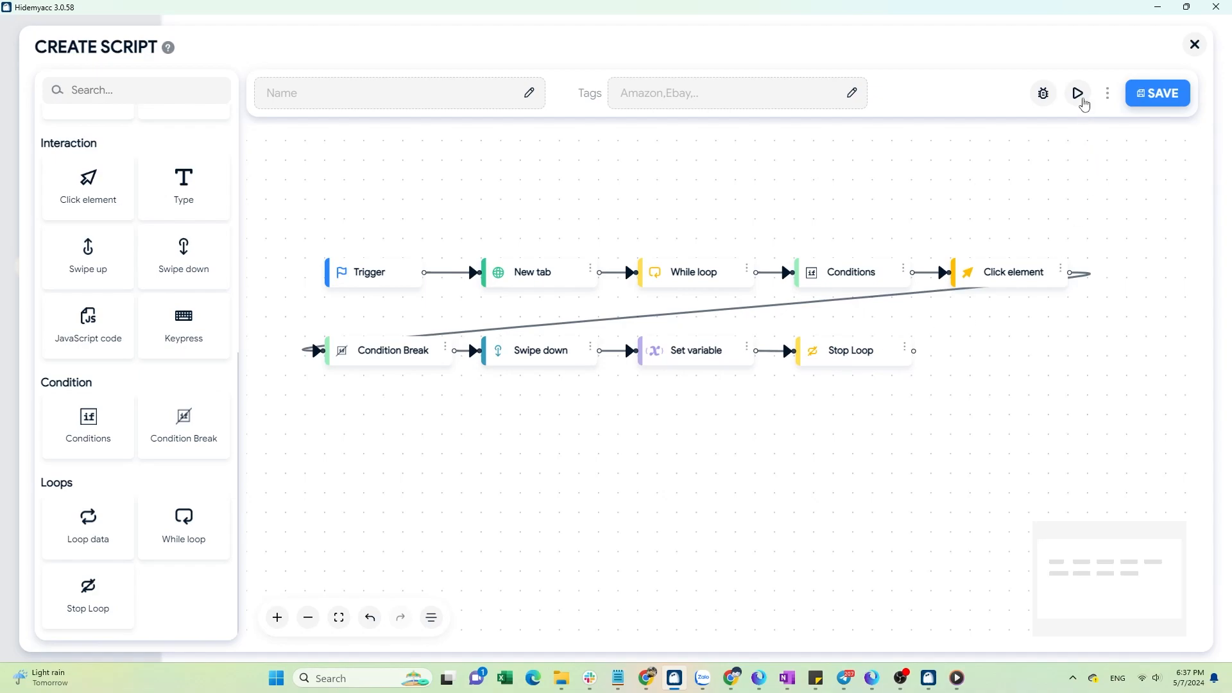
# Run the script and follow it scrolling down through the blog listing pages.
pyautogui.click(1079, 93)
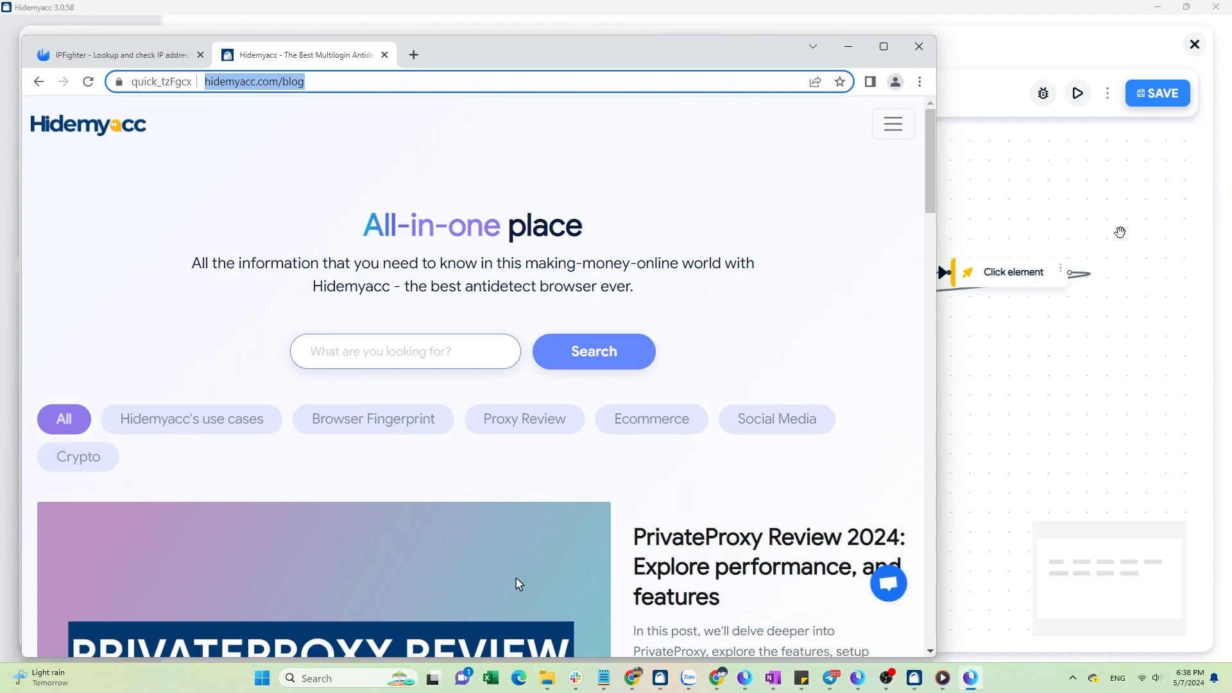
pyautogui.scroll(-5, 519, 584)
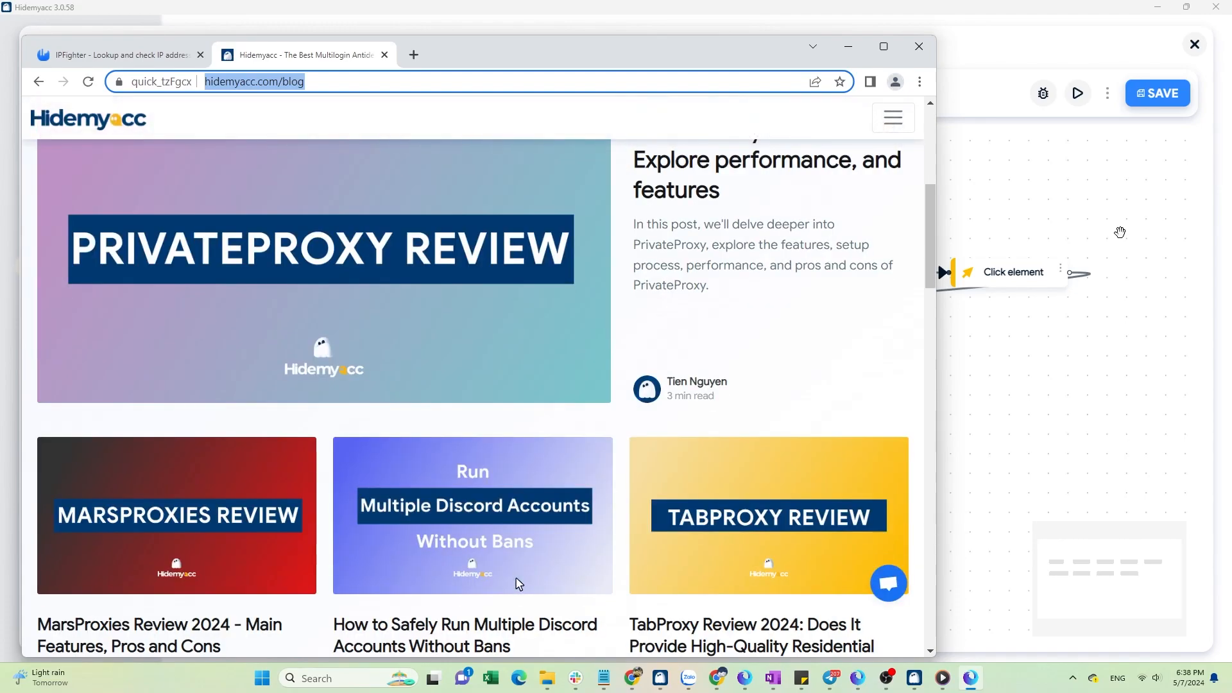
pyautogui.scroll(-9, 519, 584)
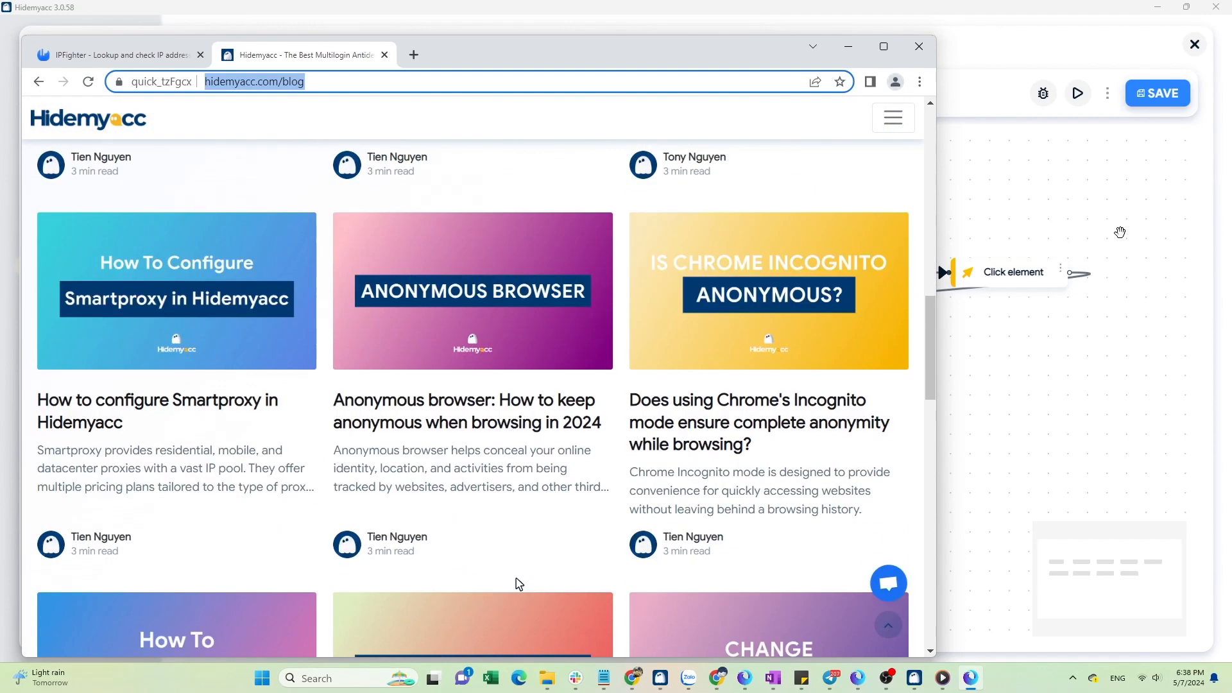
pyautogui.scroll(-10, 519, 583)
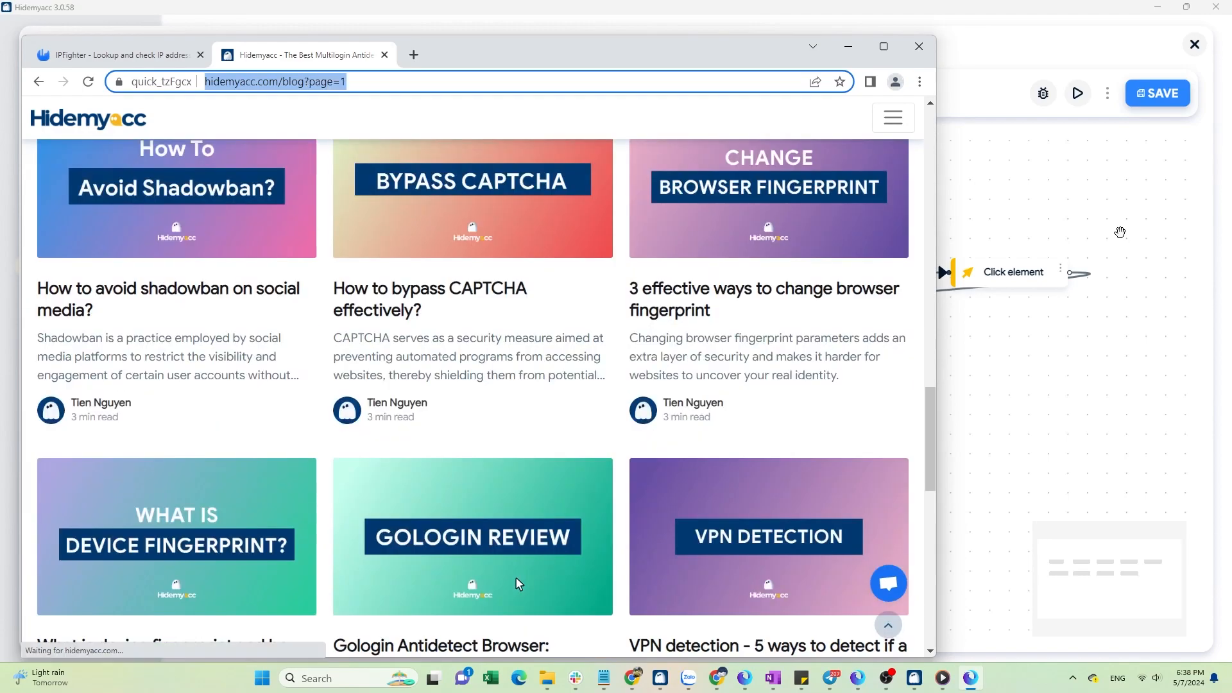
pyautogui.scroll(-3, 519, 583)
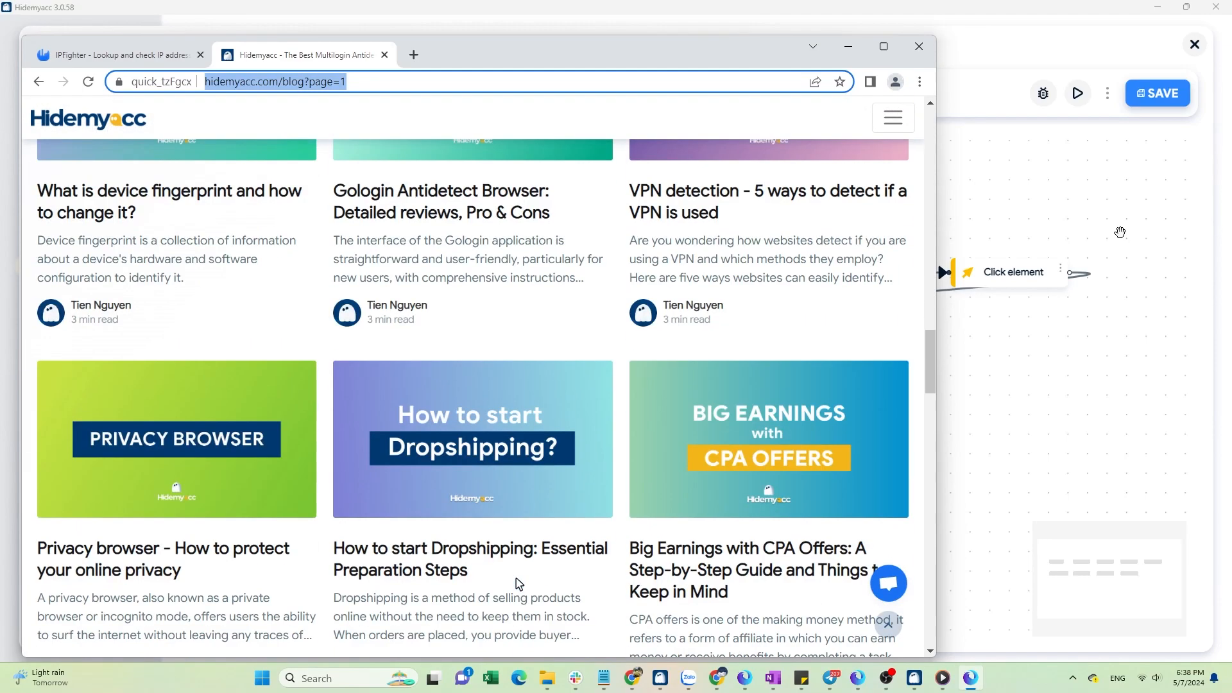
pyautogui.scroll(-3, 519, 584)
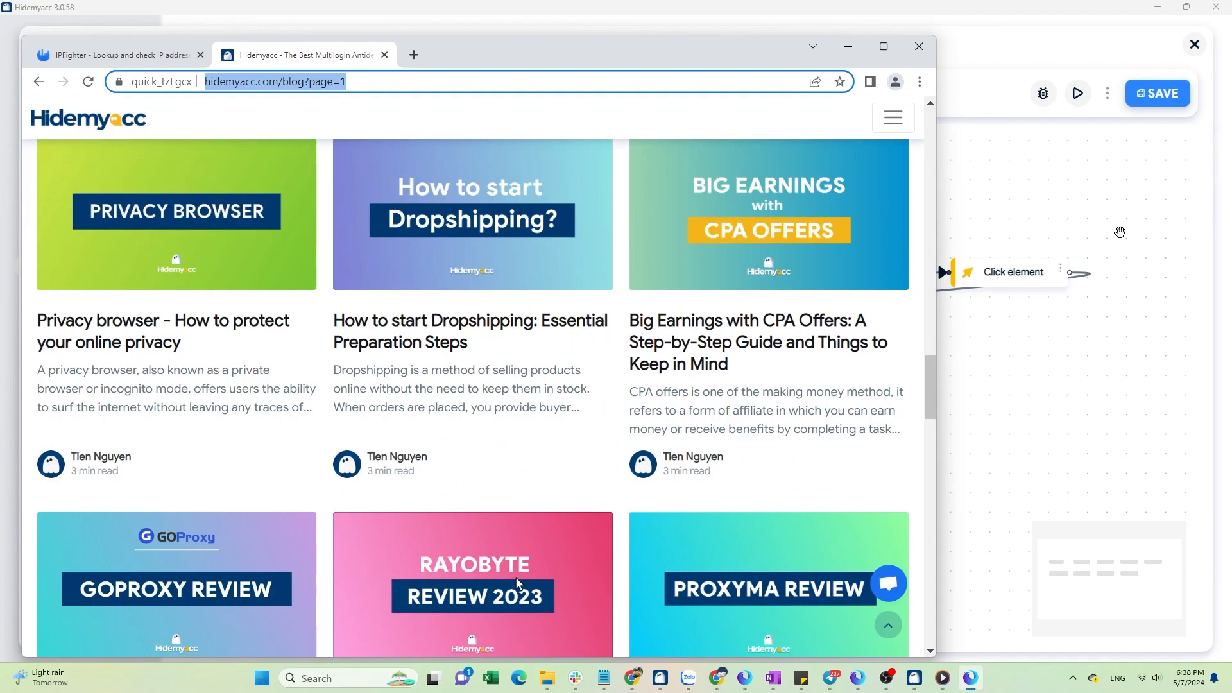
pyautogui.scroll(-3, 519, 583)
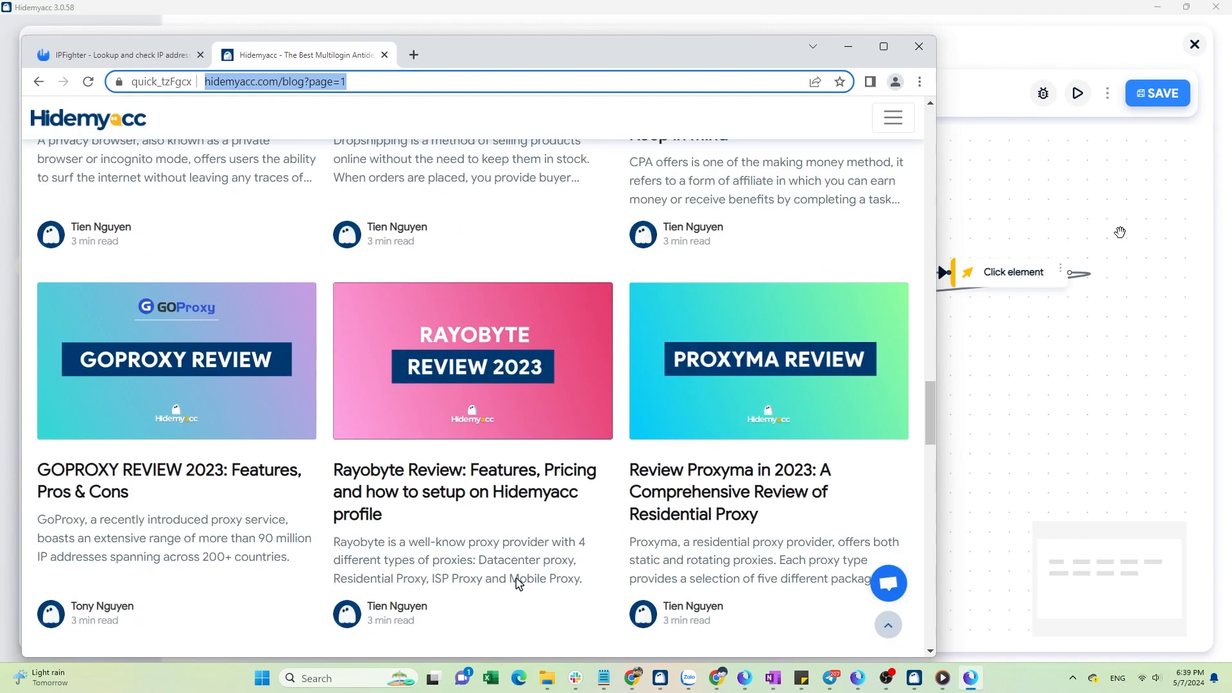
pyautogui.scroll(-7, 519, 583)
pyautogui.scroll(-3, 516, 578)
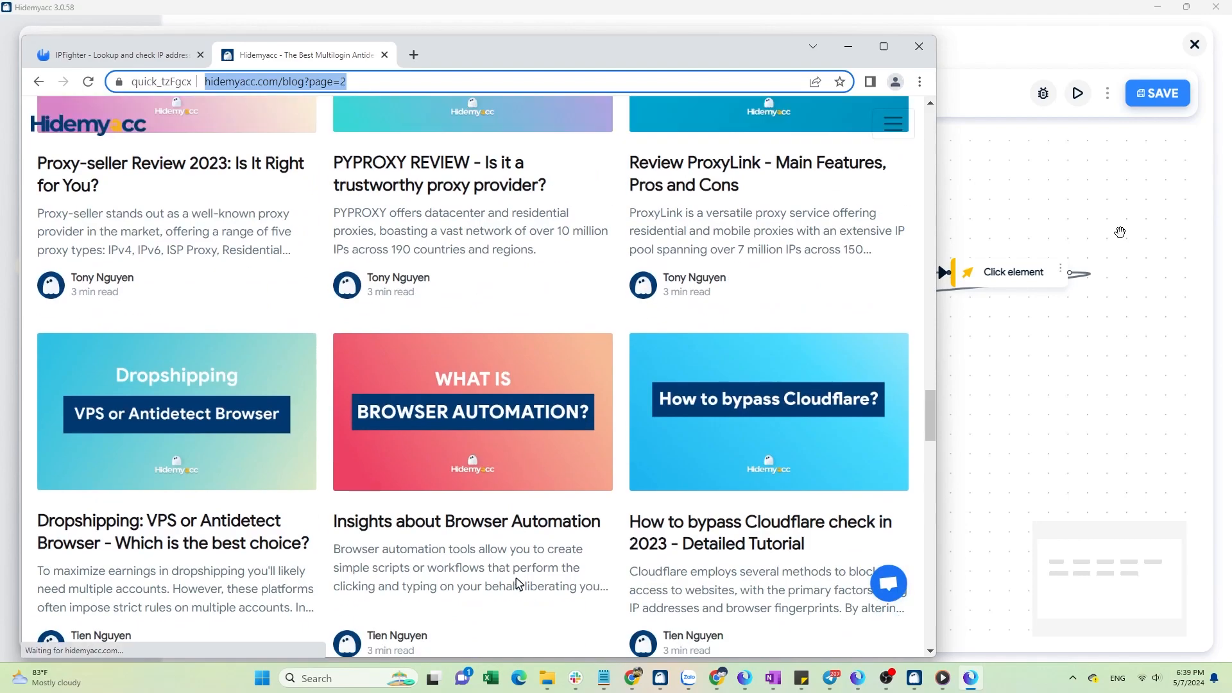
pyautogui.scroll(-2, 515, 576)
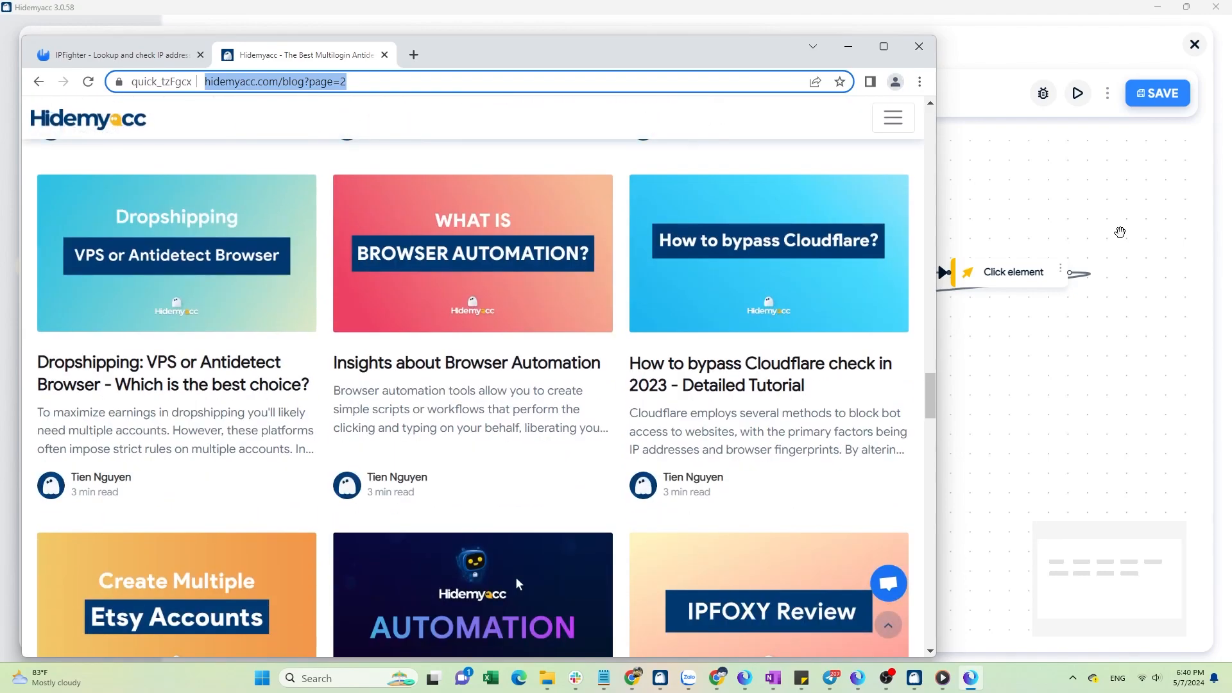
pyautogui.scroll(-3, 519, 583)
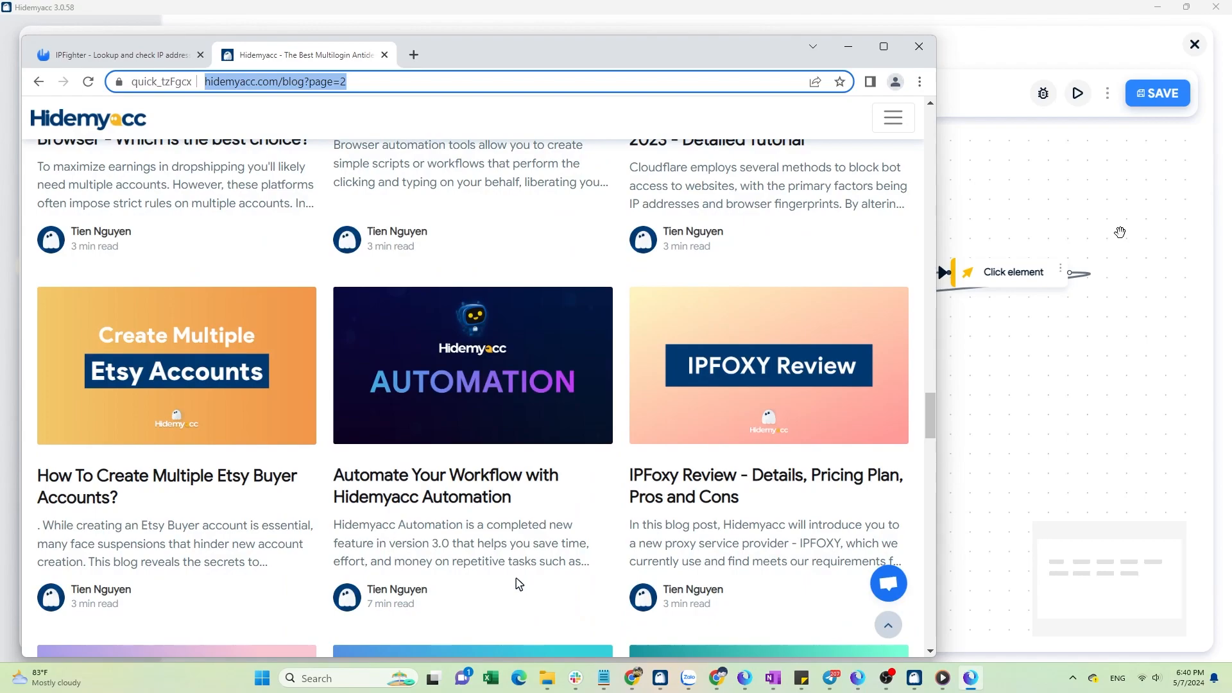
pyautogui.scroll(-5, 519, 583)
pyautogui.scroll(-12, 519, 583)
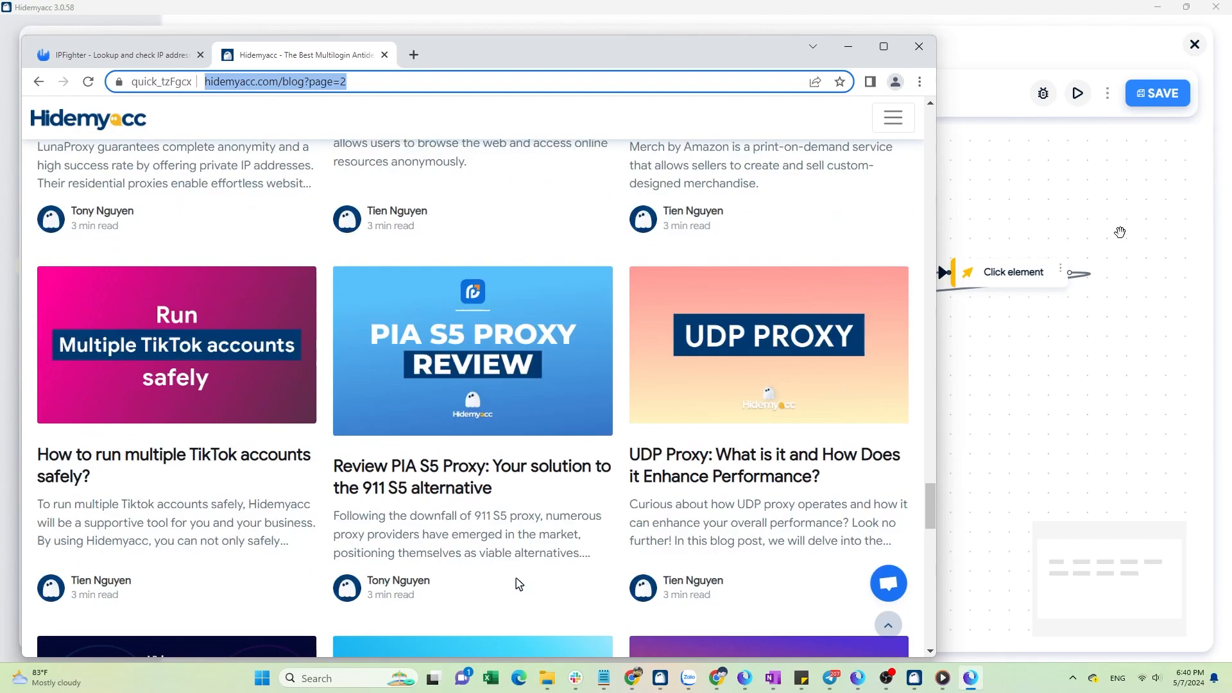
pyautogui.scroll(-4, 519, 583)
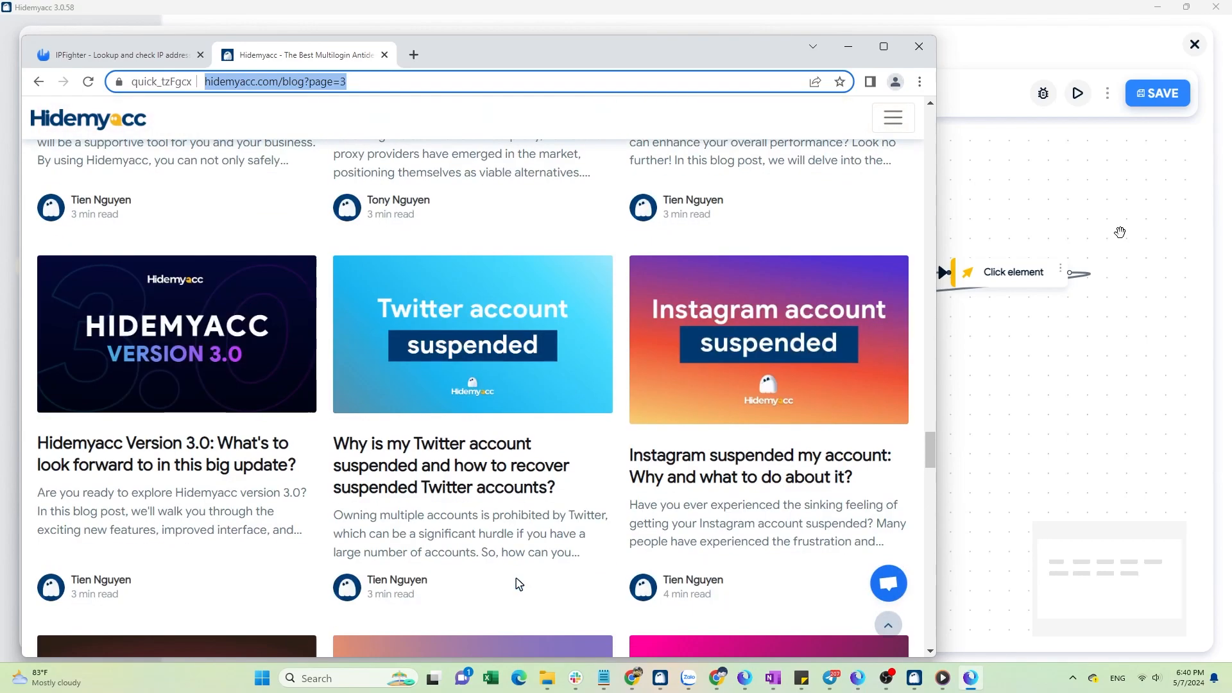
pyautogui.scroll(-1, 519, 584)
pyautogui.scroll(-2, 519, 583)
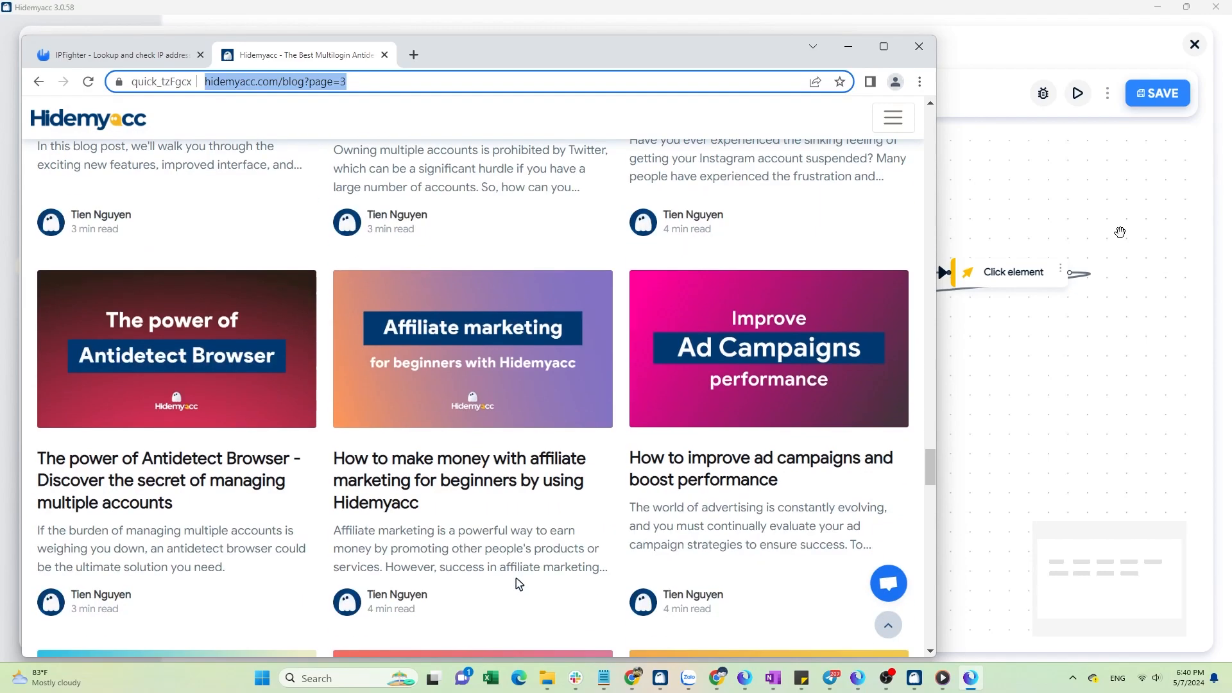
pyautogui.scroll(-1, 519, 584)
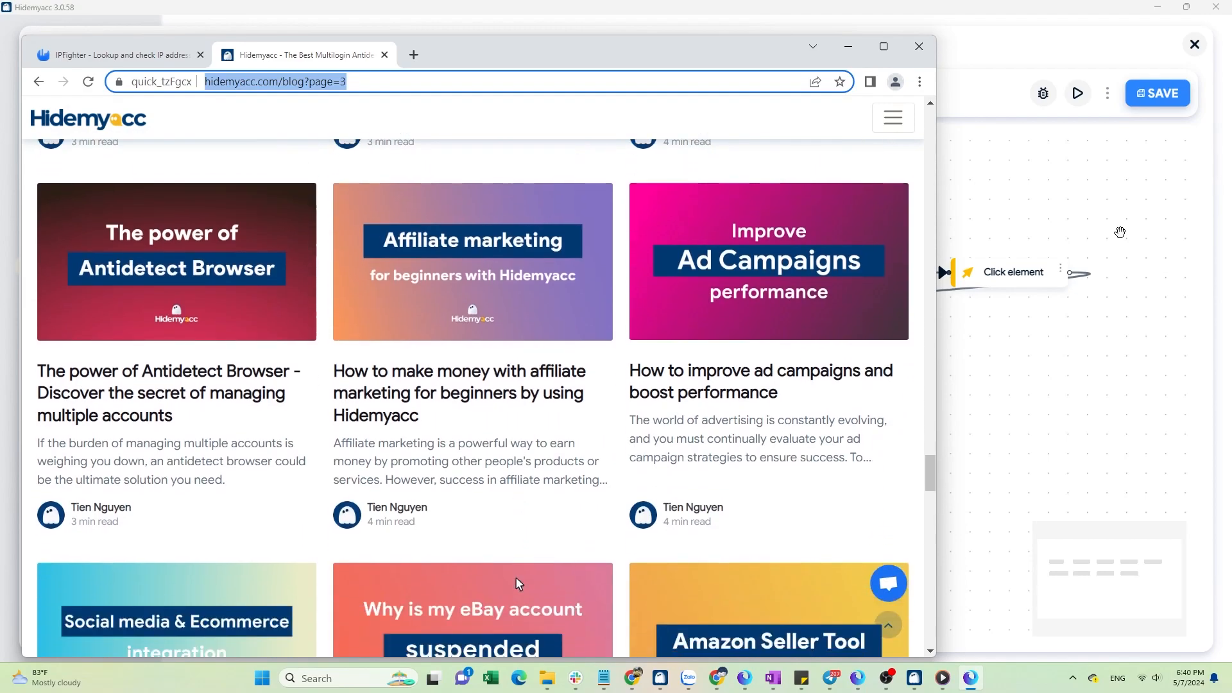
pyautogui.scroll(-1, 520, 584)
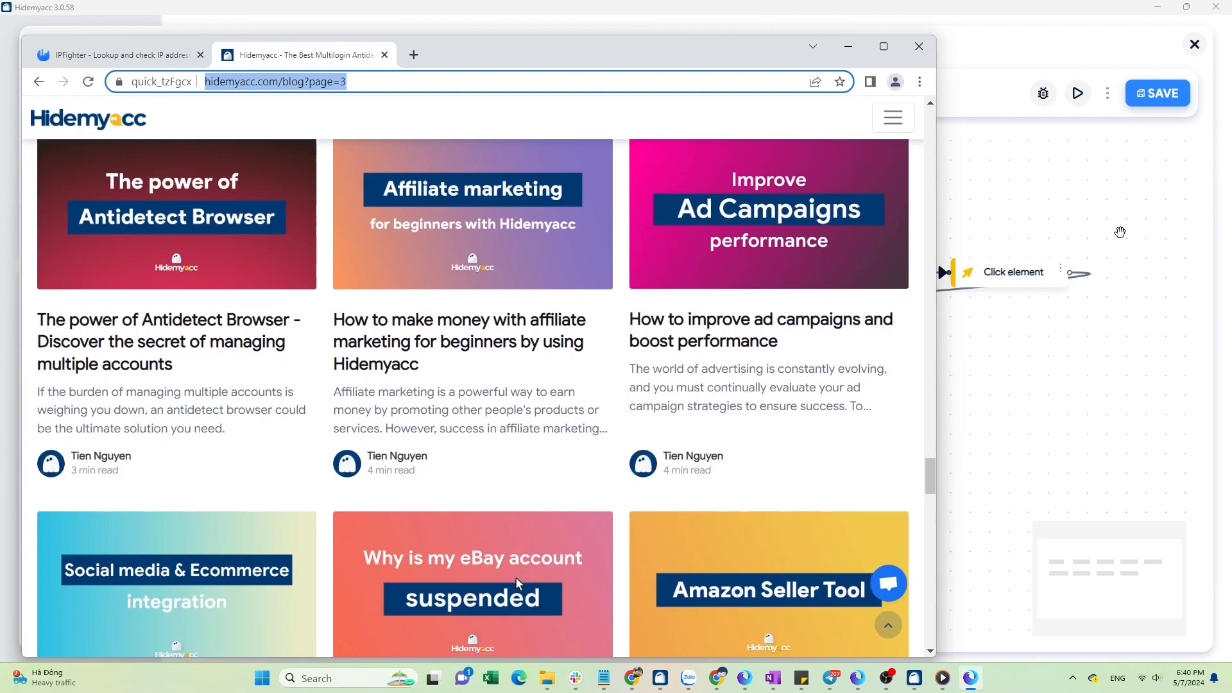